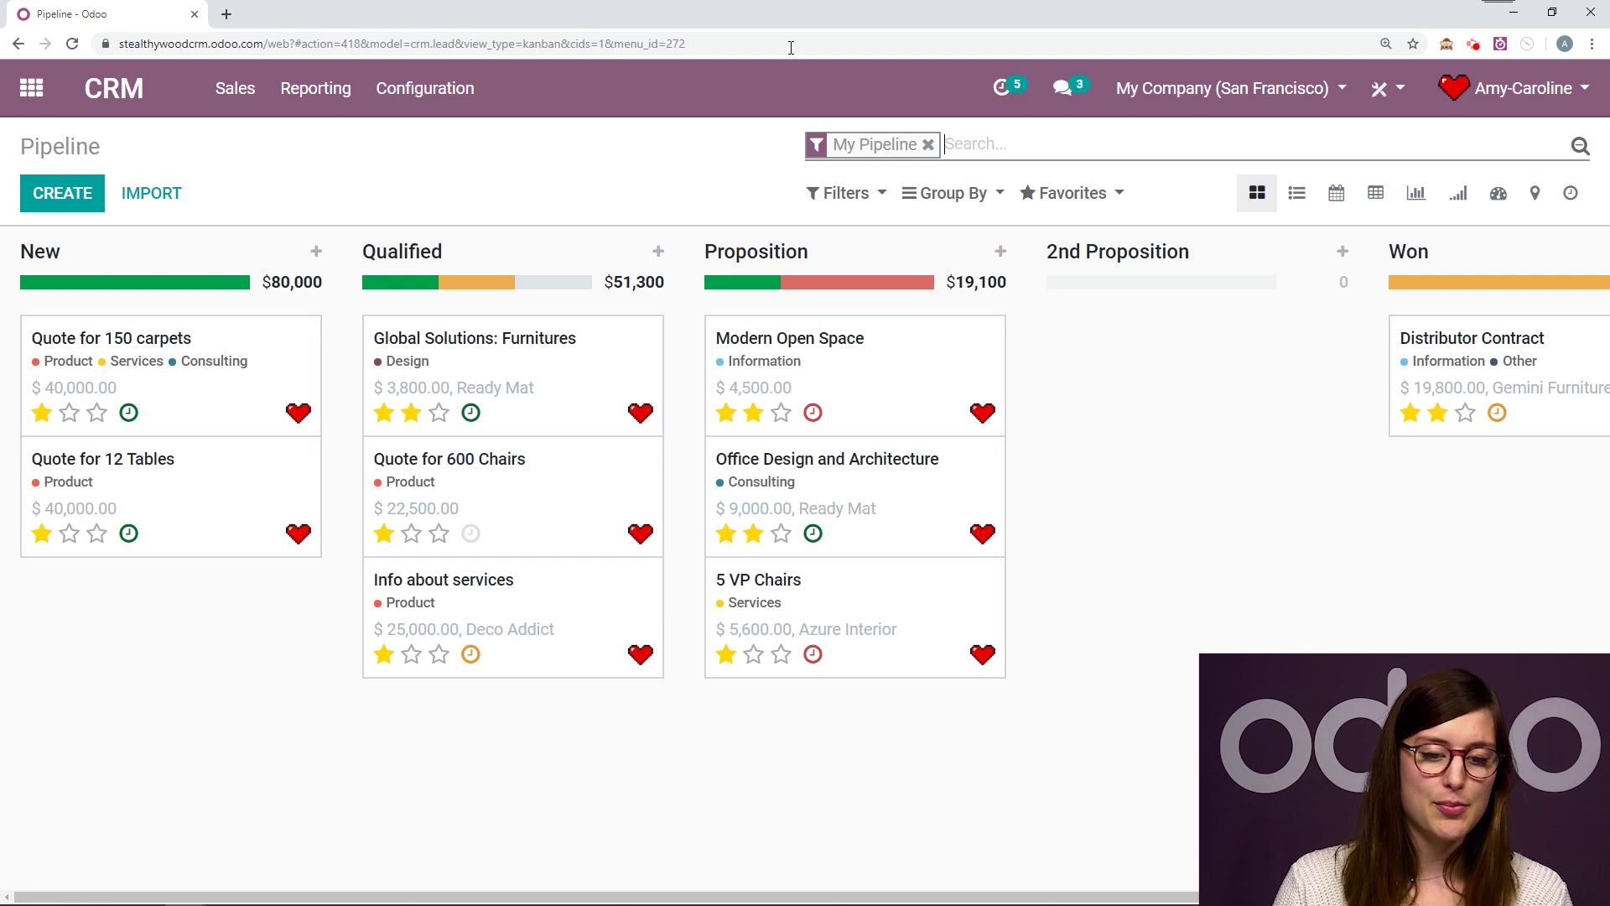
Step: Open the Europe team from Configuration > Sales Teams and switch its form to edit mode
{"action": "left_click", "coordinate": [451, 92]}
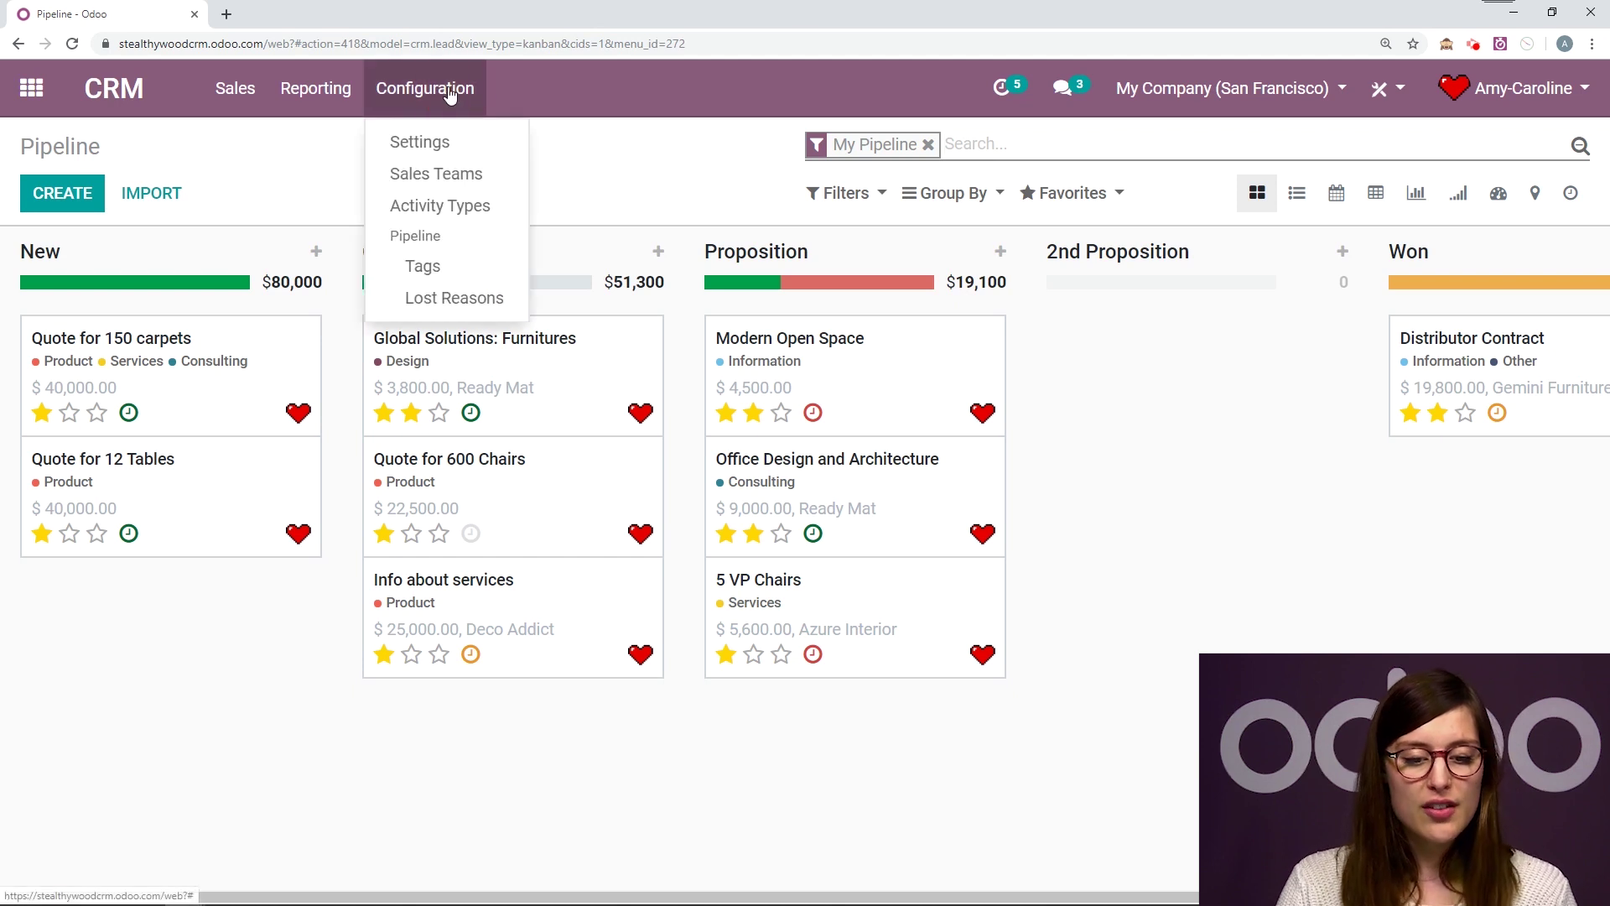
{"action": "left_click", "coordinate": [461, 178]}
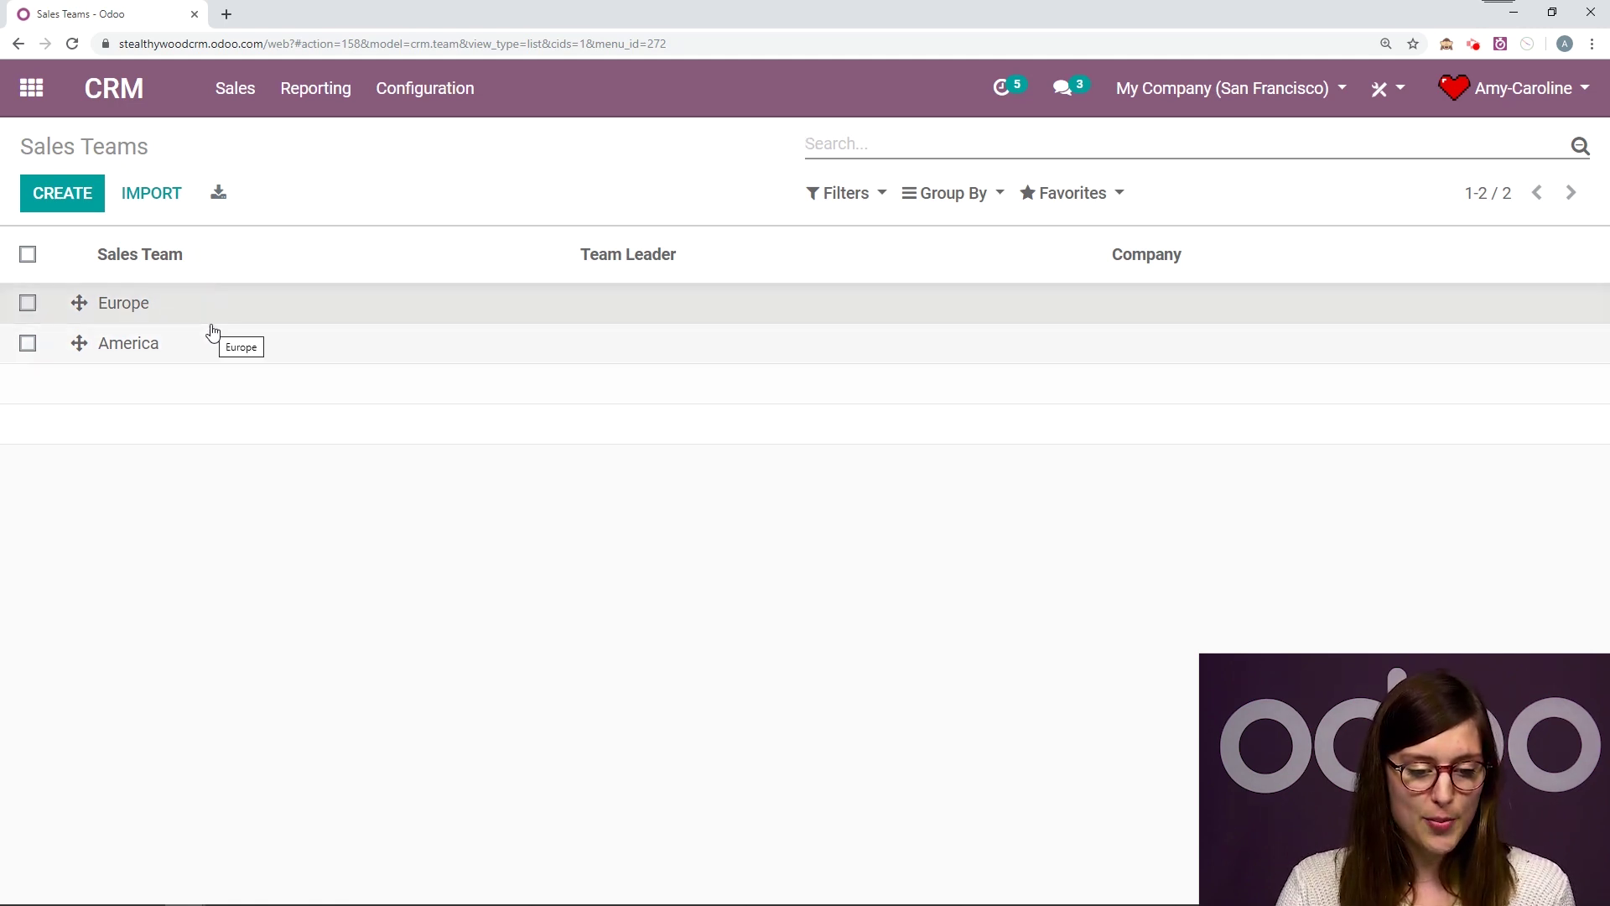
{"action": "left_click", "coordinate": [170, 319]}
{"action": "left_click", "coordinate": [50, 195]}
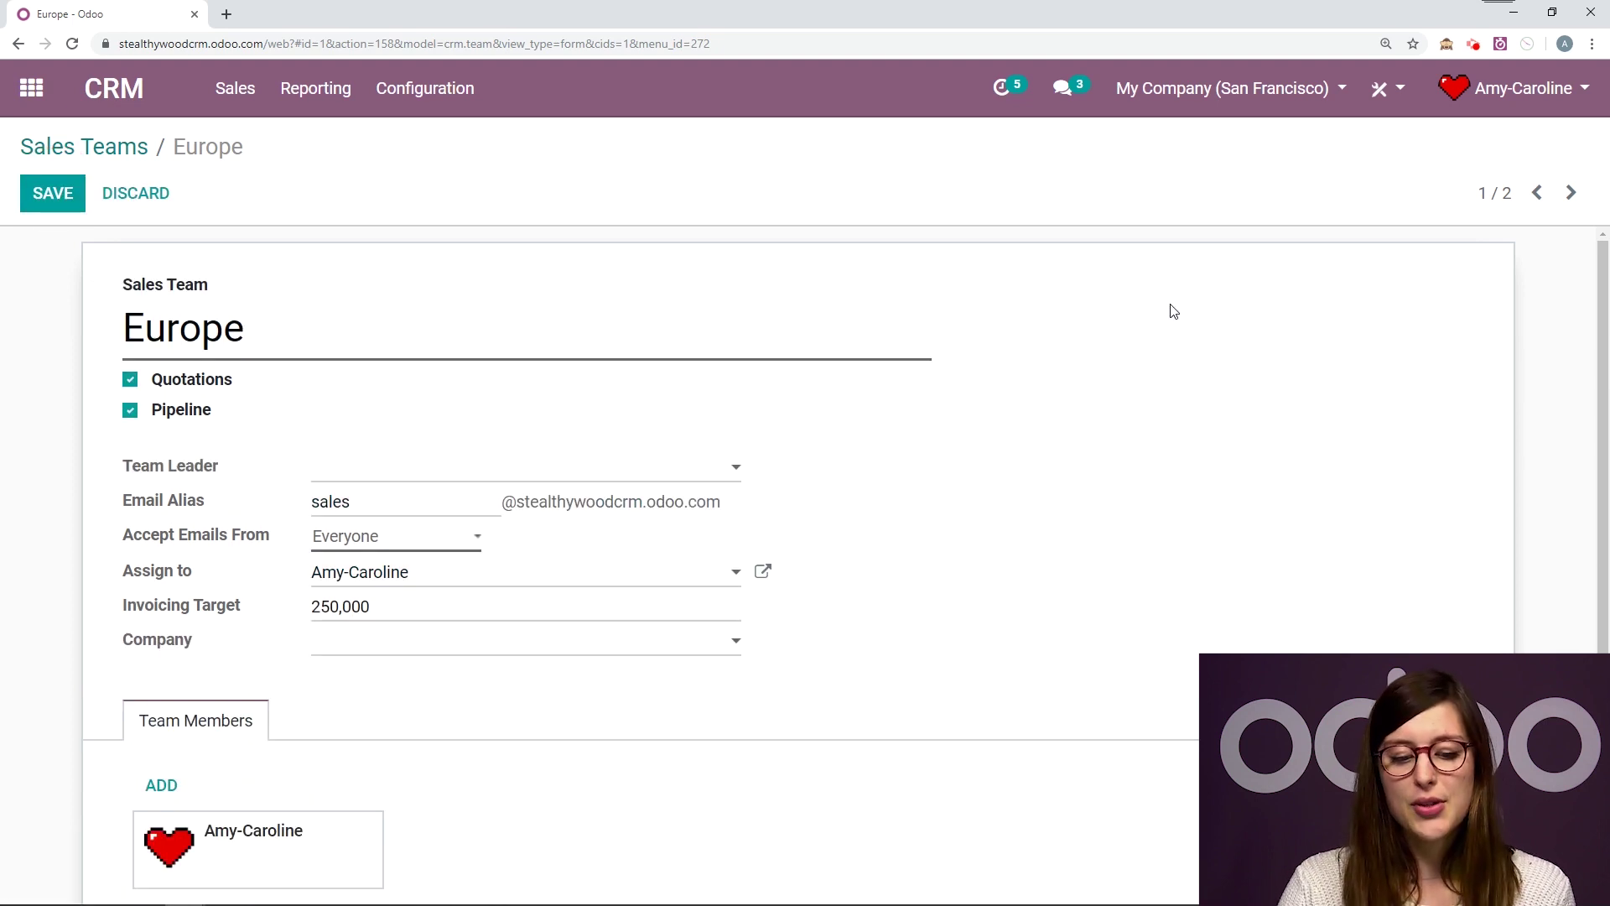
{"action": "scroll", "coordinate": [1174, 311], "scroll_direction": "down", "scroll_amount": 3}
{"action": "scroll", "coordinate": [1175, 310], "scroll_direction": "up", "scroll_amount": 2}
{"action": "scroll", "coordinate": [1180, 312], "scroll_direction": "up", "scroll_amount": 1}
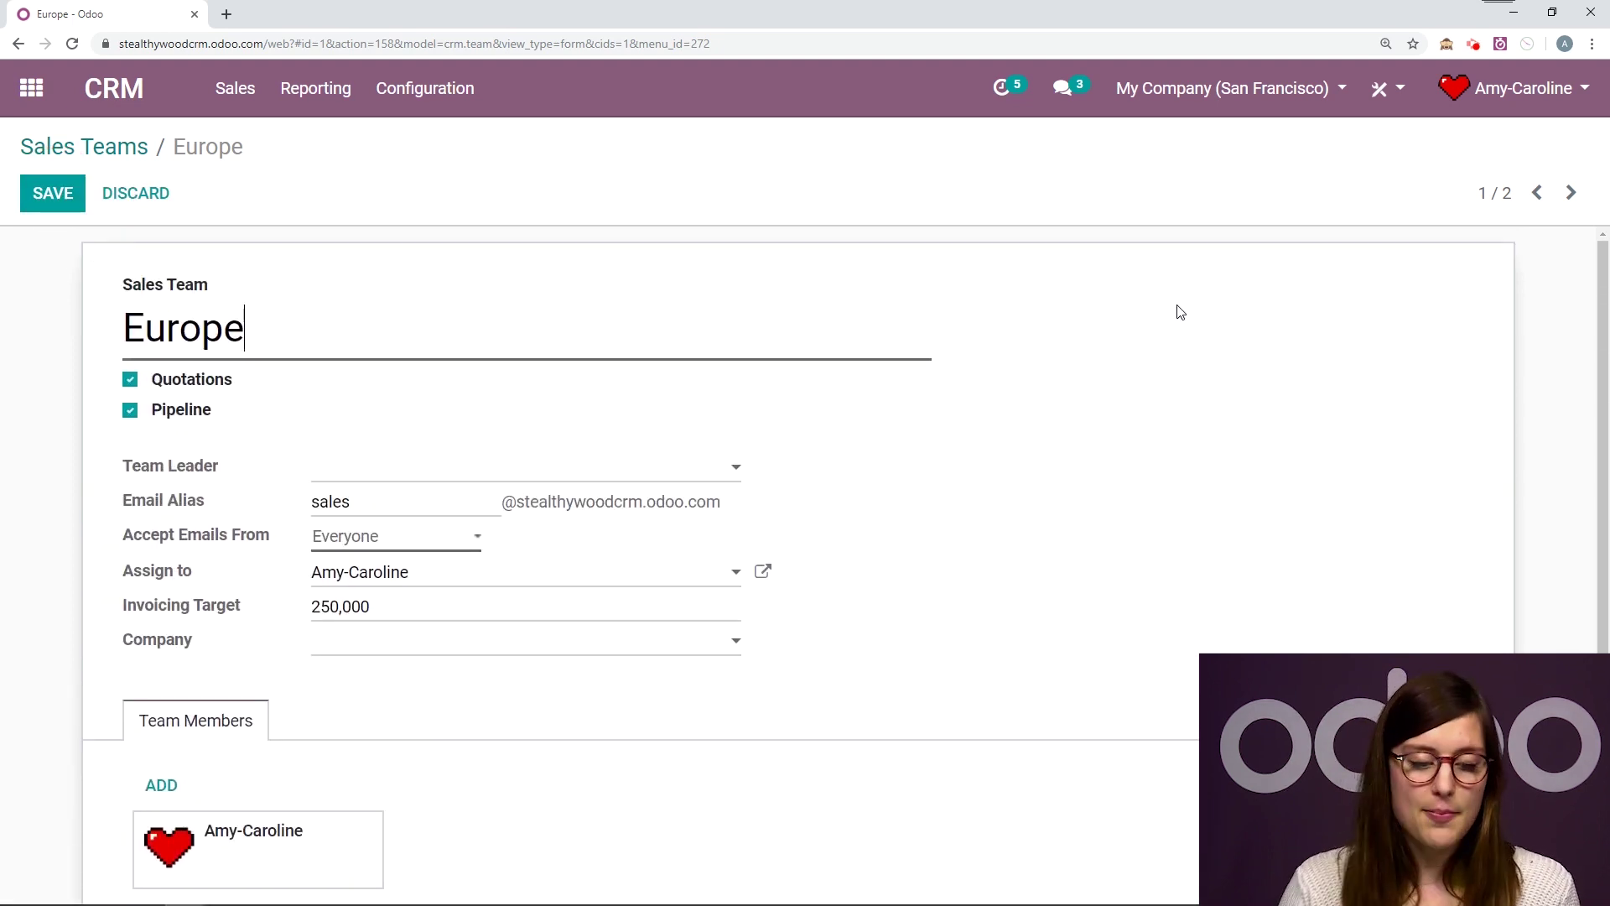
{"action": "left_click_drag", "start_coordinate": [248, 390], "coordinate": [7, 383]}
{"action": "left_click", "coordinate": [16, 383]}
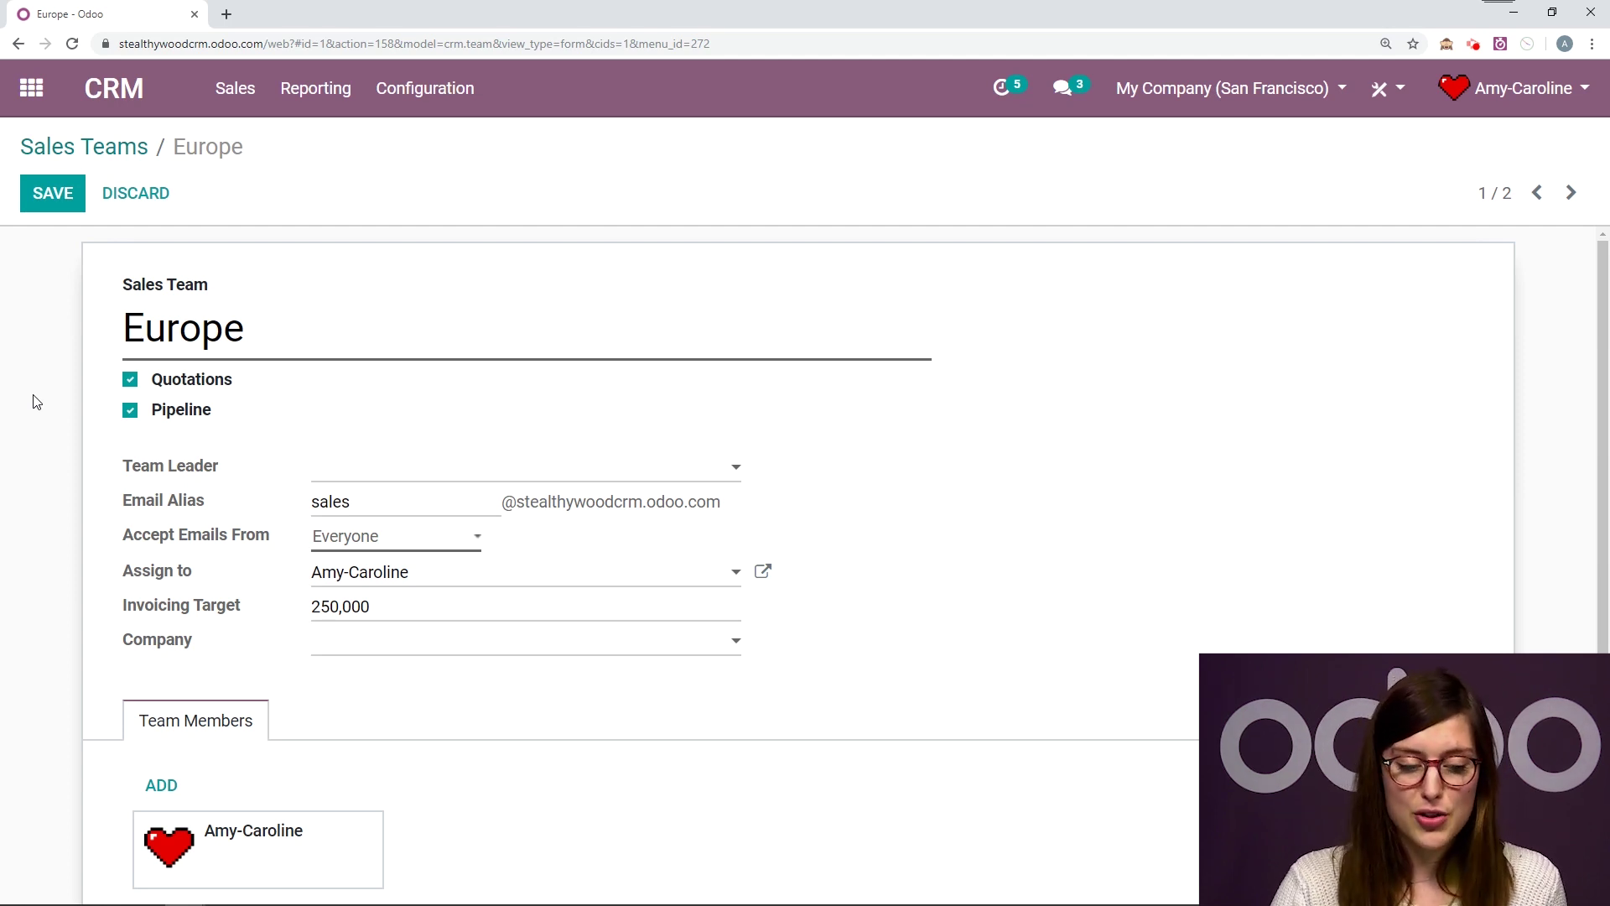
Step: Choose the Europe team's leader and keep Accept Emails From set to Everyone
{"action": "left_click", "coordinate": [406, 476]}
{"action": "left_click", "coordinate": [397, 540]}
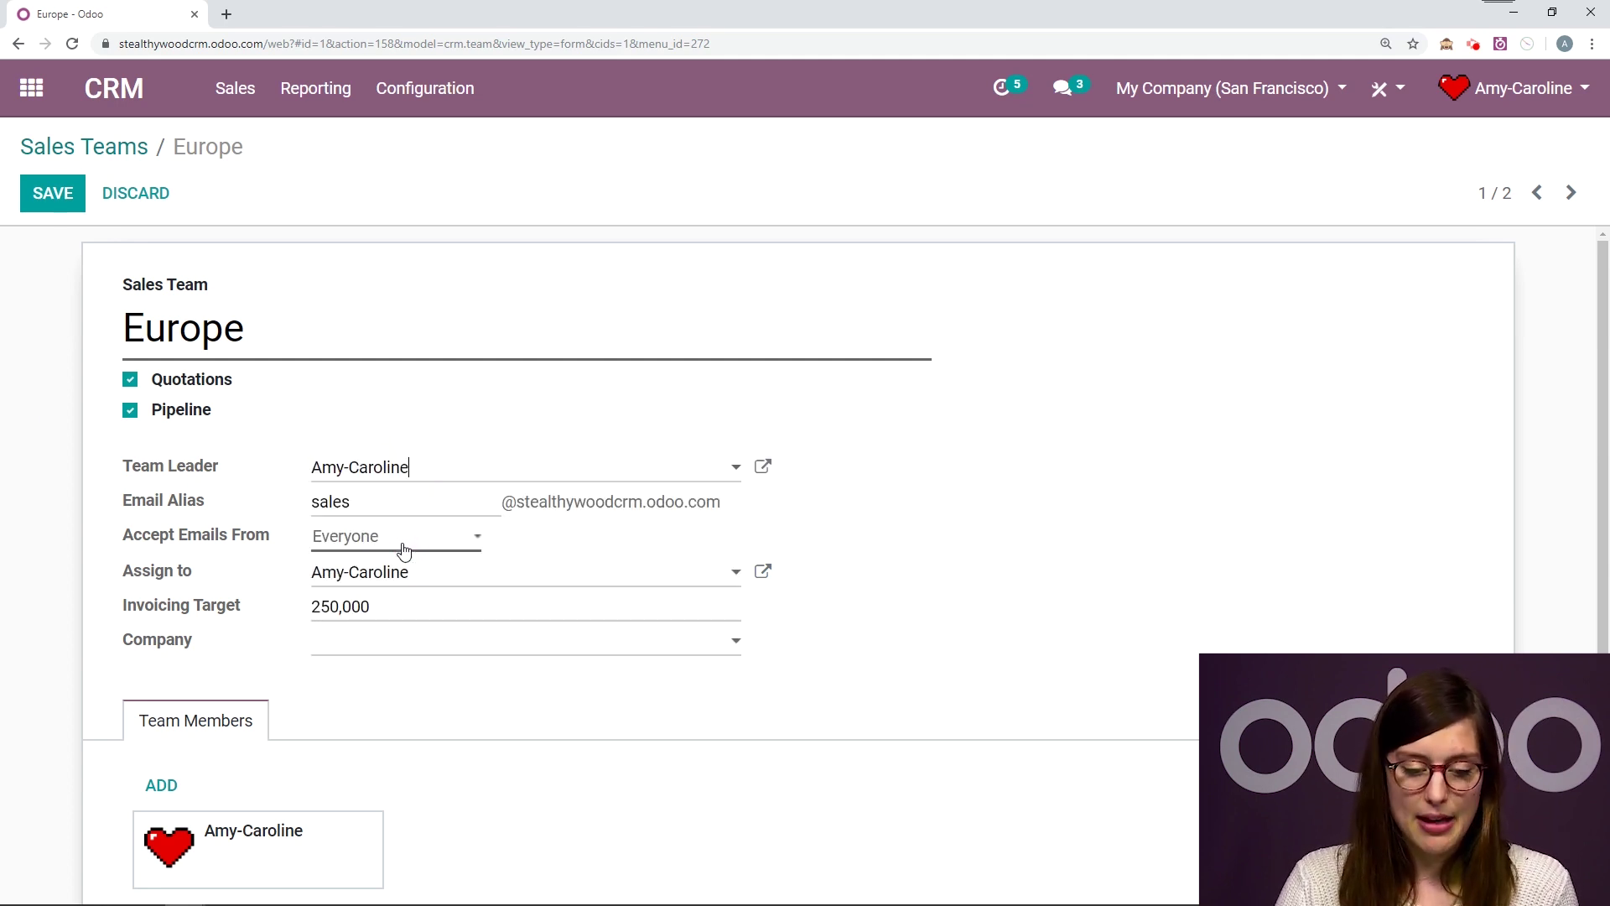
{"action": "scroll", "coordinate": [3, 550], "scroll_direction": "down", "scroll_amount": 1}
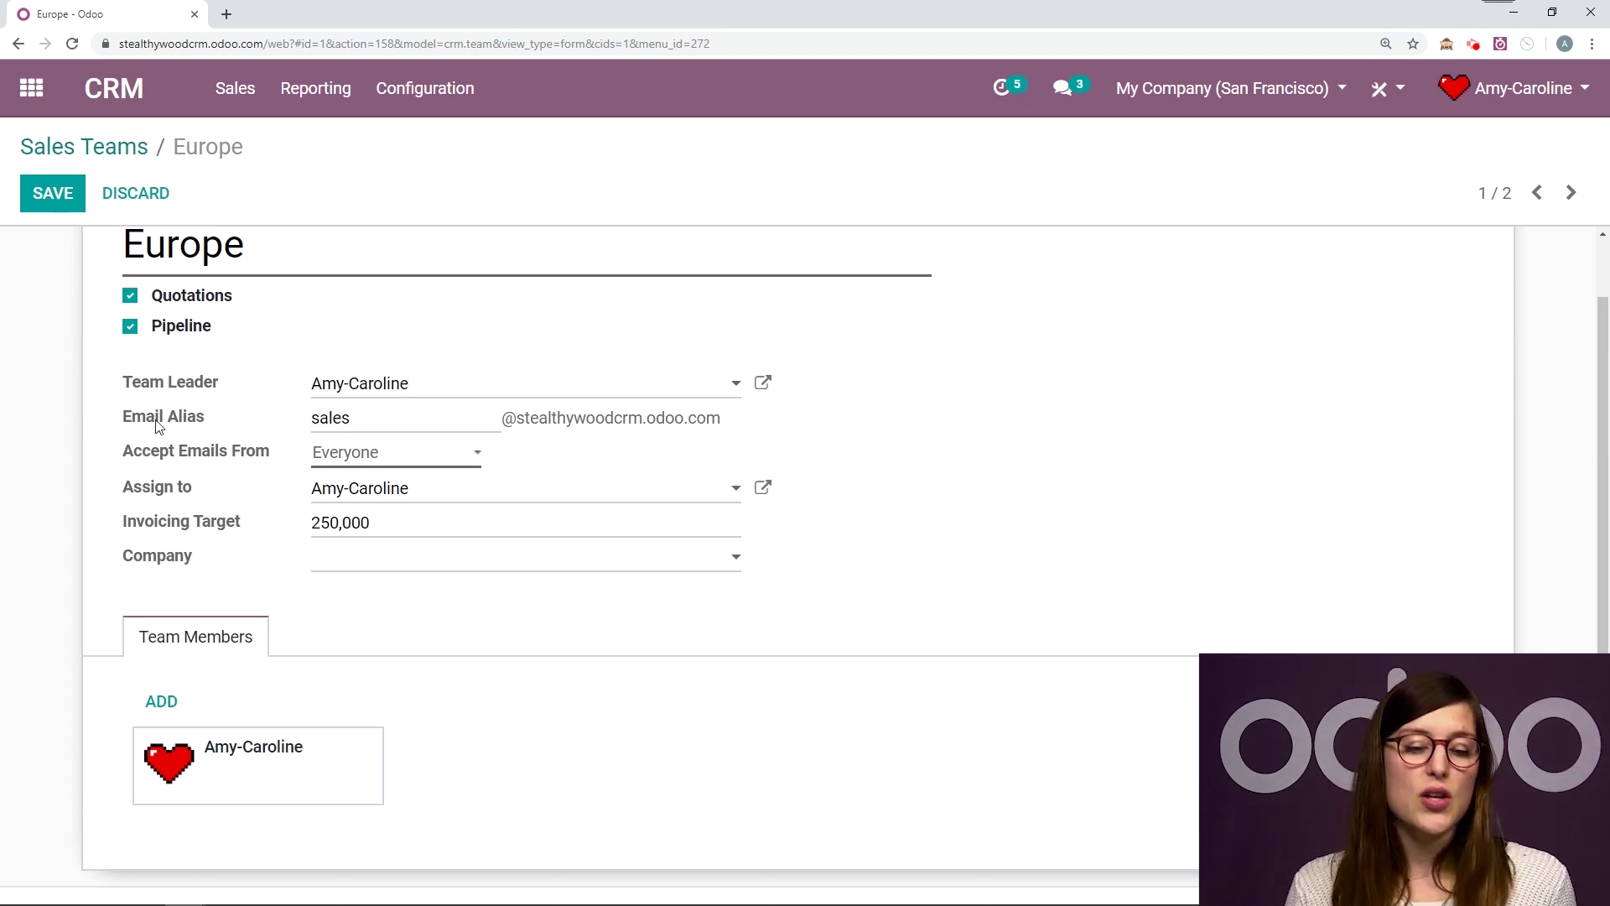
{"action": "mouse_move", "coordinate": [159, 428]}
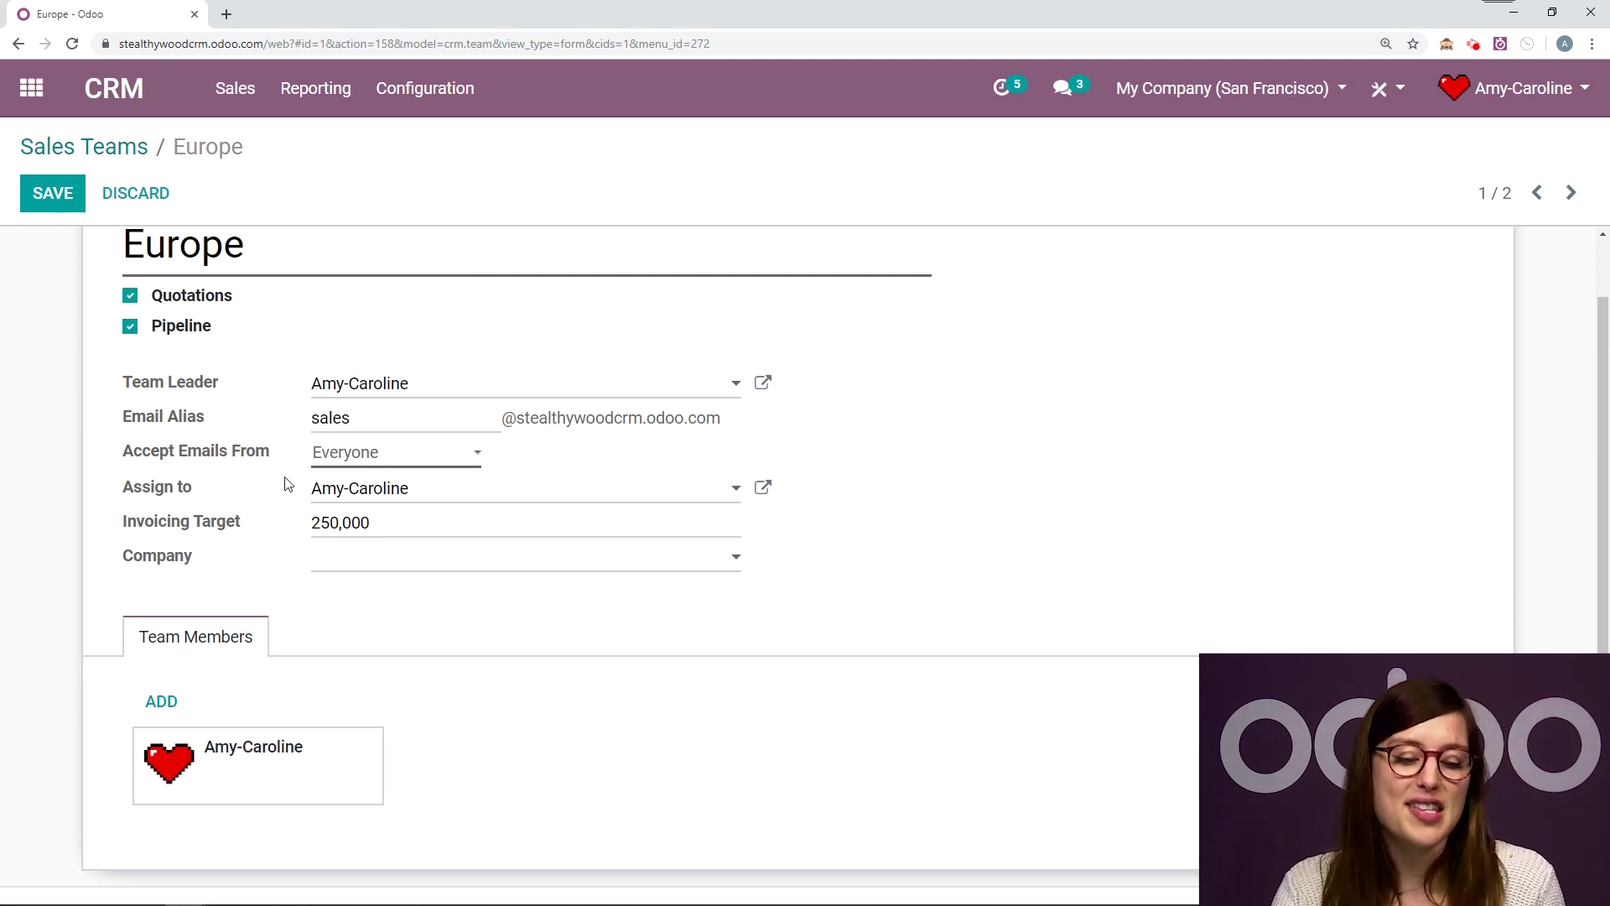
{"action": "scroll", "coordinate": [128, 515], "scroll_direction": "down", "scroll_amount": 1}
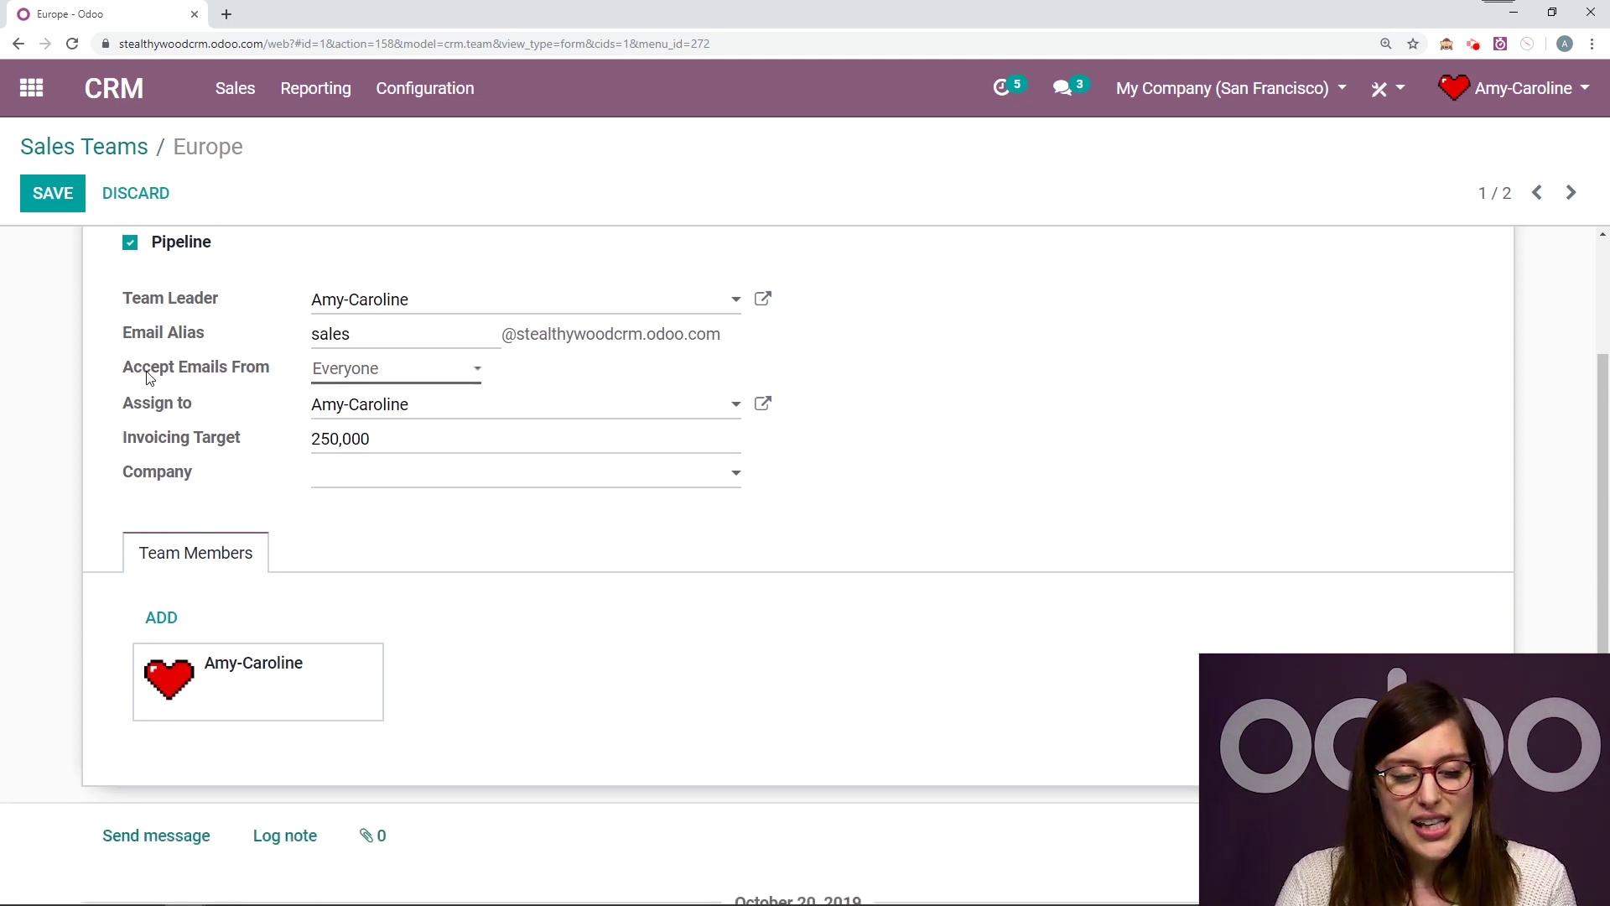
{"action": "left_click", "coordinate": [351, 376]}
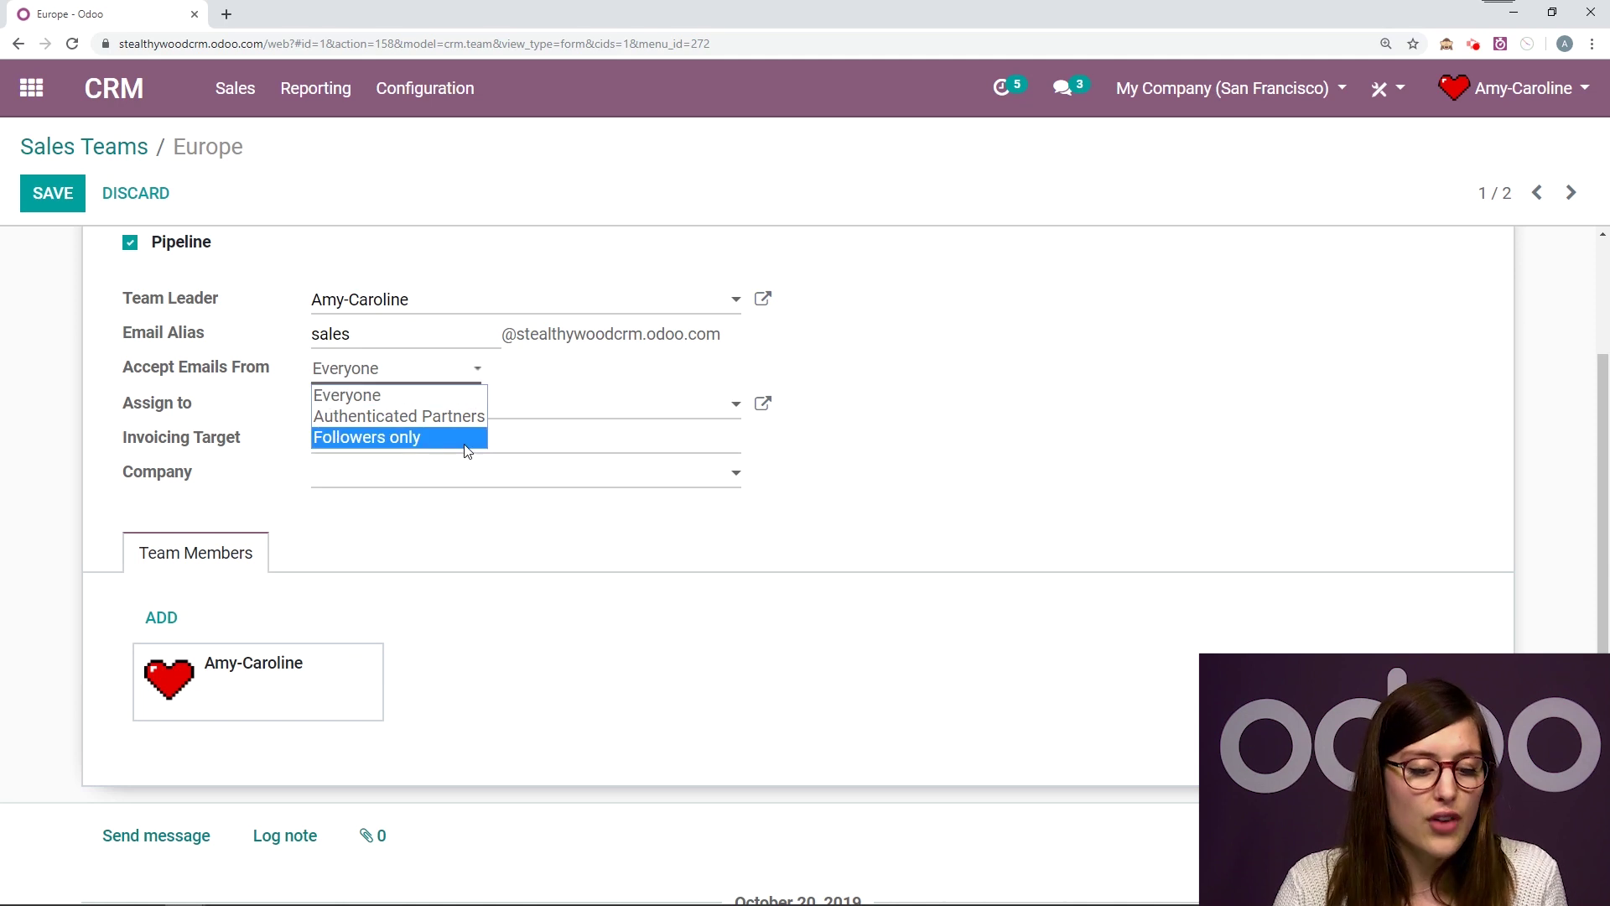
{"action": "left_click", "coordinate": [571, 375]}
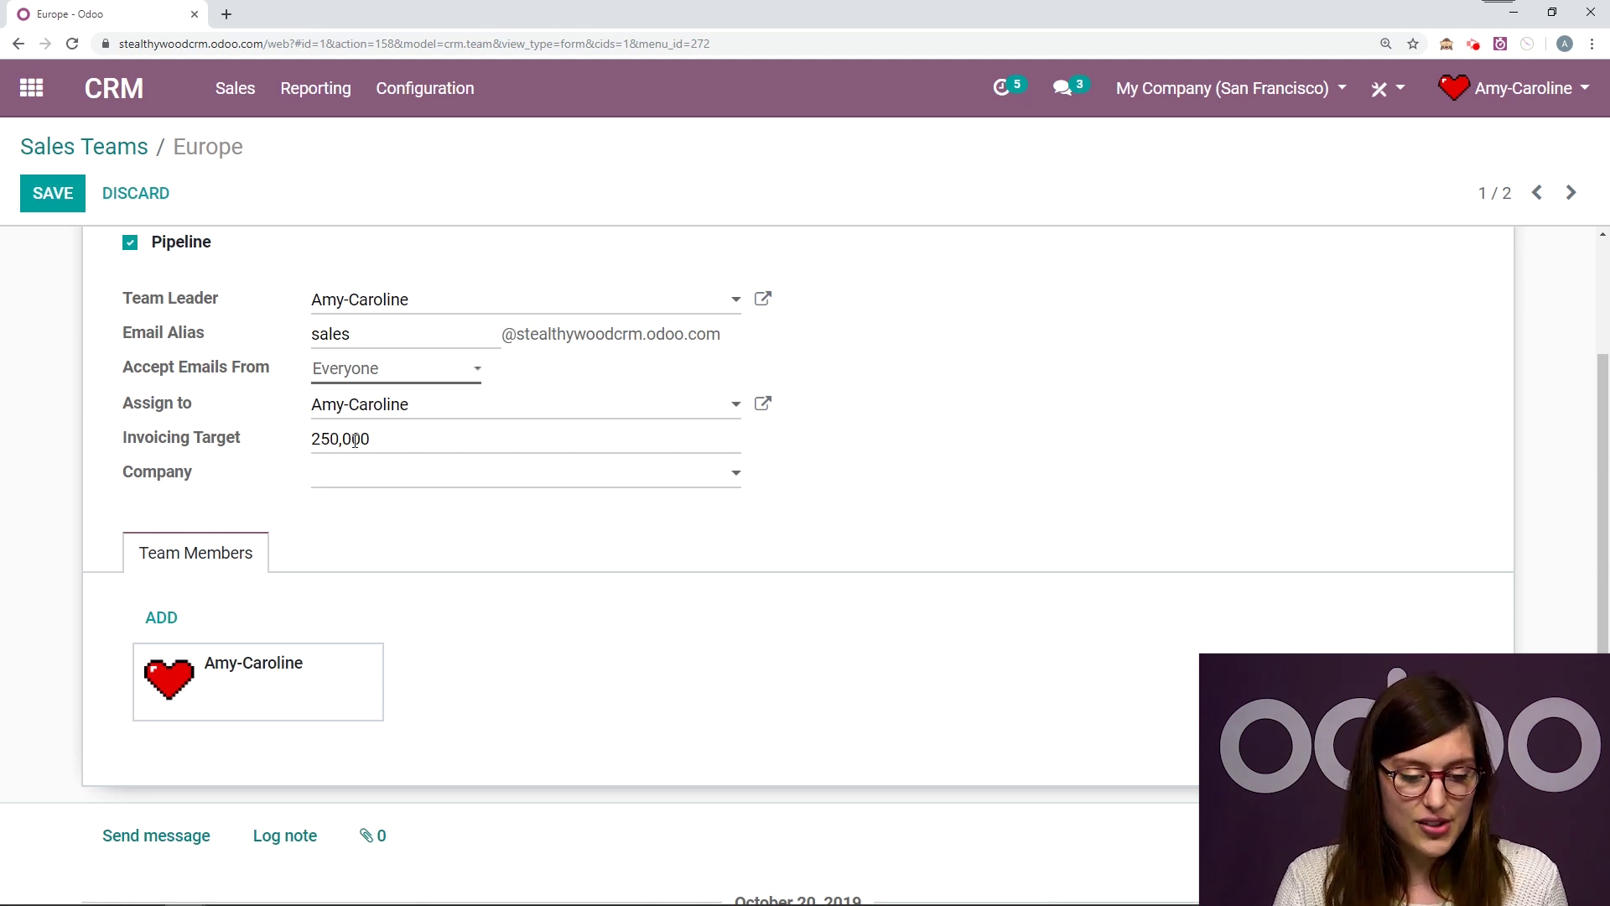
Step: Add another user as a Europe team member and save the team
{"action": "left_click", "coordinate": [428, 484]}
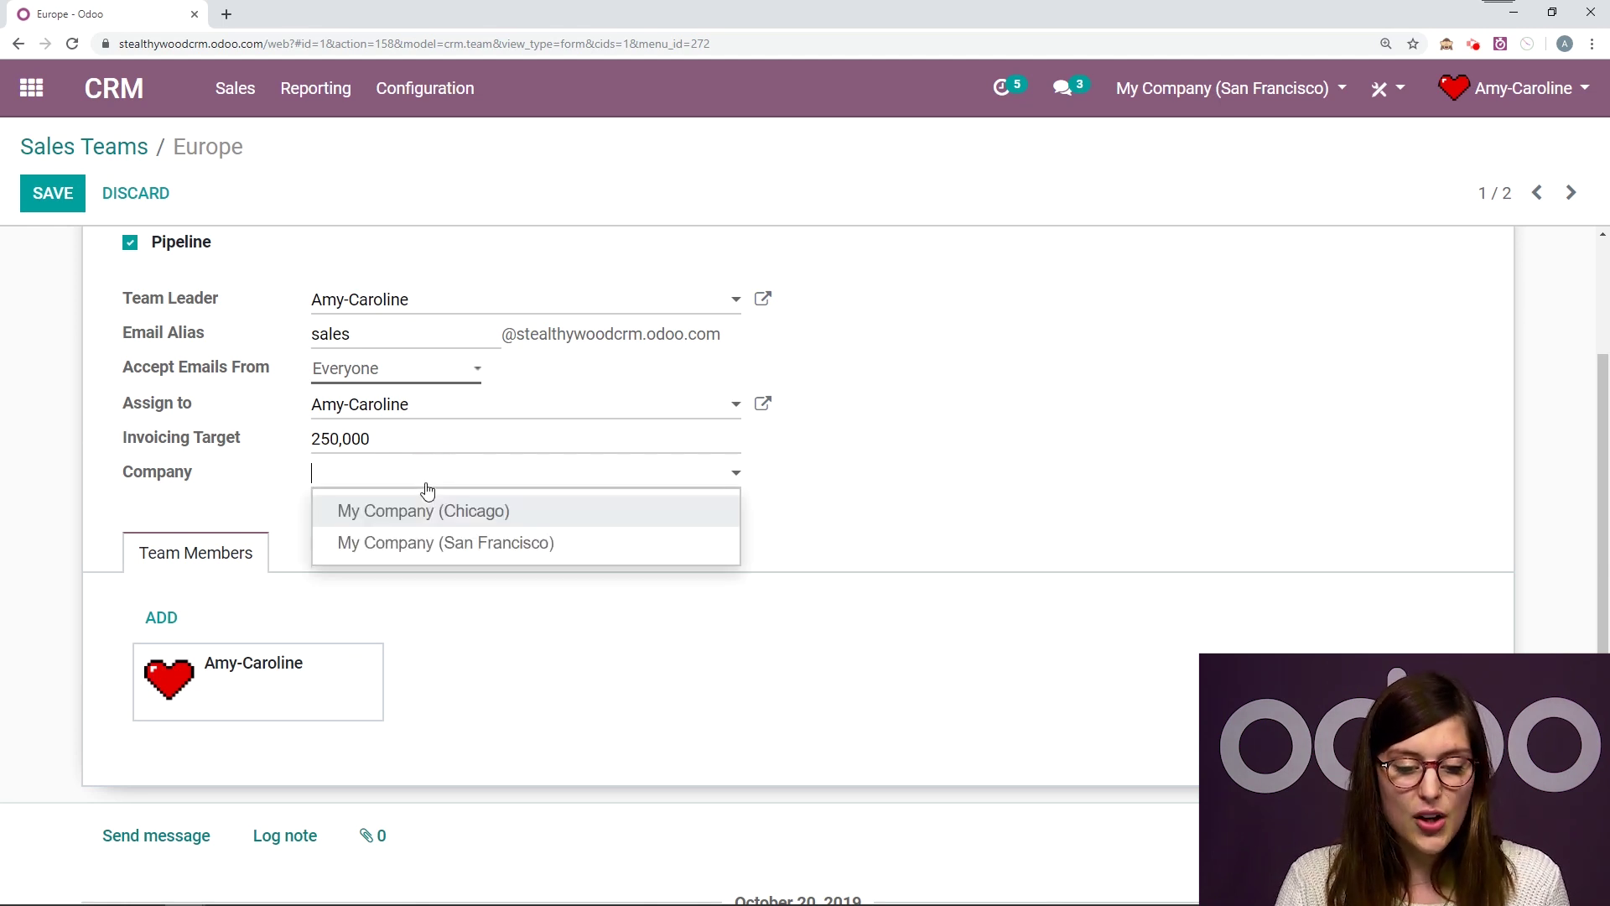
{"action": "left_click", "coordinate": [267, 483]}
{"action": "left_click", "coordinate": [161, 616]}
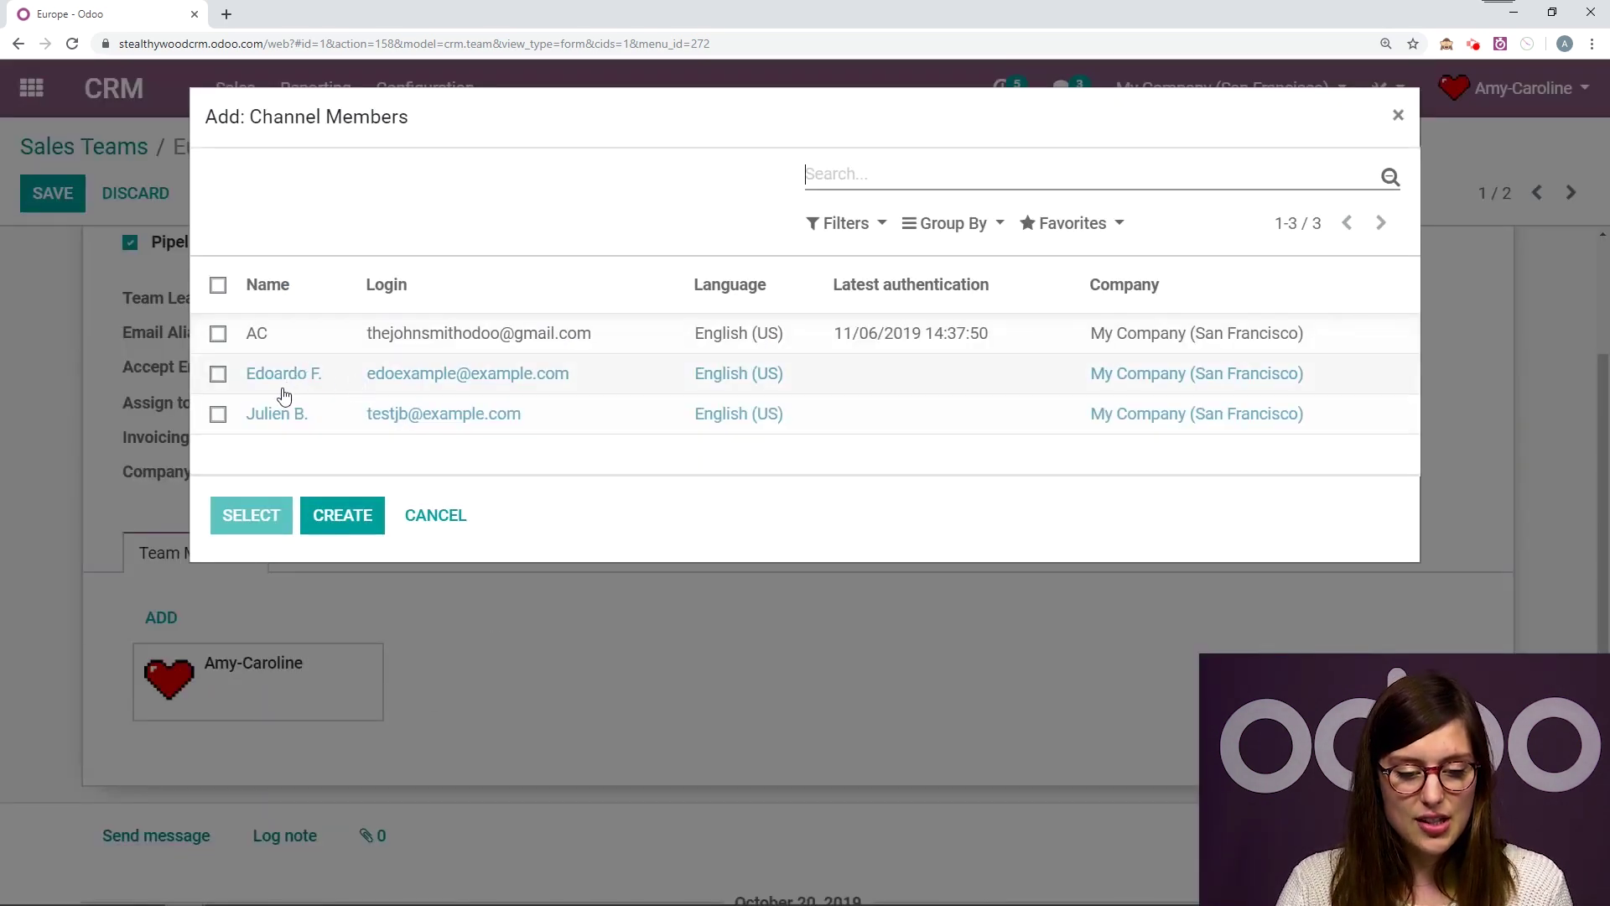
{"action": "left_click", "coordinate": [251, 414]}
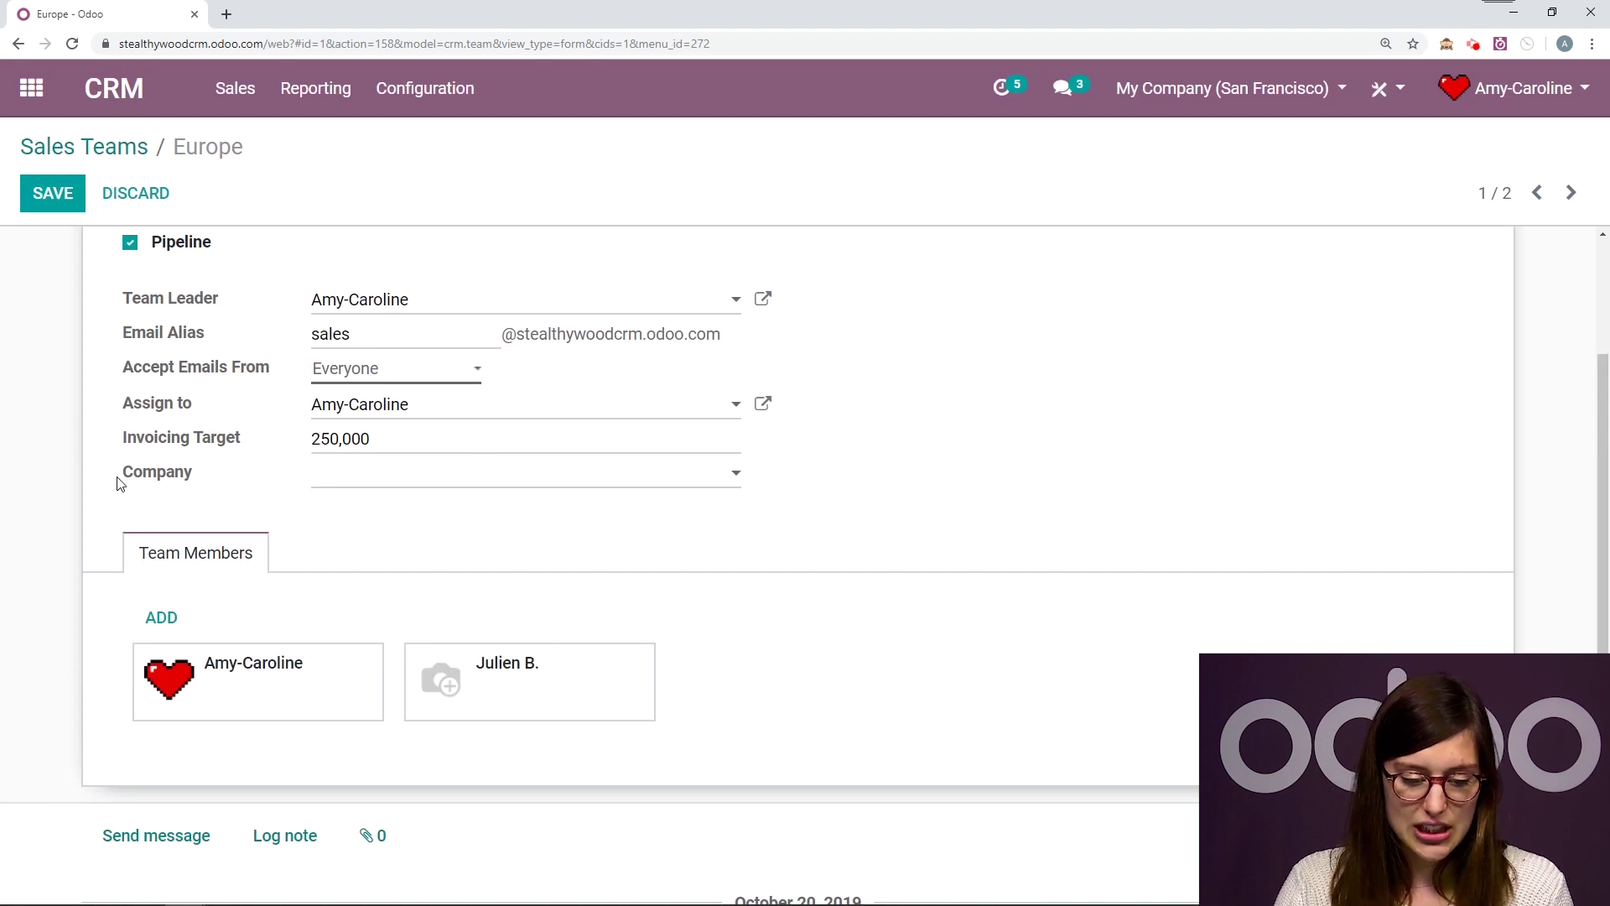
{"action": "scroll", "coordinate": [93, 490], "scroll_direction": "up", "scroll_amount": 2}
{"action": "left_click", "coordinate": [54, 204]}
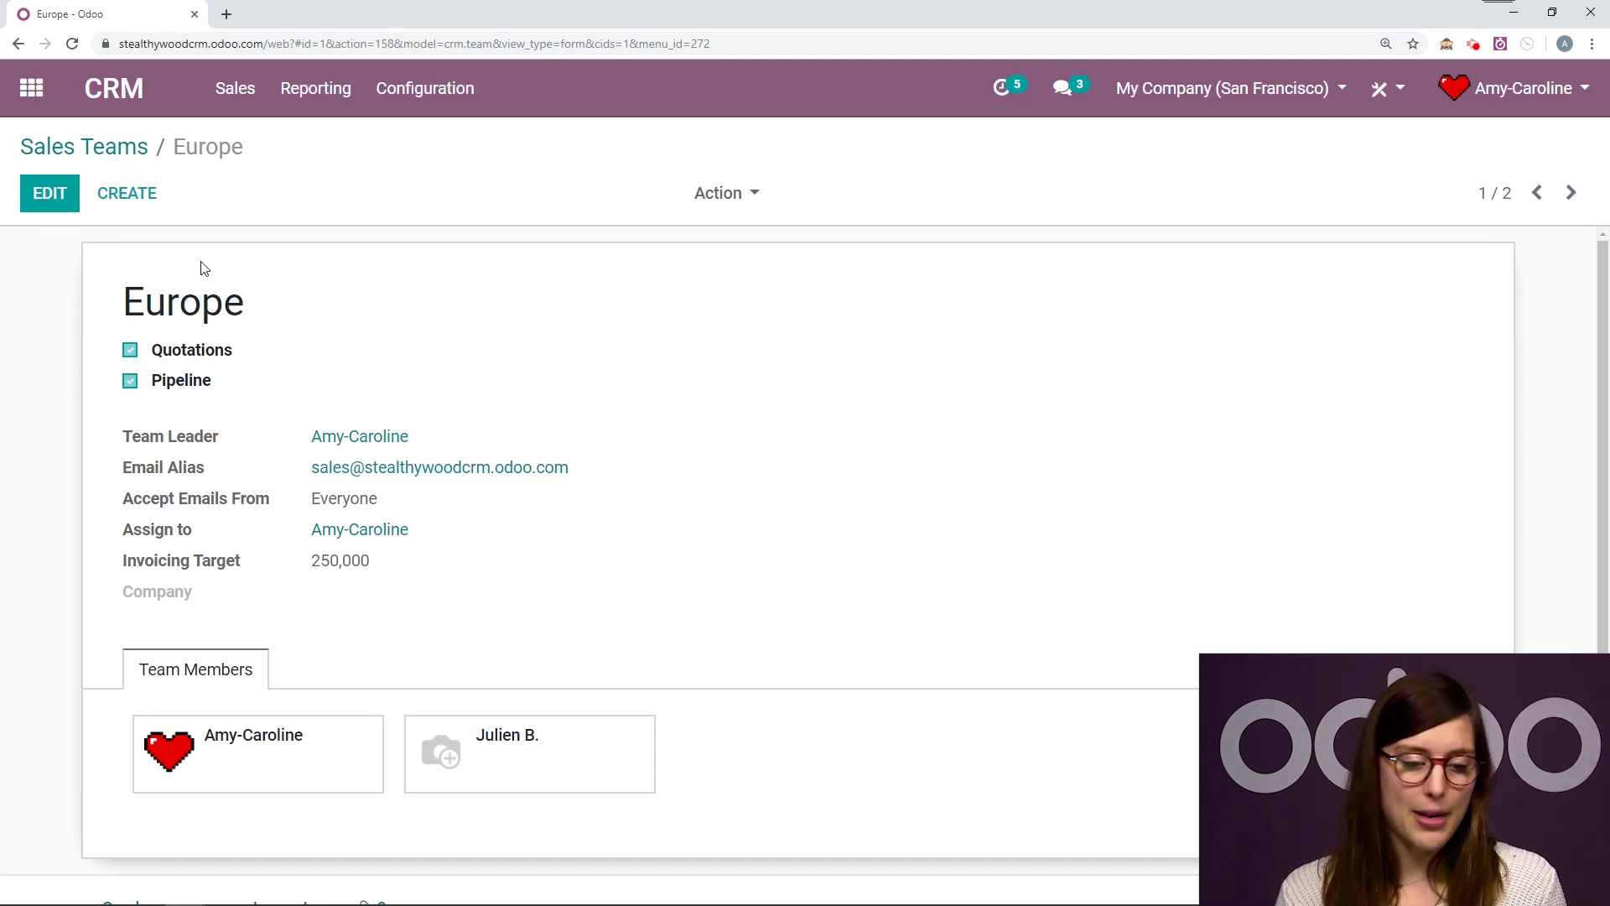
Step: On Sales > Team Pipelines, colour the Europe card crimson and the America card yellow
{"action": "left_click", "coordinate": [232, 89]}
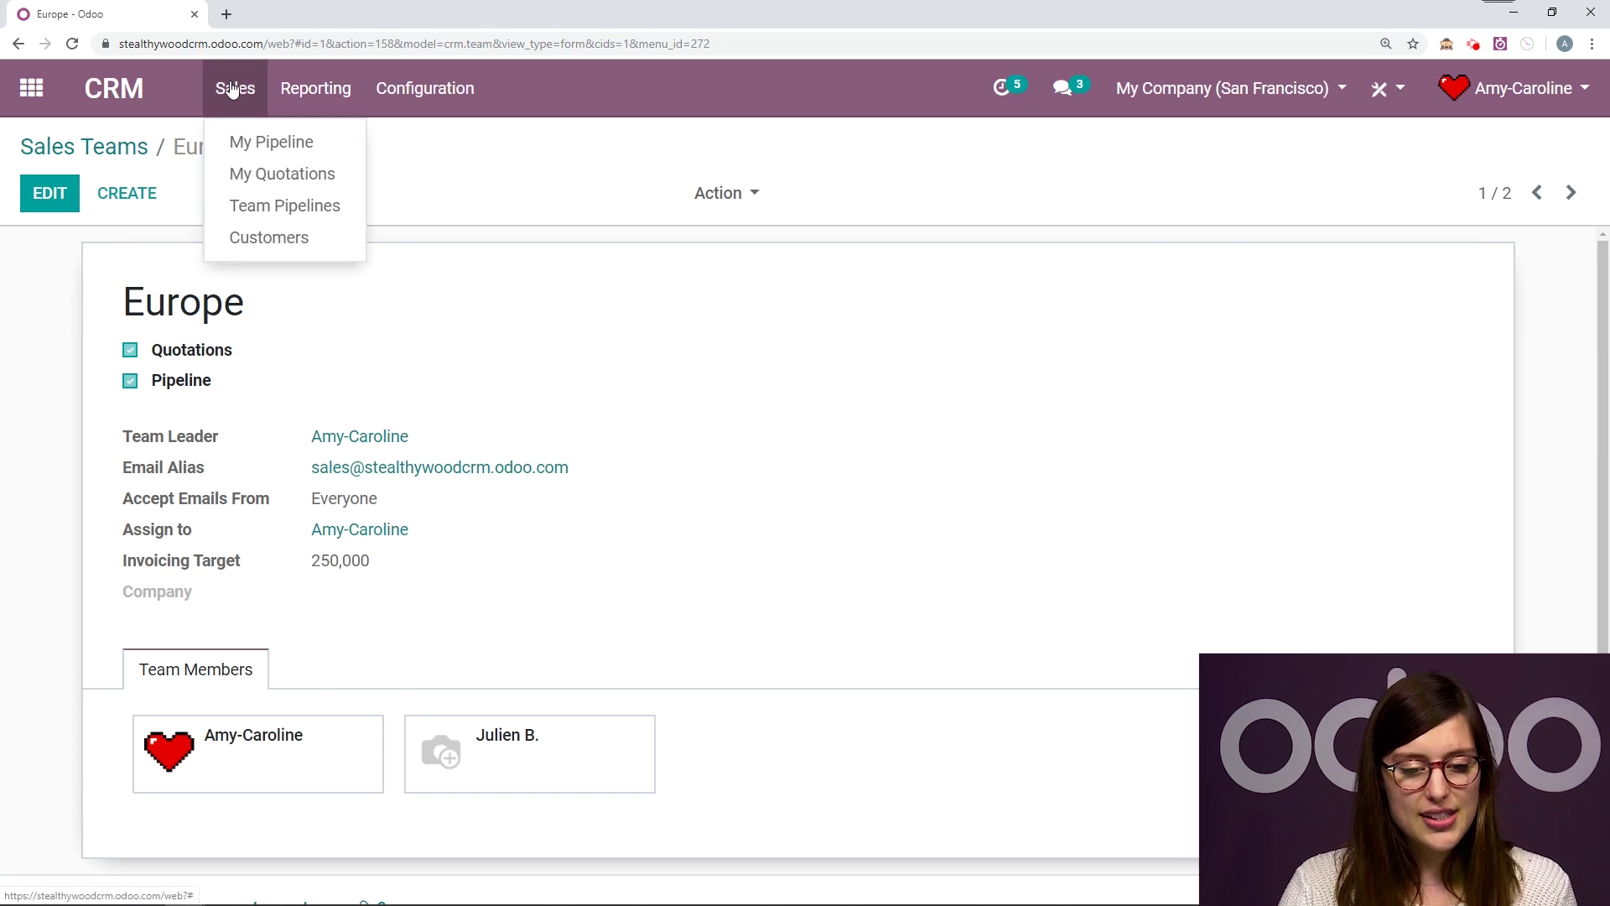
{"action": "left_click", "coordinate": [298, 207]}
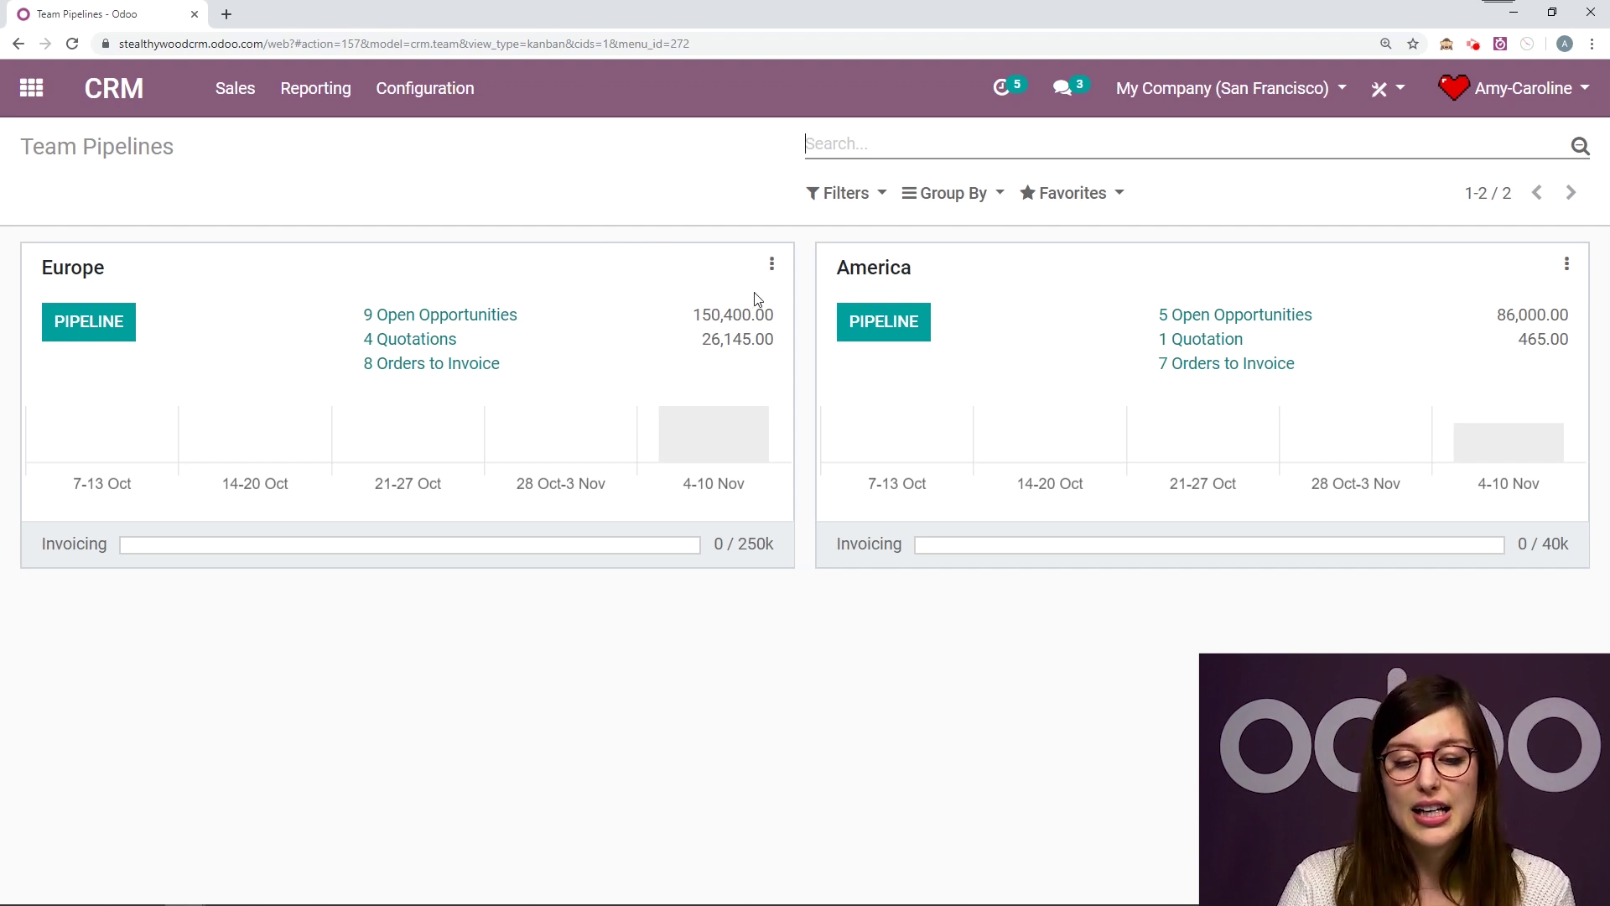
{"action": "left_click", "coordinate": [771, 265]}
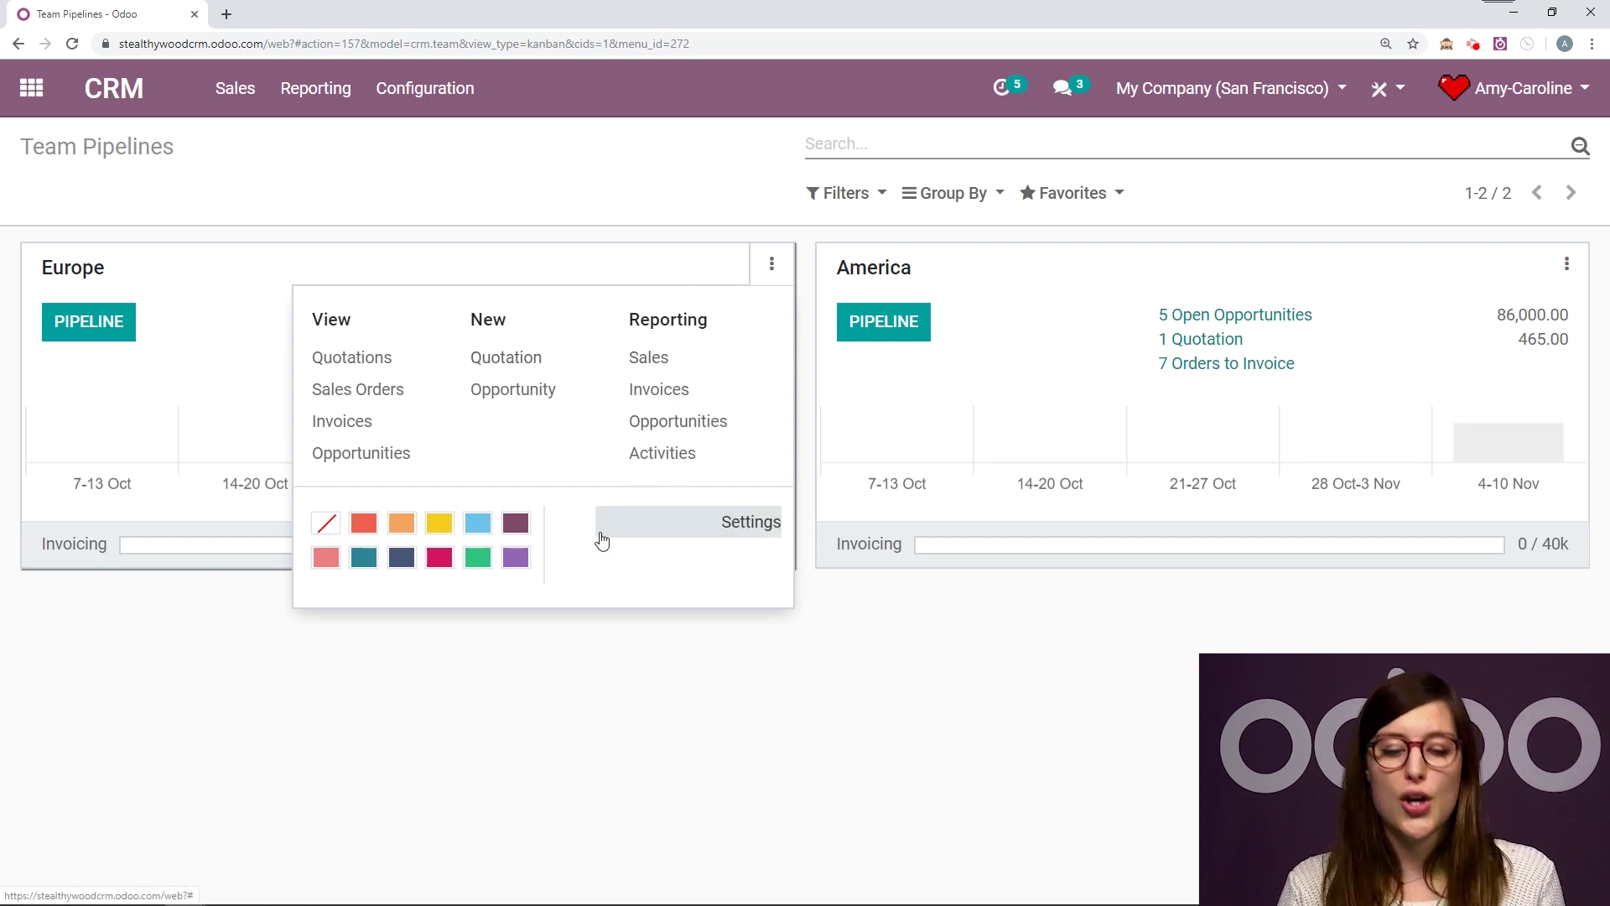
{"action": "left_click", "coordinate": [440, 558]}
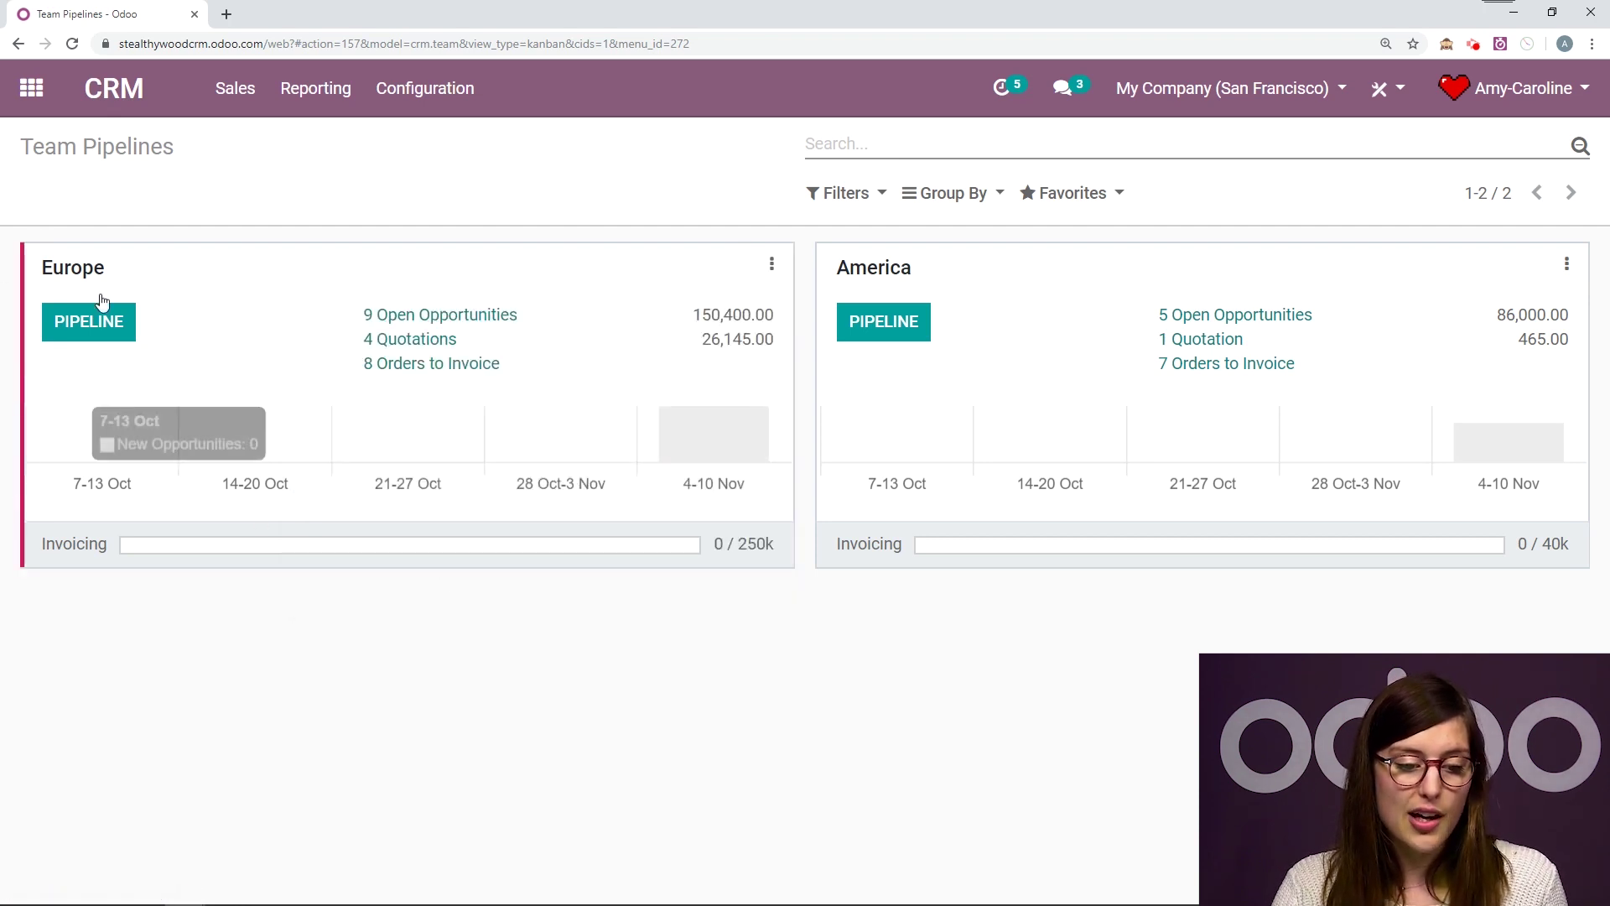
{"action": "left_click", "coordinate": [1567, 277]}
{"action": "left_click", "coordinate": [1234, 522]}
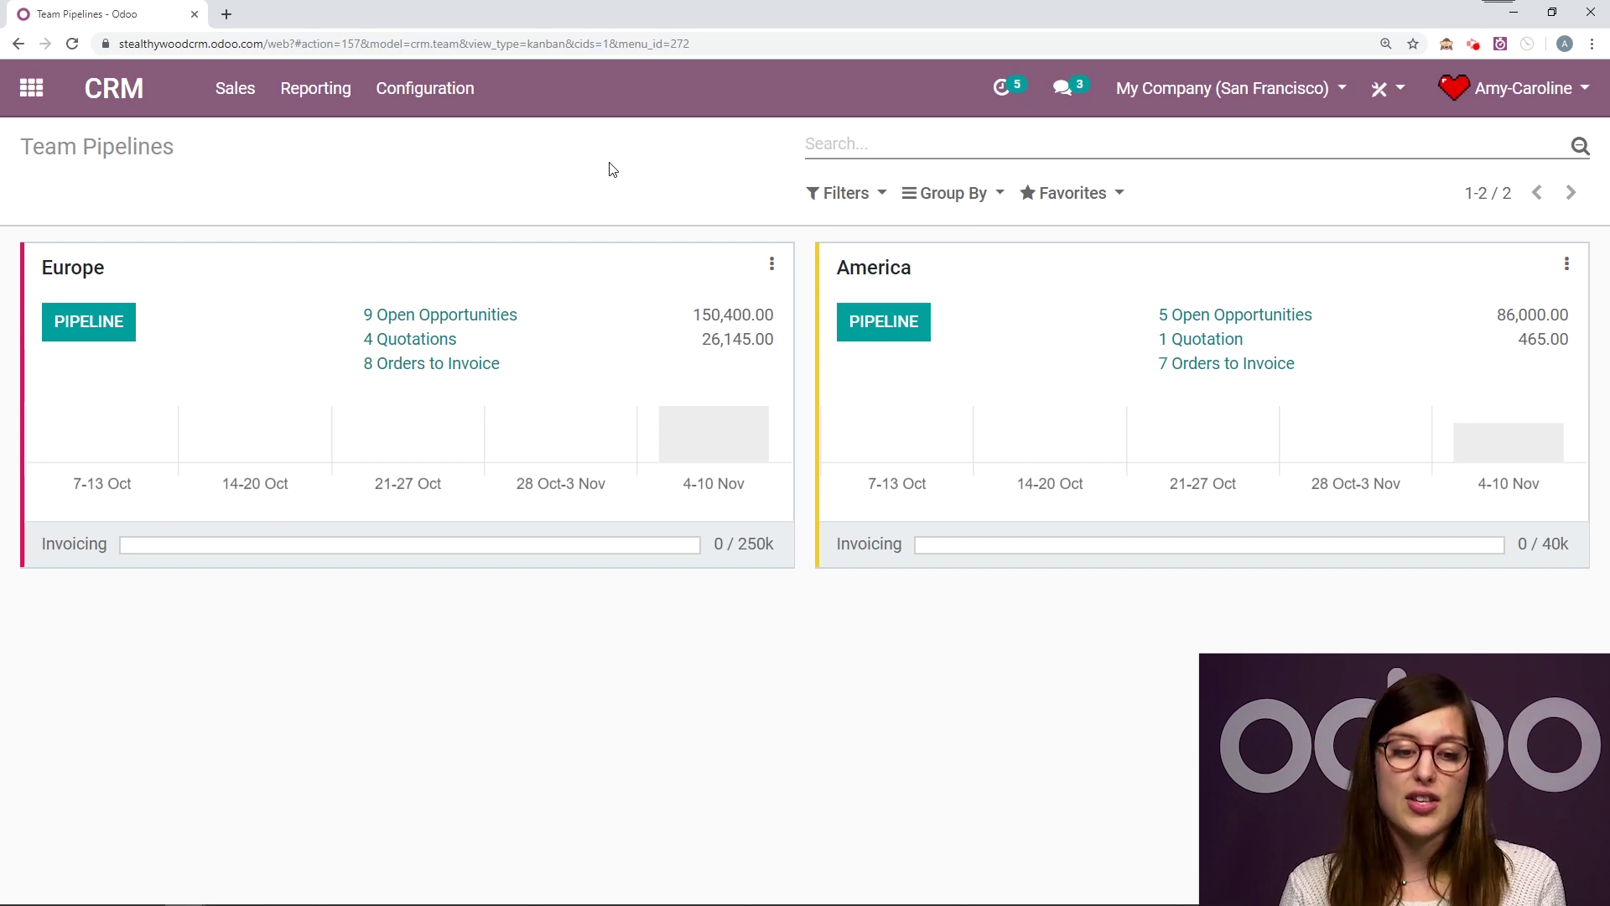
Step: From the Europe pipeline, edit, review and save the Modular desks opportunity
{"action": "left_click", "coordinate": [76, 338]}
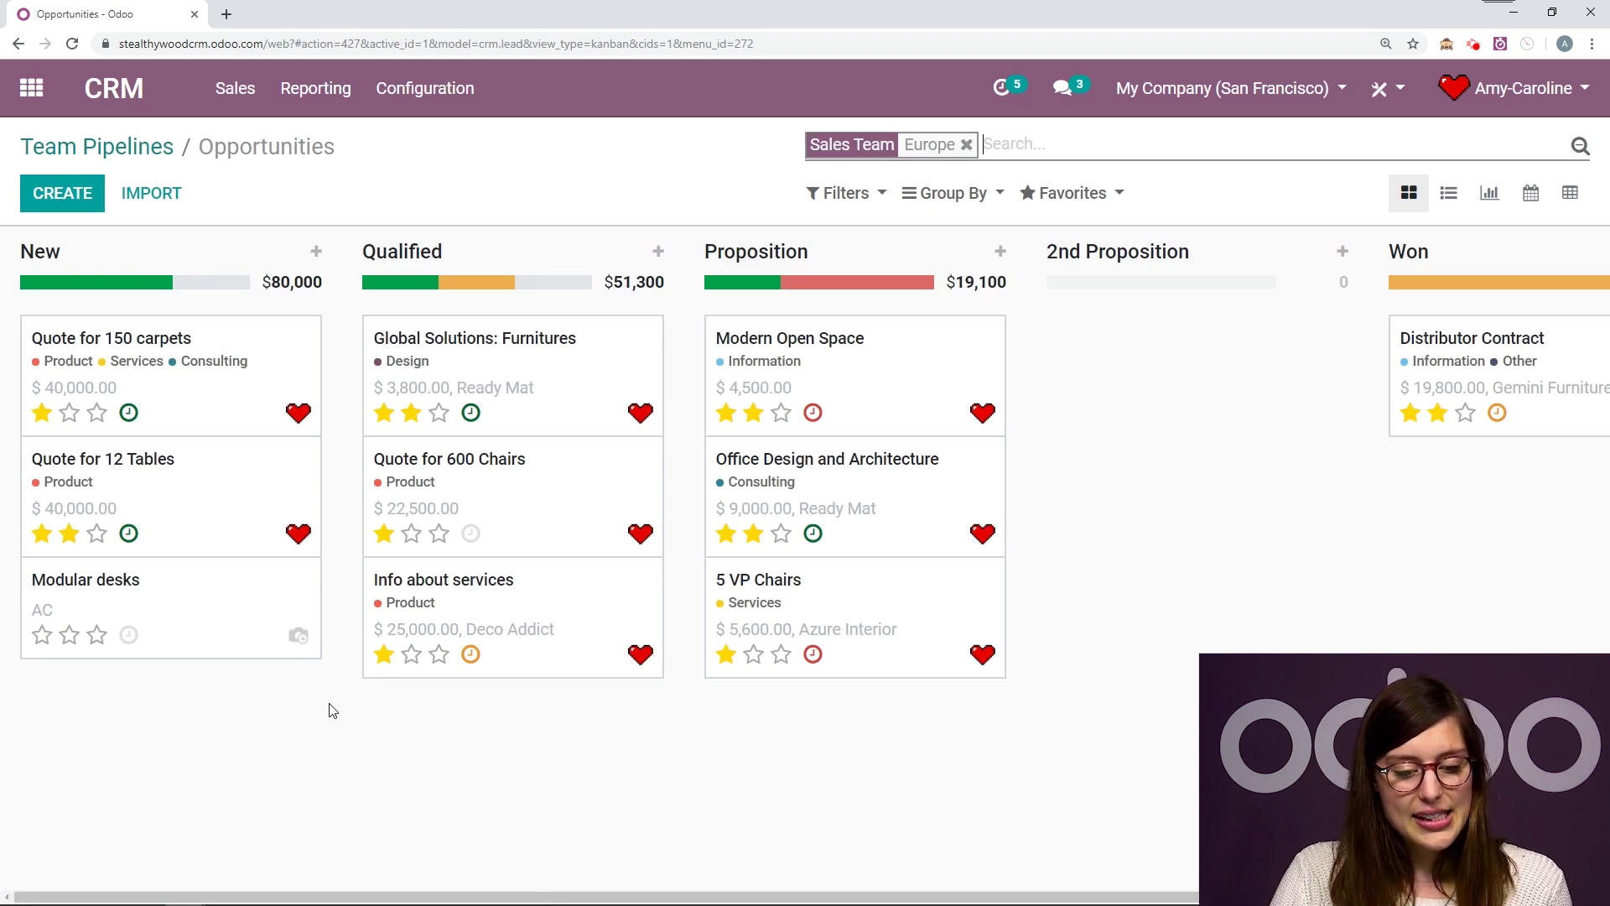
{"action": "left_click_drag", "start_coordinate": [82, 251], "coordinate": [101, 336]}
{"action": "left_click", "coordinate": [158, 601]}
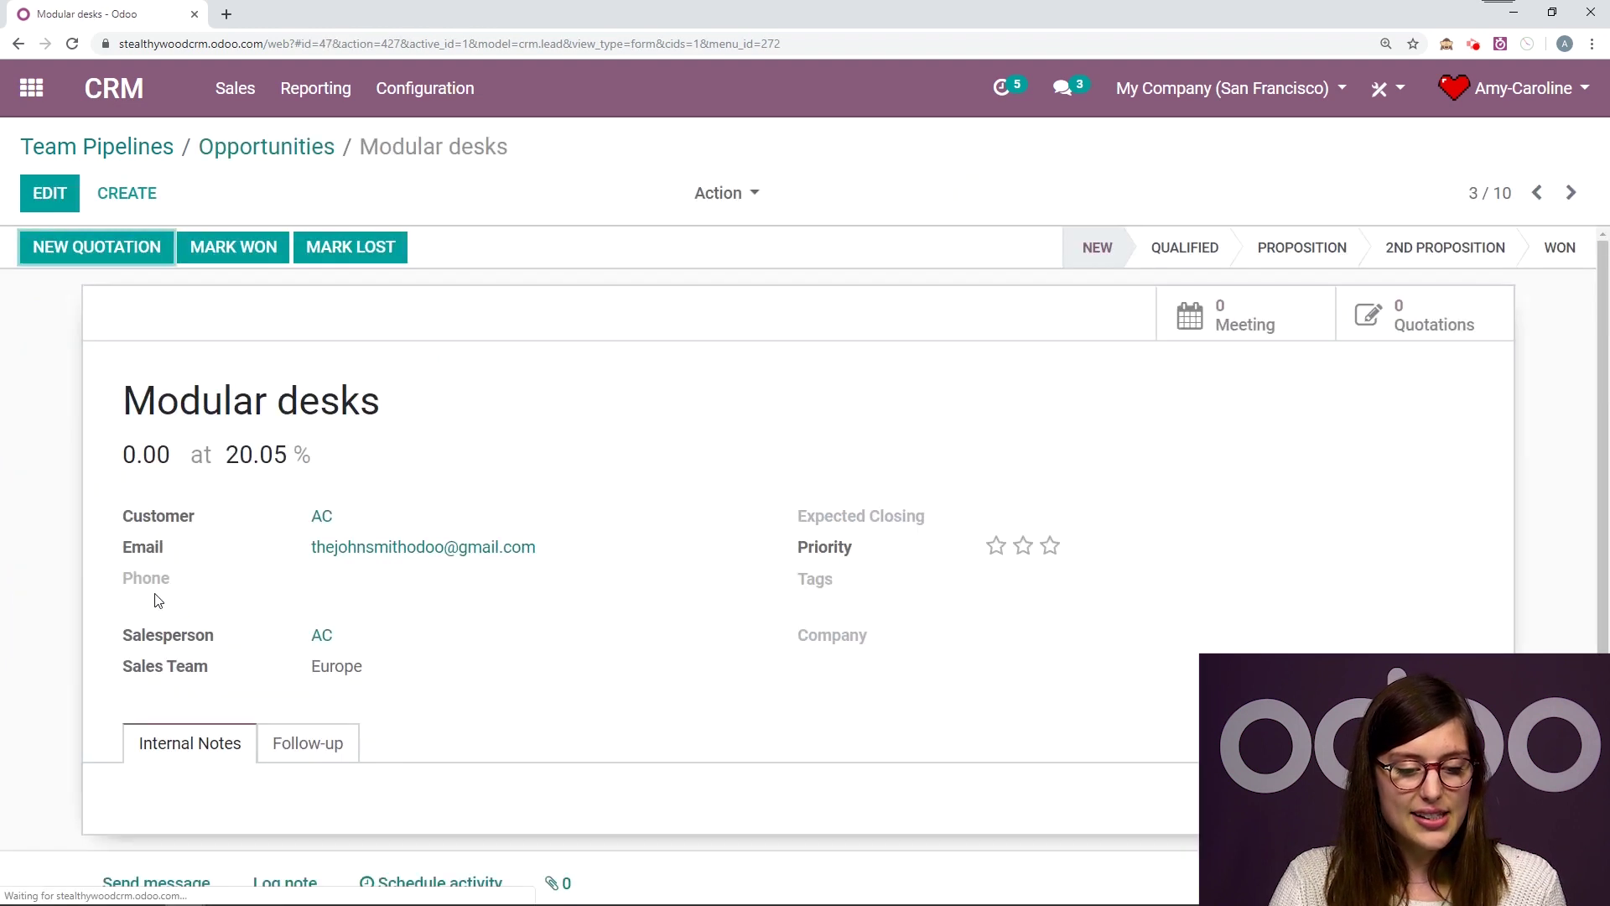
{"action": "left_click", "coordinate": [63, 198]}
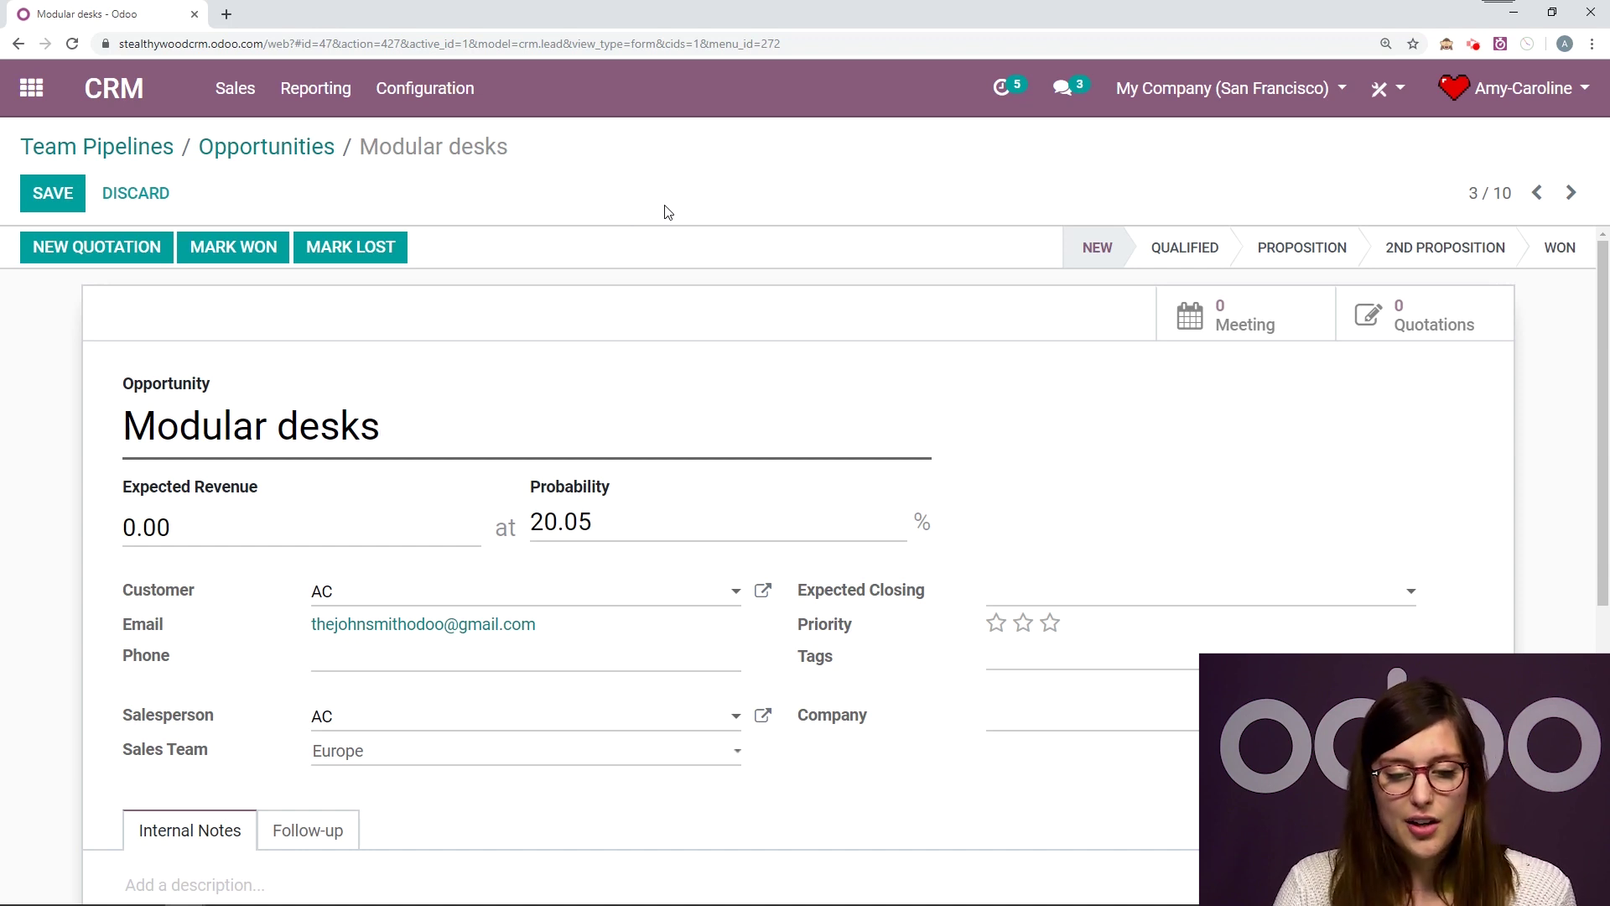
{"action": "scroll", "coordinate": [748, 334], "scroll_direction": "down", "scroll_amount": 2}
{"action": "scroll", "coordinate": [747, 335], "scroll_direction": "down", "scroll_amount": 5}
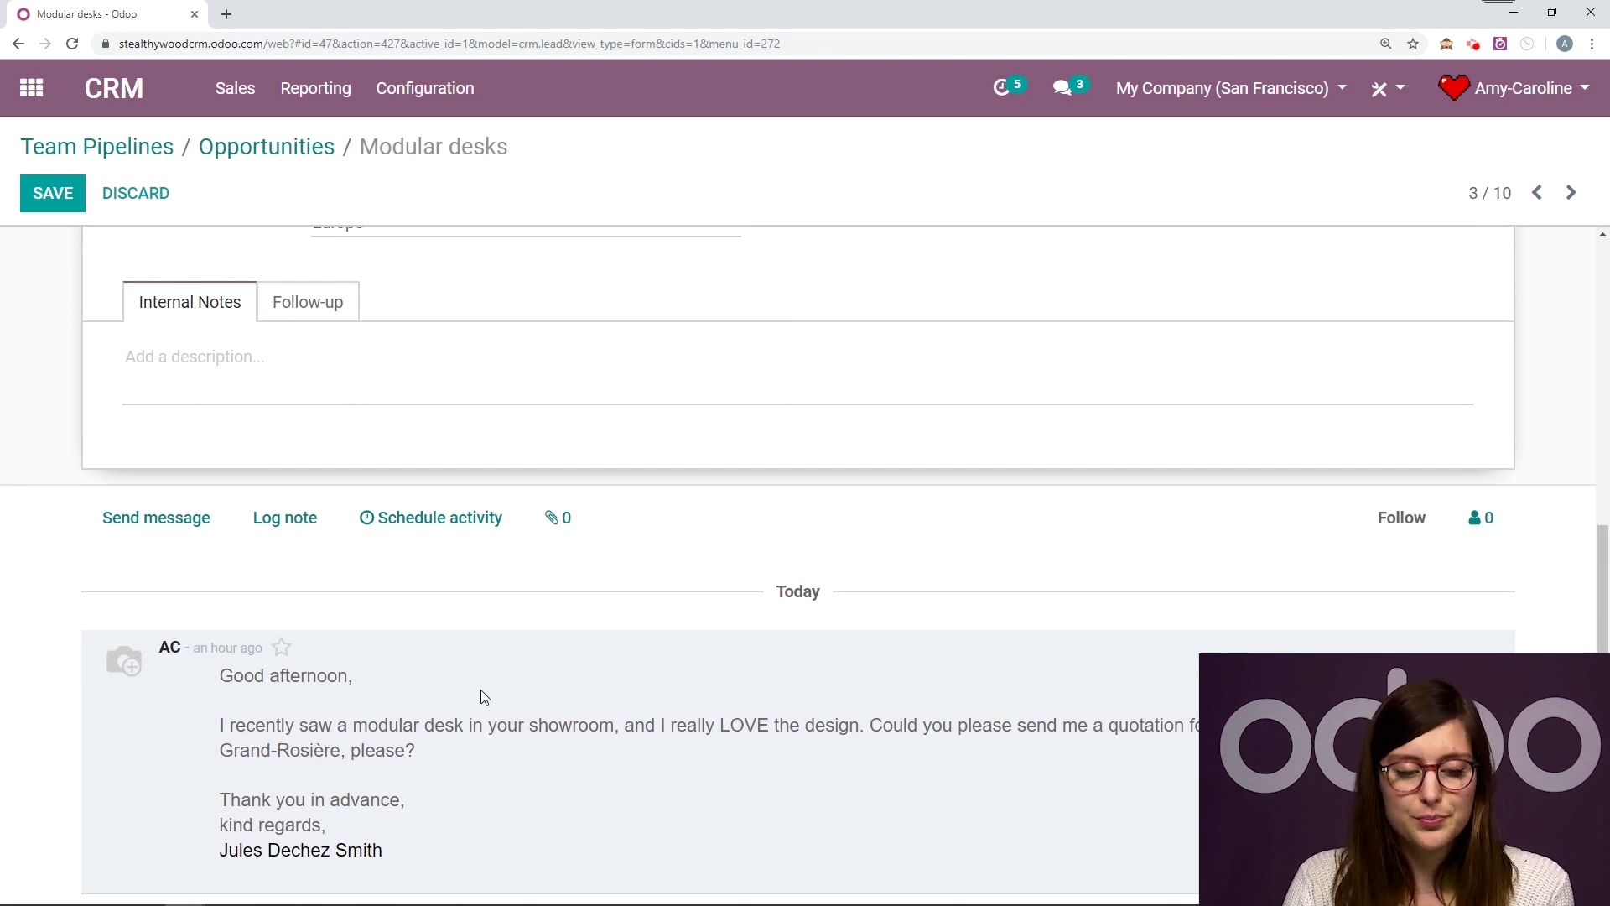
{"action": "scroll", "coordinate": [481, 696], "scroll_direction": "up", "scroll_amount": 3}
{"action": "scroll", "coordinate": [485, 701], "scroll_direction": "up", "scroll_amount": 3}
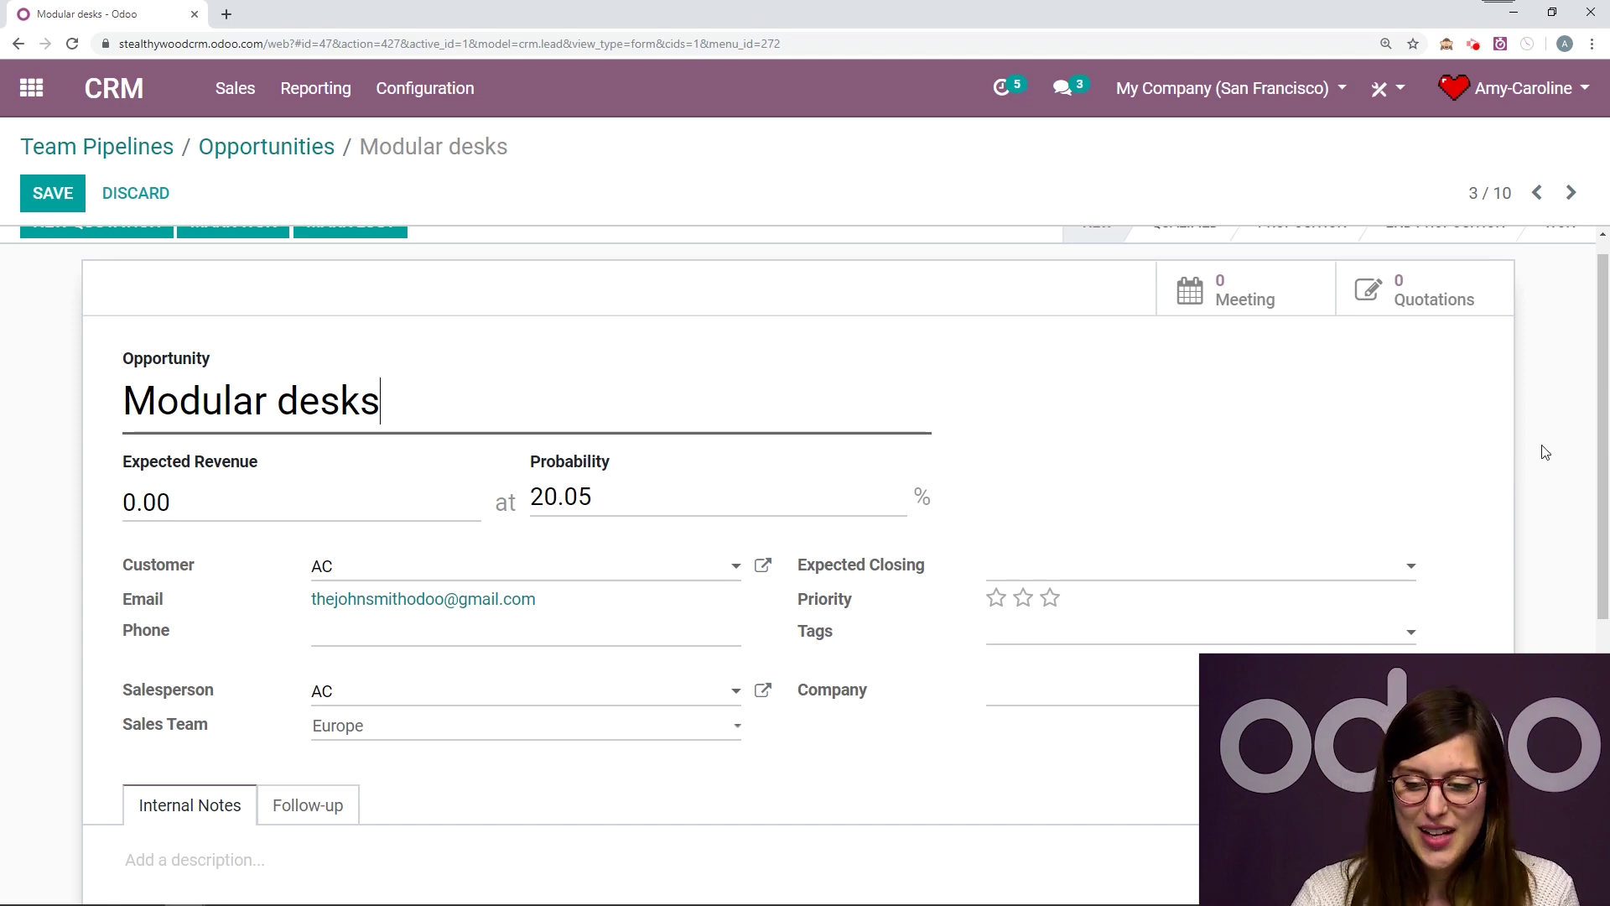
{"action": "left_click", "coordinate": [53, 193]}
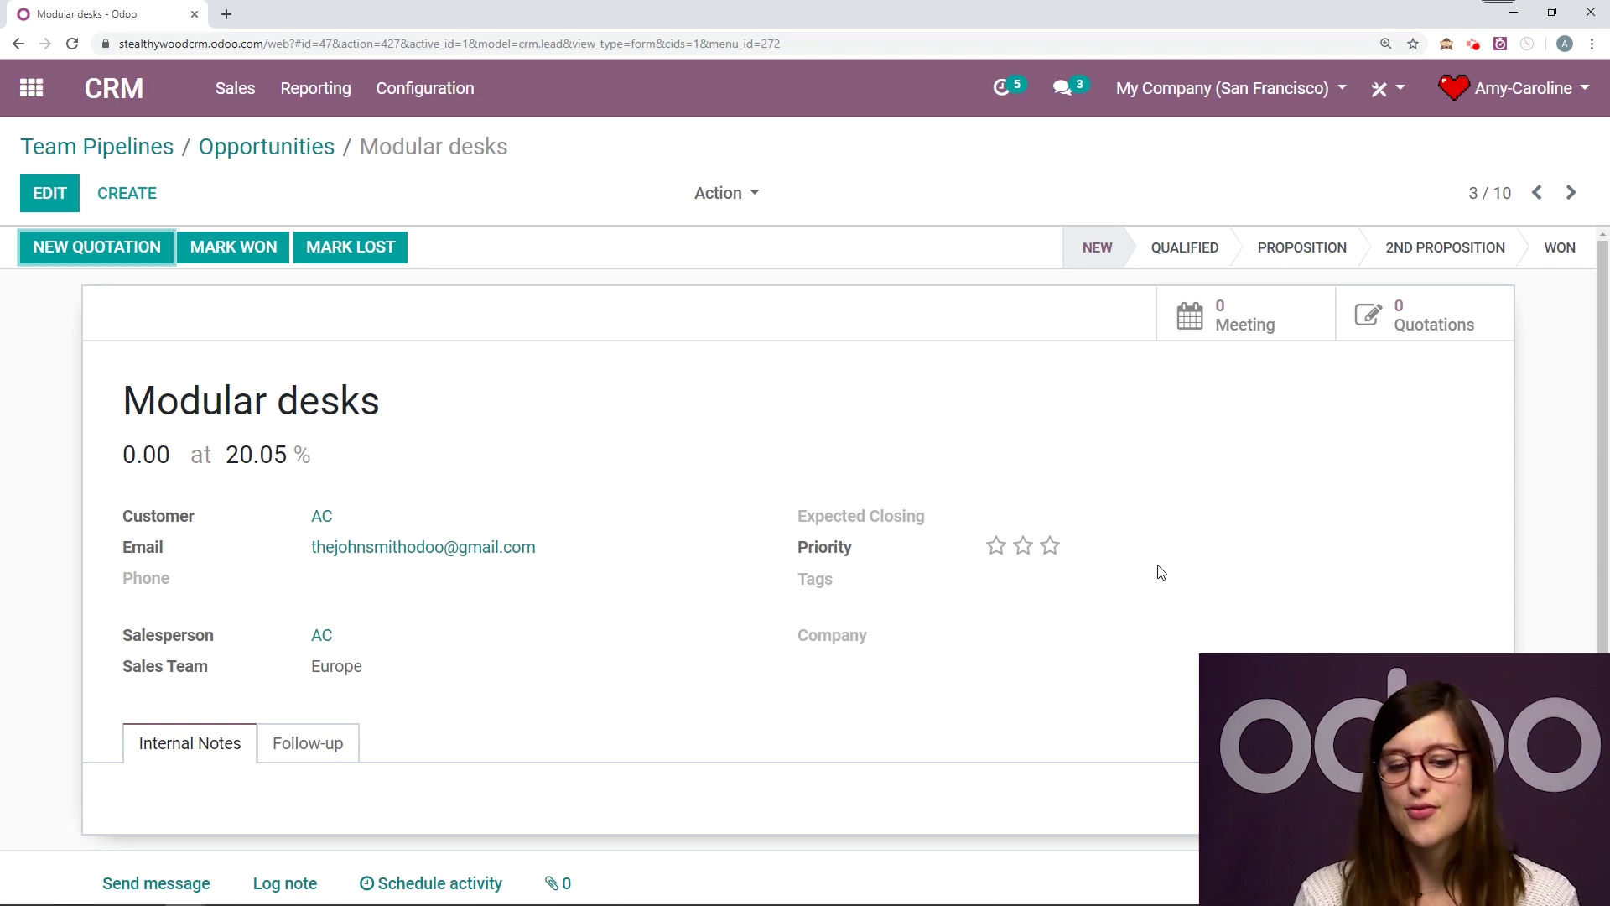
Step: Start scheduling an activity on Modular desks with Call as its type
{"action": "scroll", "coordinate": [735, 493], "scroll_direction": "down", "scroll_amount": 3}
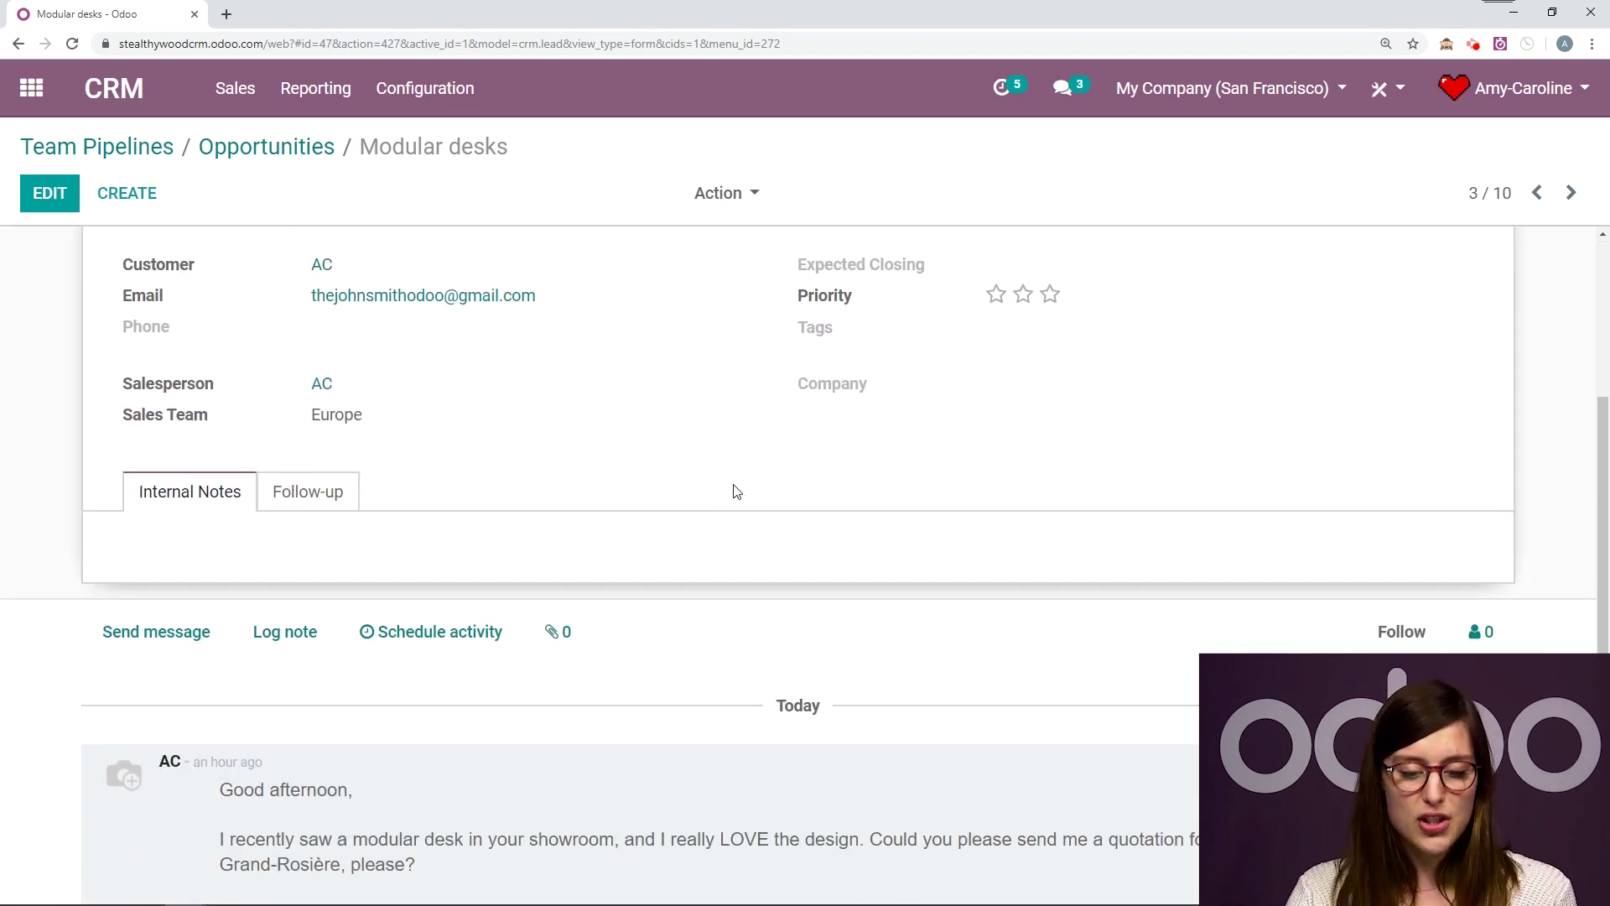
{"action": "scroll", "coordinate": [737, 492], "scroll_direction": "down", "scroll_amount": 2}
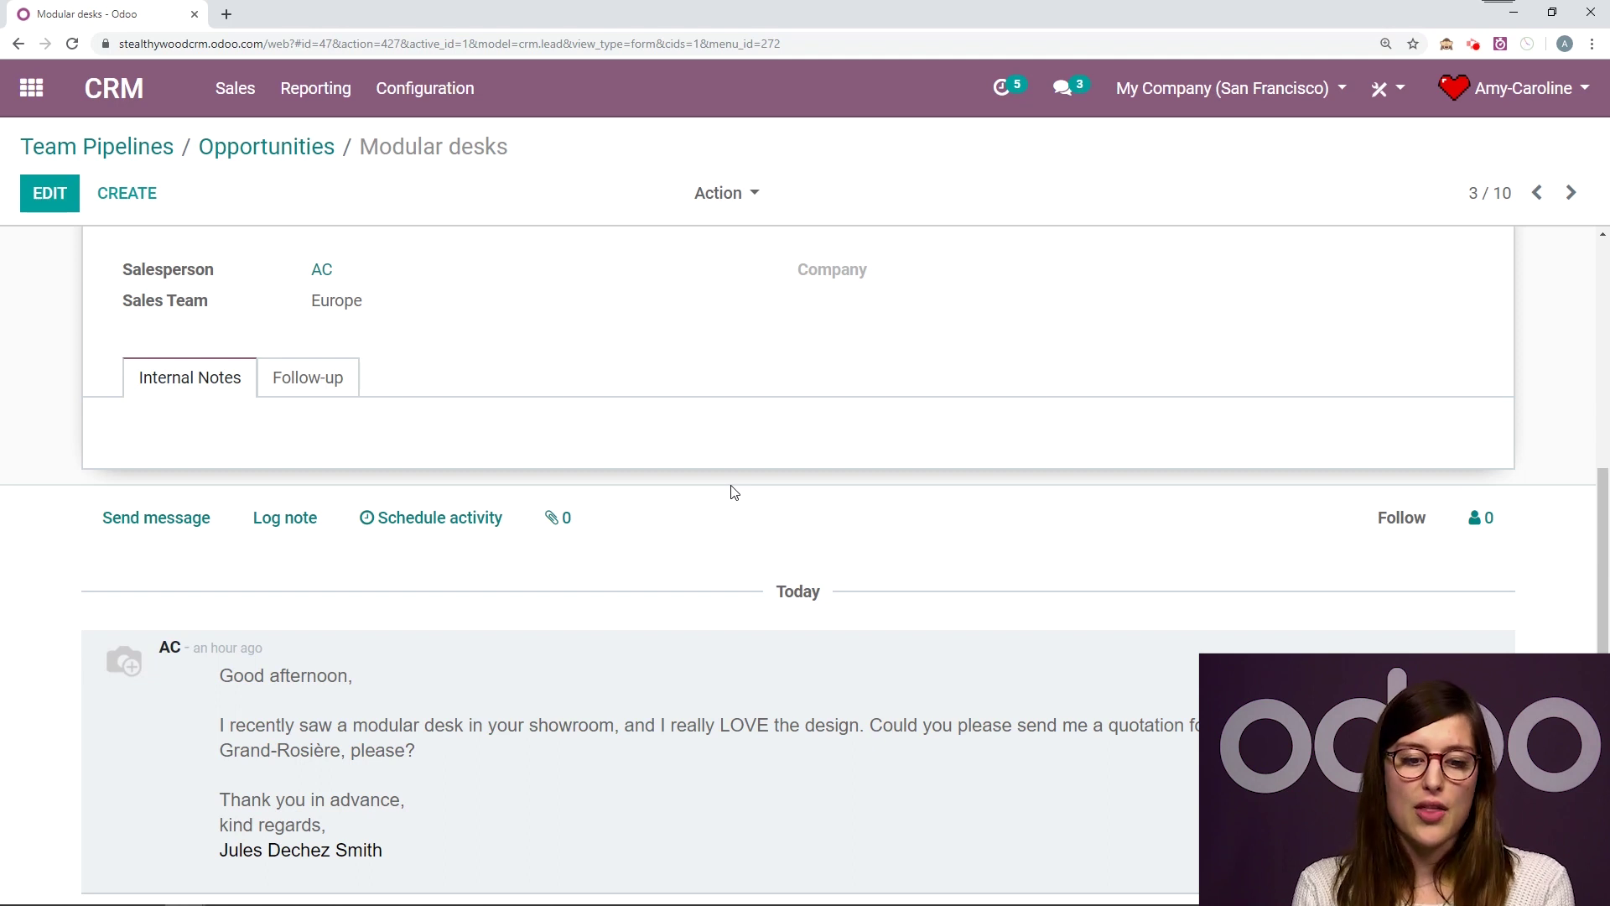
{"action": "scroll", "coordinate": [582, 525], "scroll_direction": "up", "scroll_amount": 4}
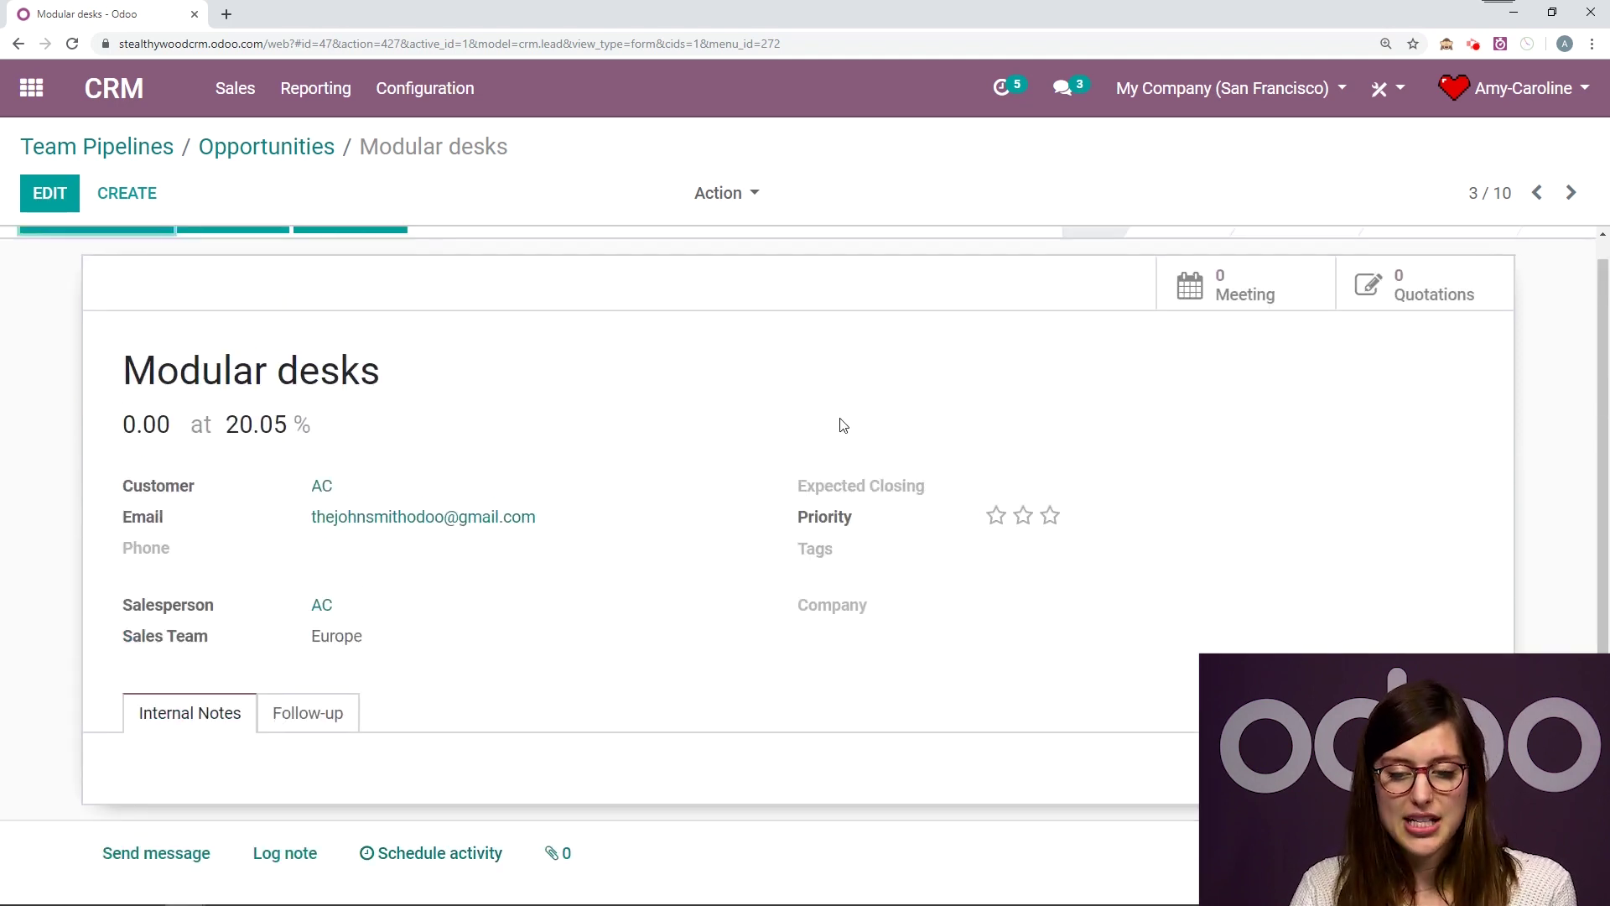
{"action": "scroll", "coordinate": [664, 453], "scroll_direction": "down", "scroll_amount": 4}
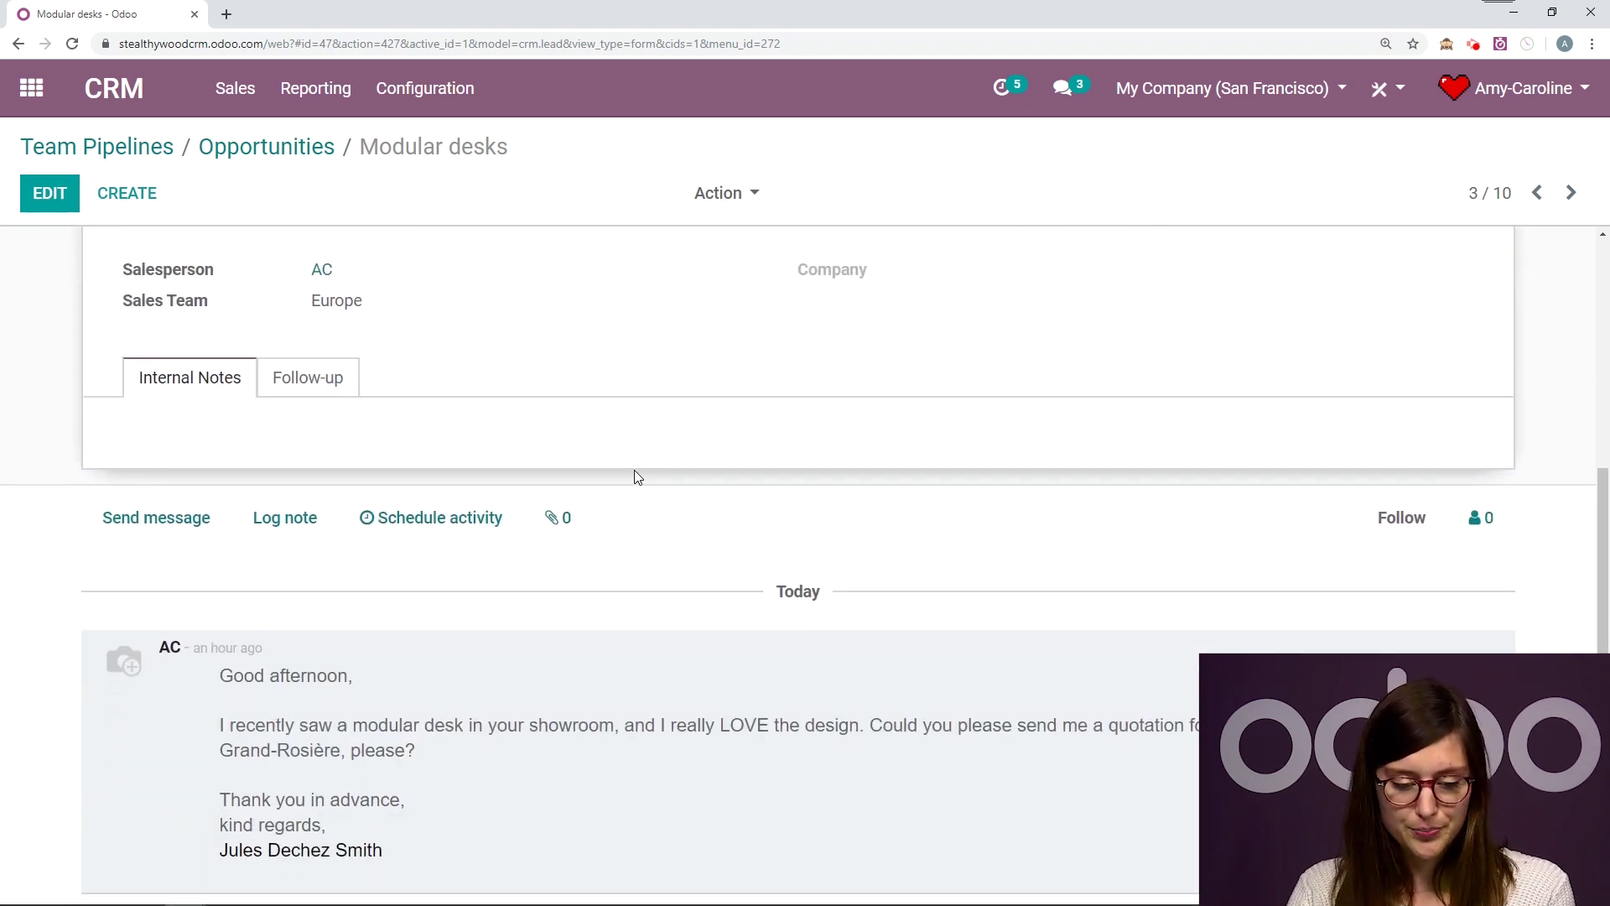
{"action": "left_click", "coordinate": [471, 530]}
{"action": "left_click", "coordinate": [626, 217]}
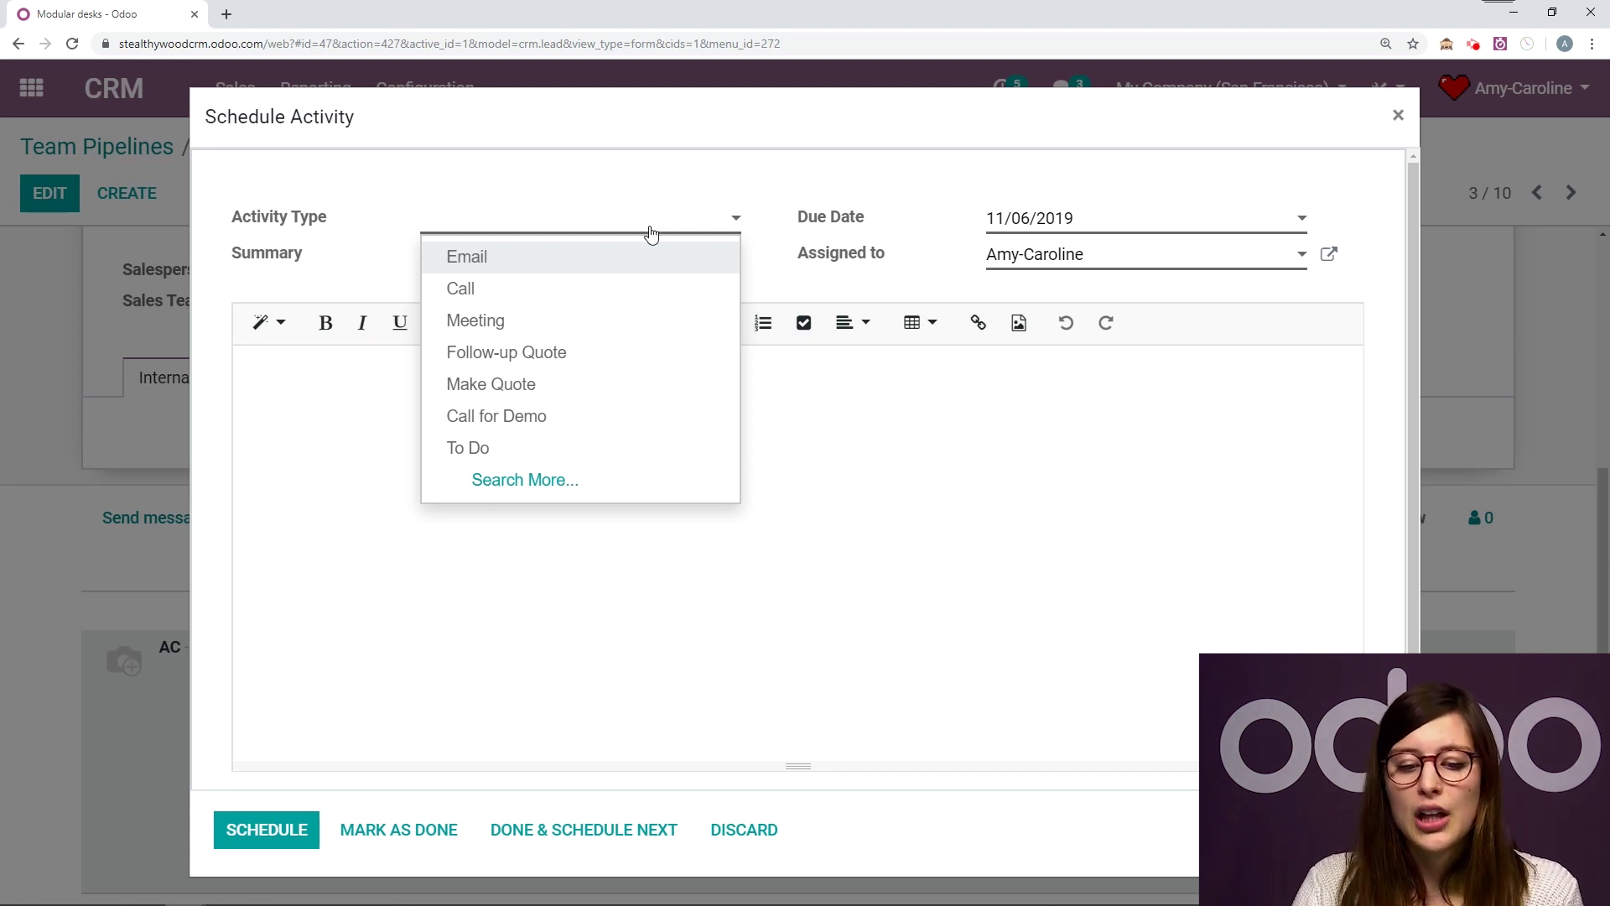
{"action": "left_click", "coordinate": [510, 286]}
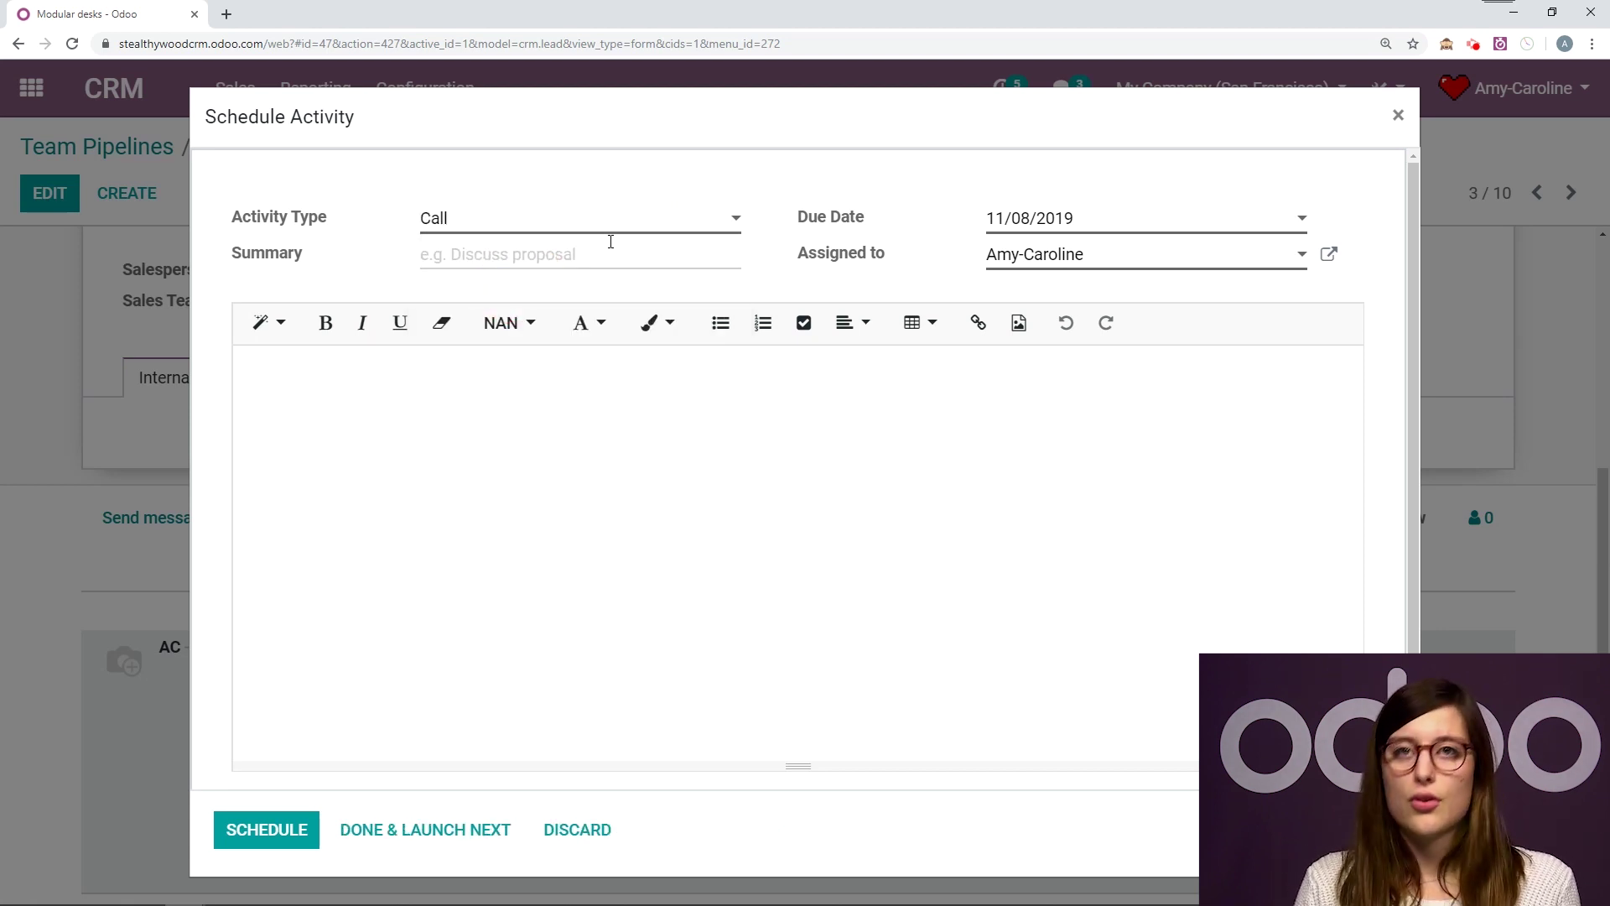
Step: Review the note, assignee and due date, then discard the activity unscheduled
{"action": "left_click", "coordinate": [768, 532]}
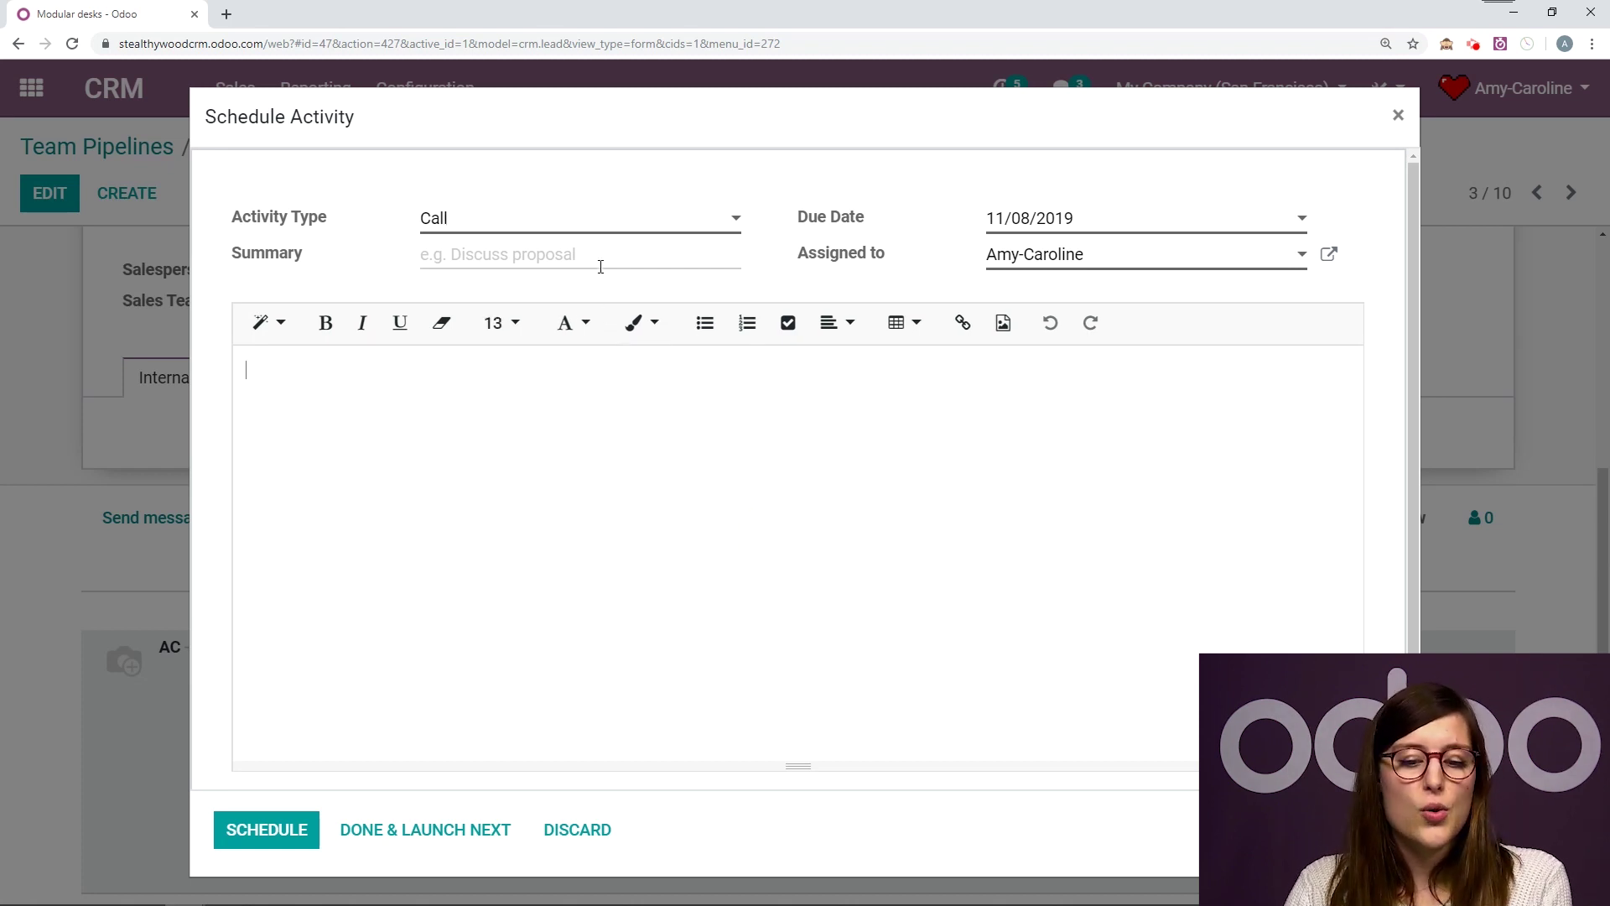
{"action": "left_click", "coordinate": [1141, 255]}
{"action": "left_click", "coordinate": [1035, 336]}
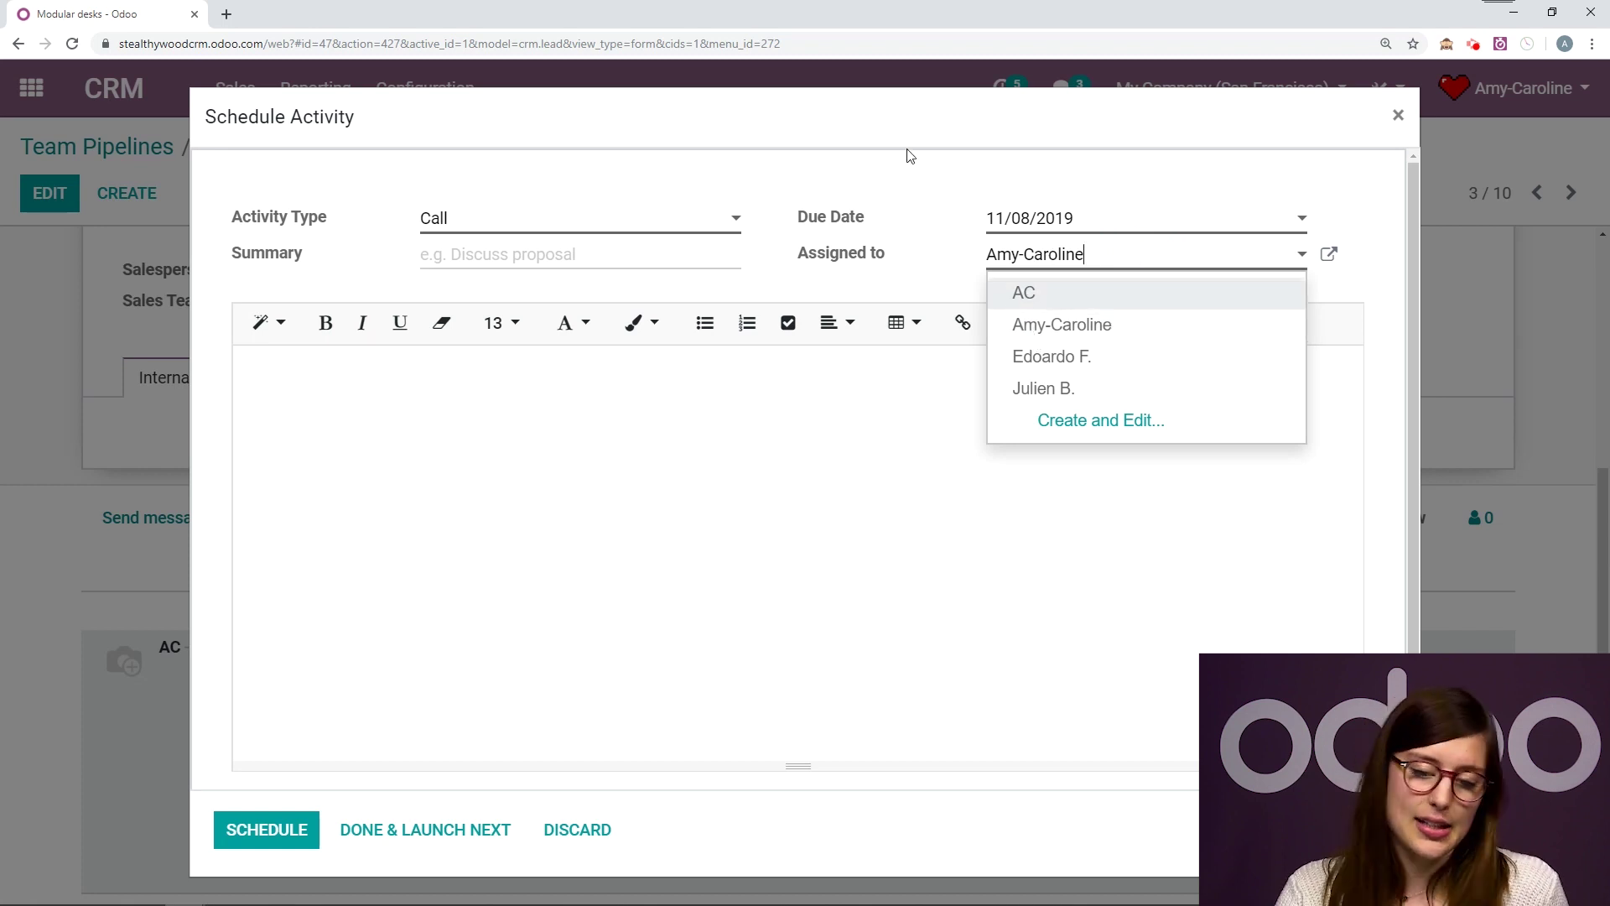
{"action": "left_click", "coordinate": [1099, 217]}
{"action": "left_click", "coordinate": [526, 428]}
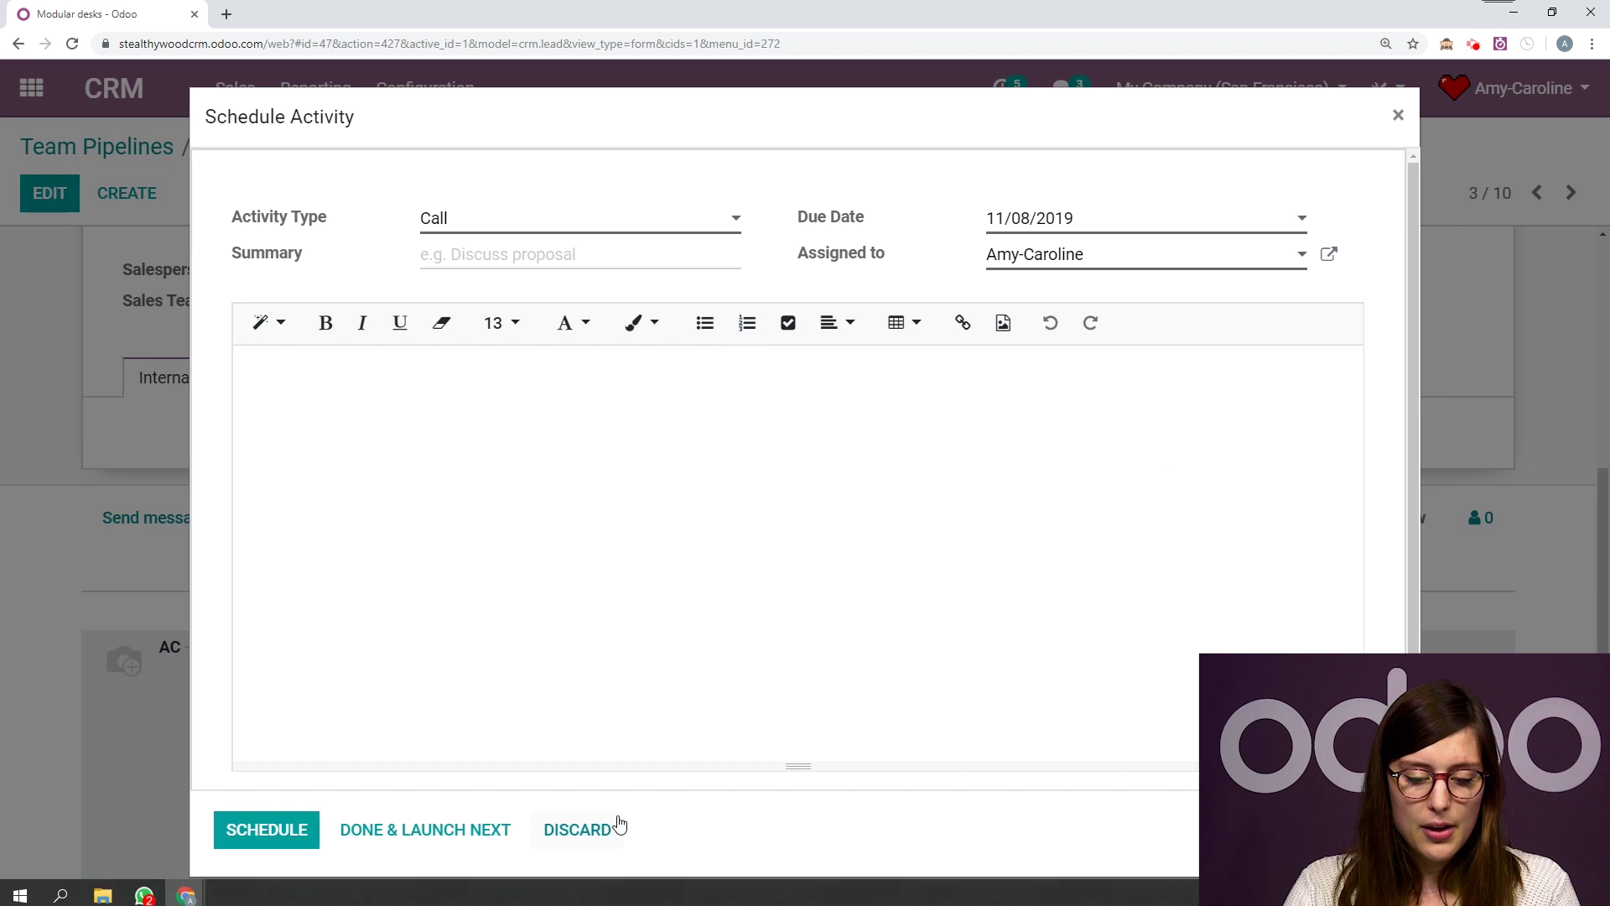
{"action": "left_click", "coordinate": [579, 830]}
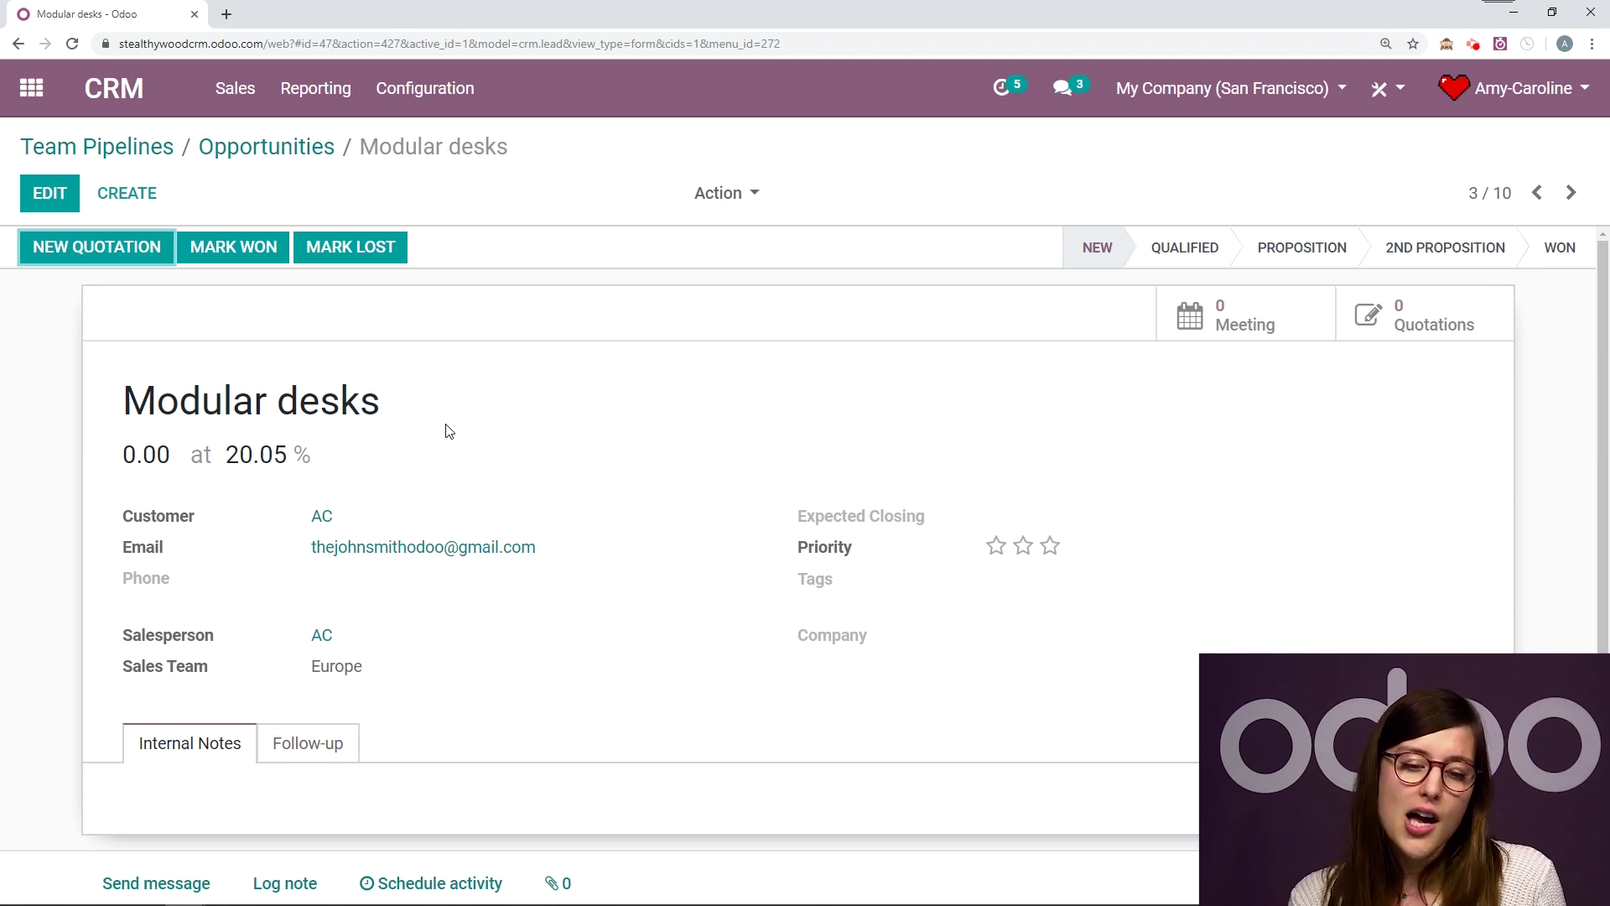
Step: Open the Make Quote activity type from Configuration > Activity Types in edit mode
{"action": "left_click", "coordinate": [431, 105]}
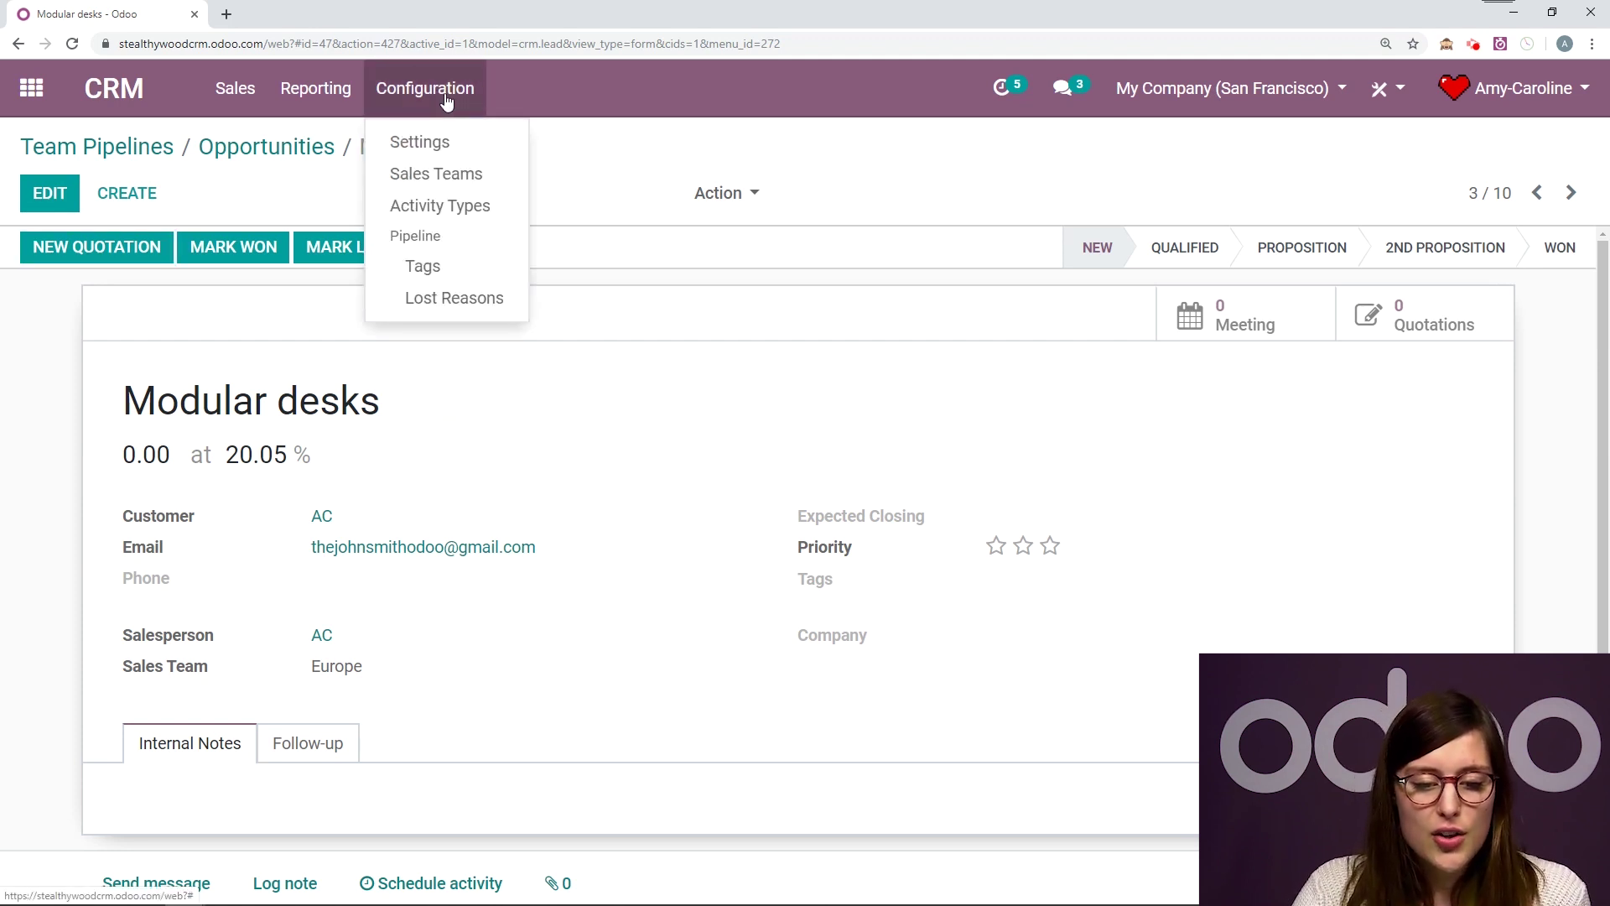
{"action": "left_click", "coordinate": [436, 206]}
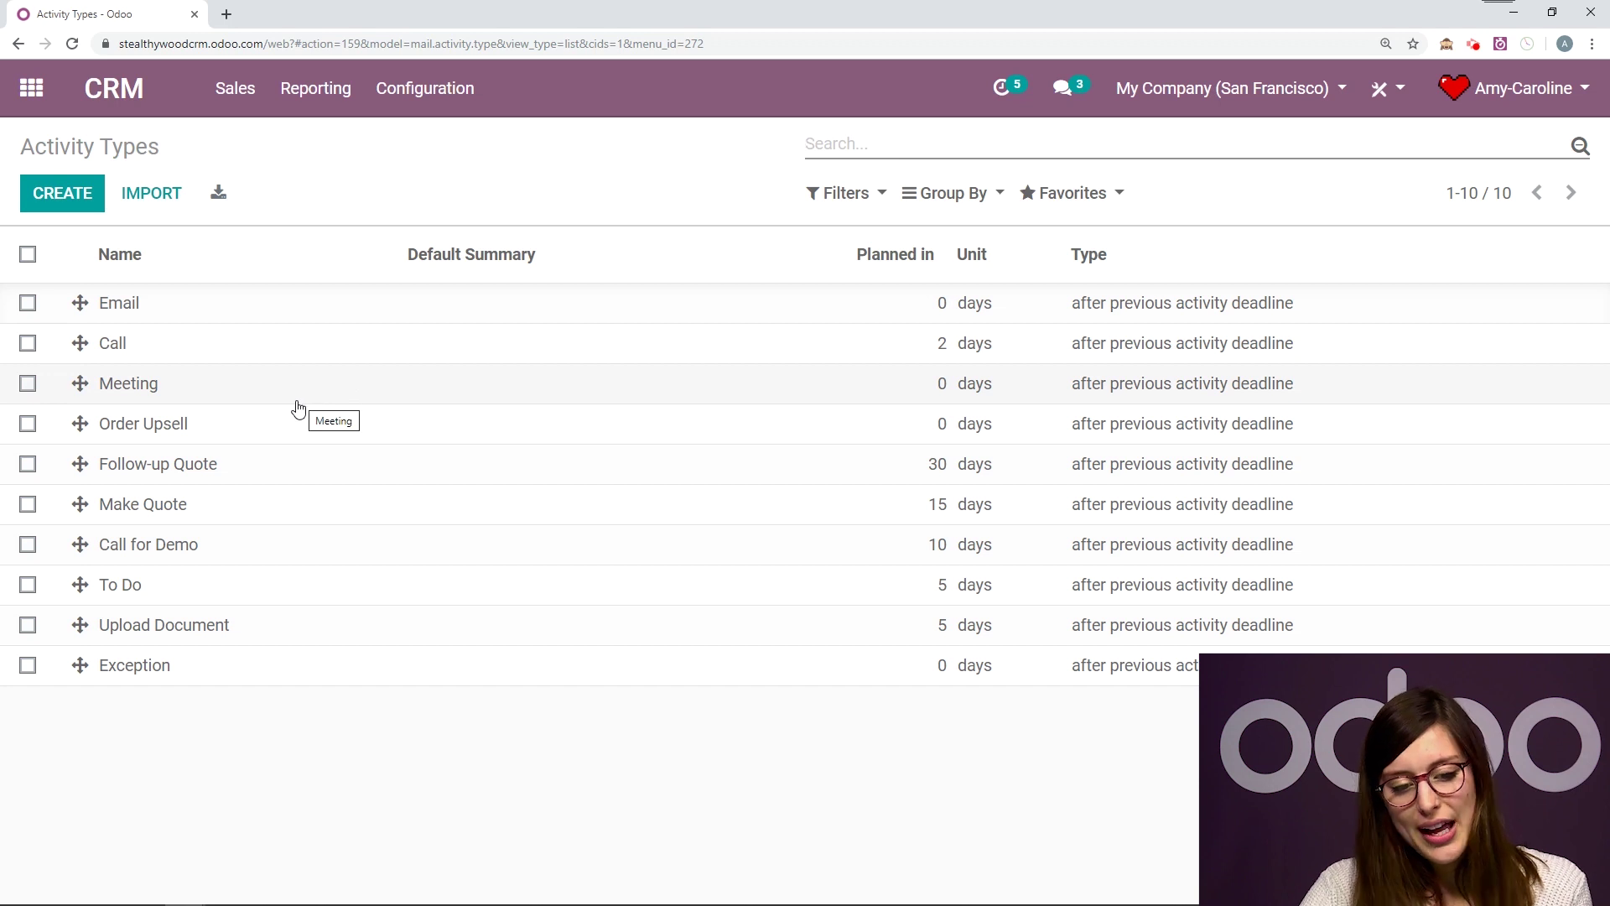
{"action": "left_click", "coordinate": [309, 515]}
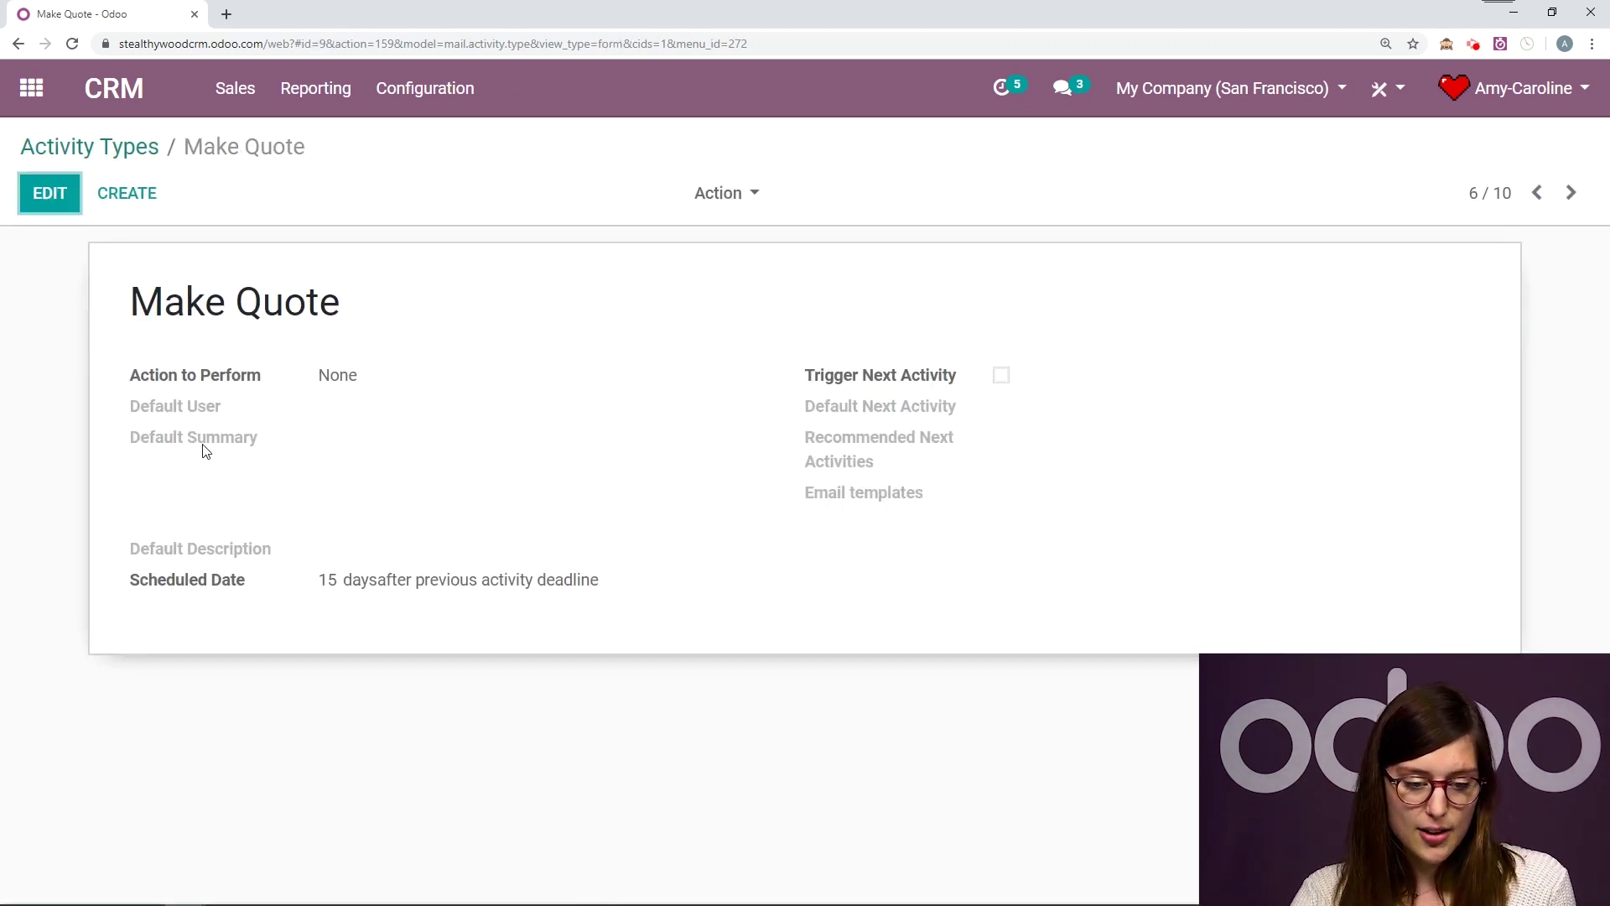
{"action": "left_click", "coordinate": [49, 193]}
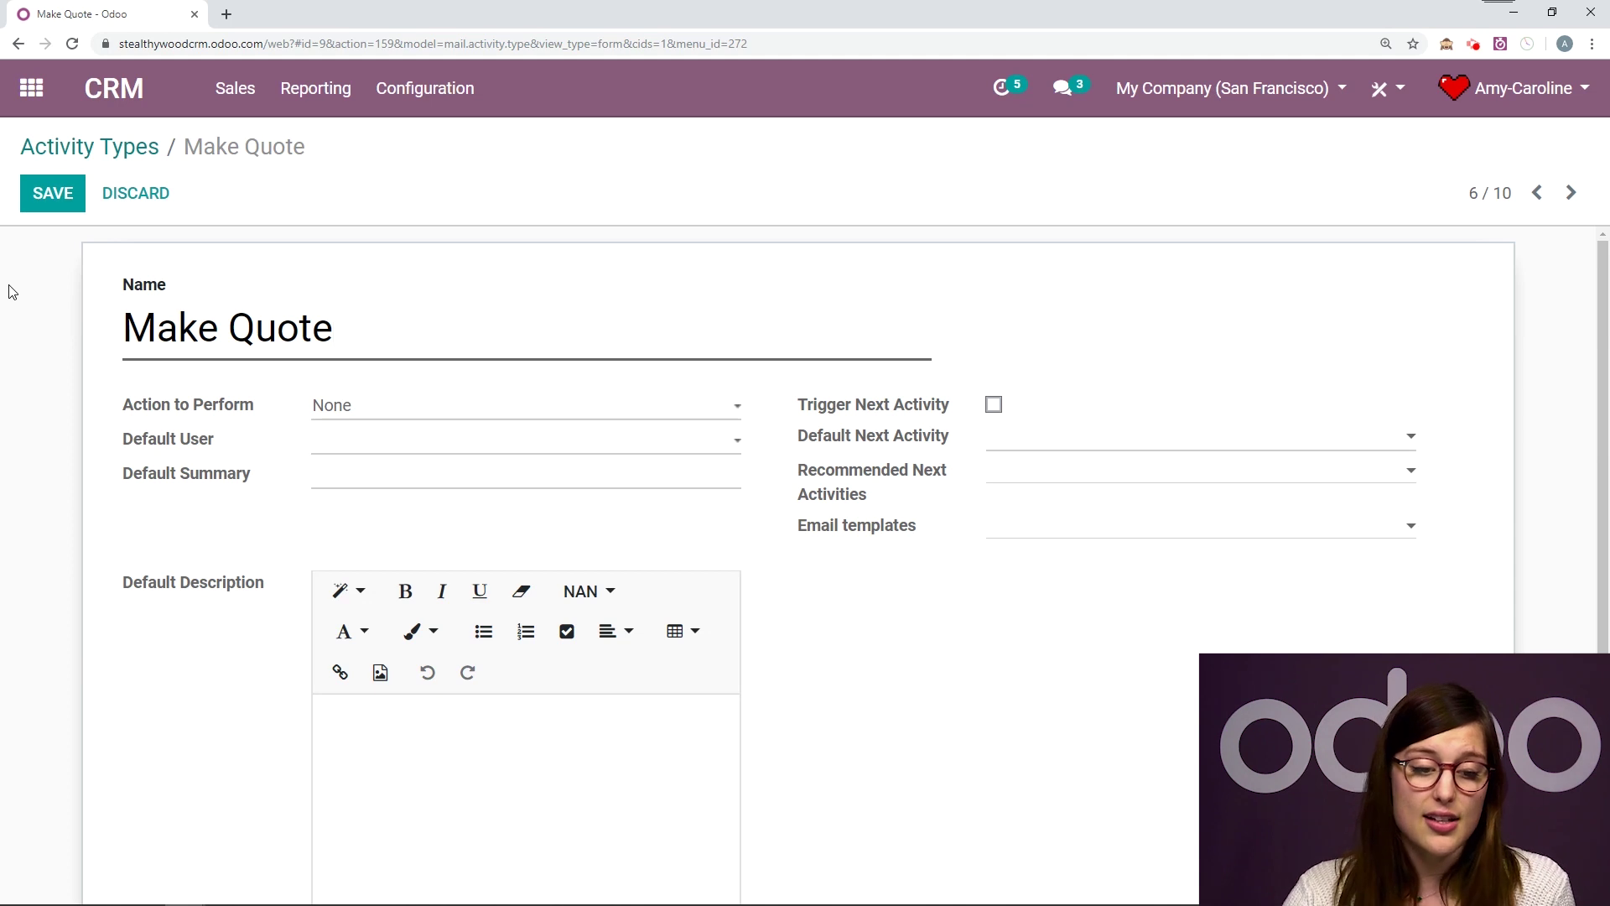
{"action": "left_click", "coordinate": [130, 191]}
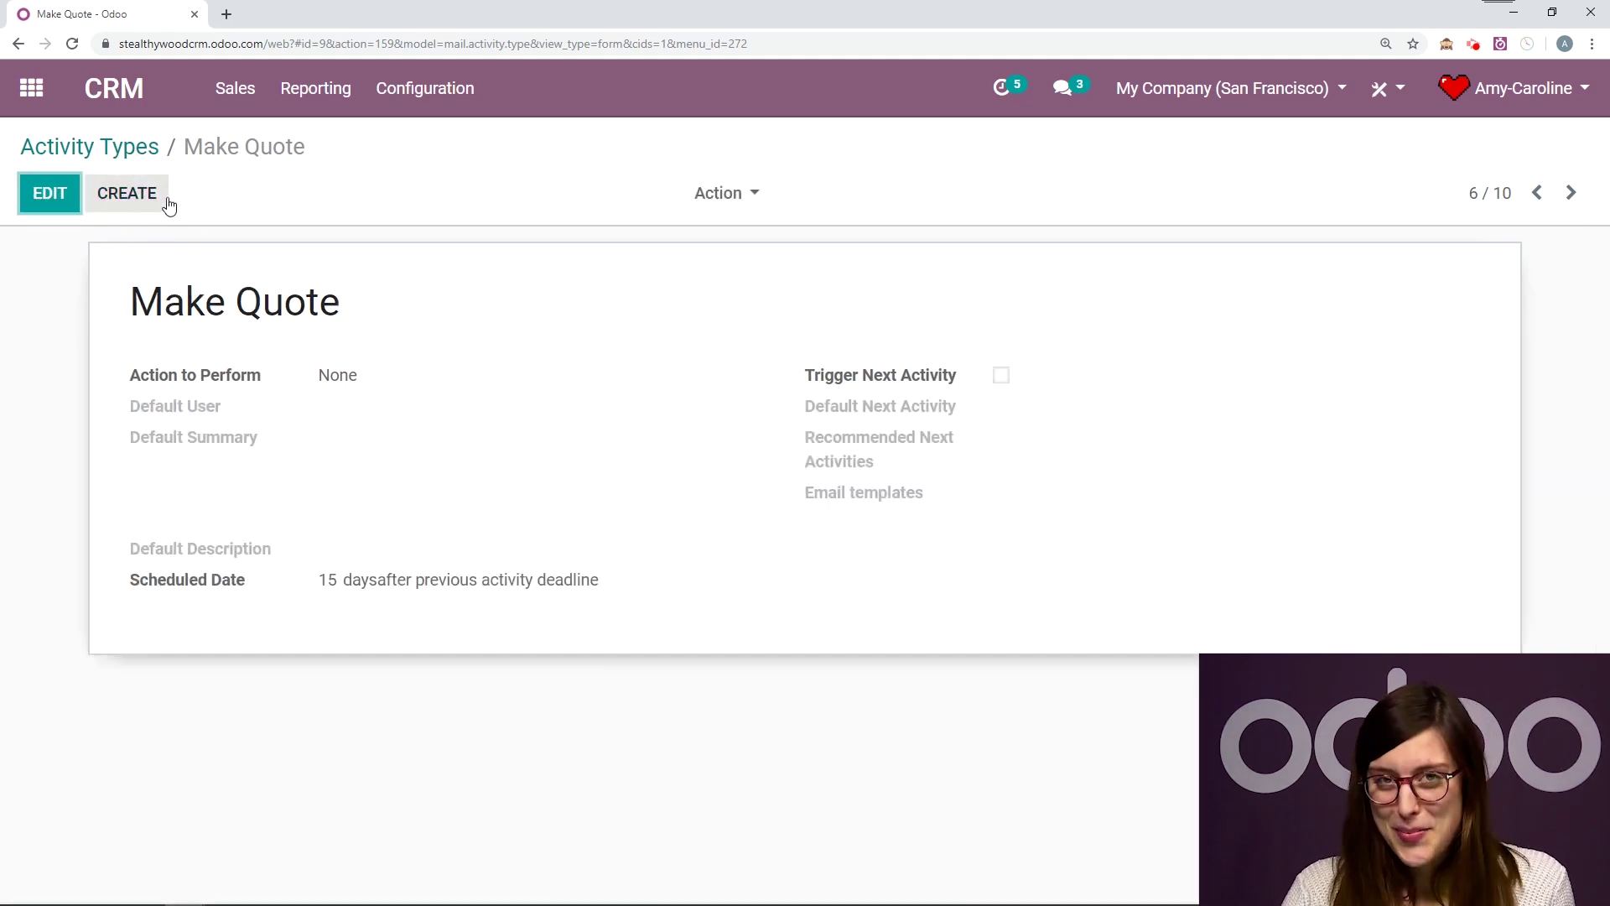
{"action": "left_click", "coordinate": [39, 194]}
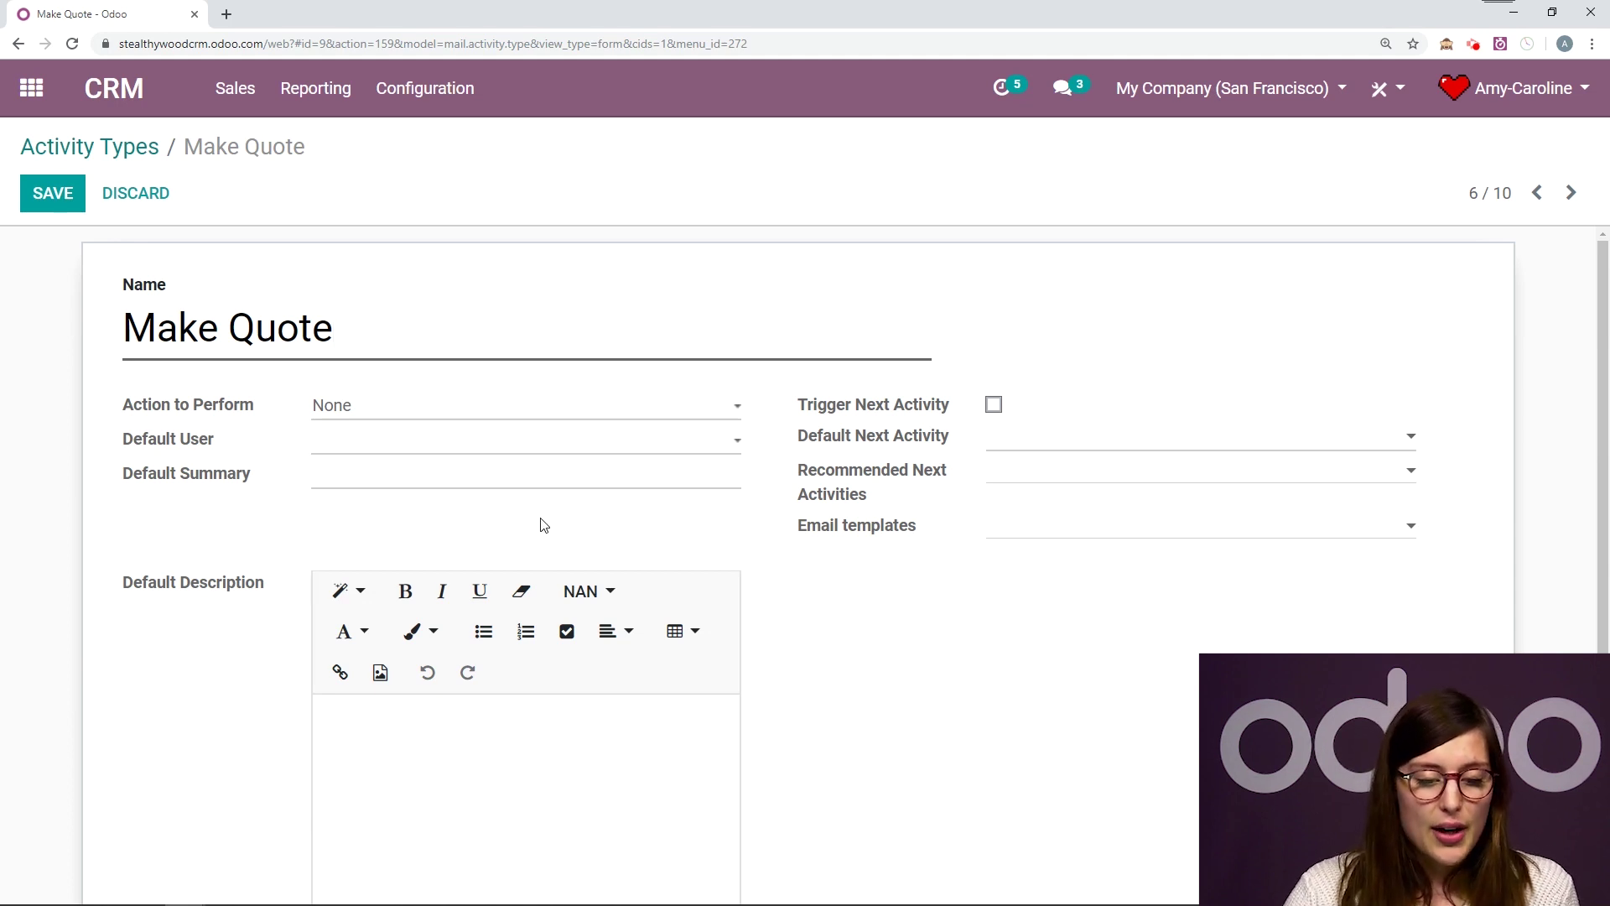
Step: Keep None as the Make Quote action to perform and review the form
{"action": "left_click", "coordinate": [345, 412]}
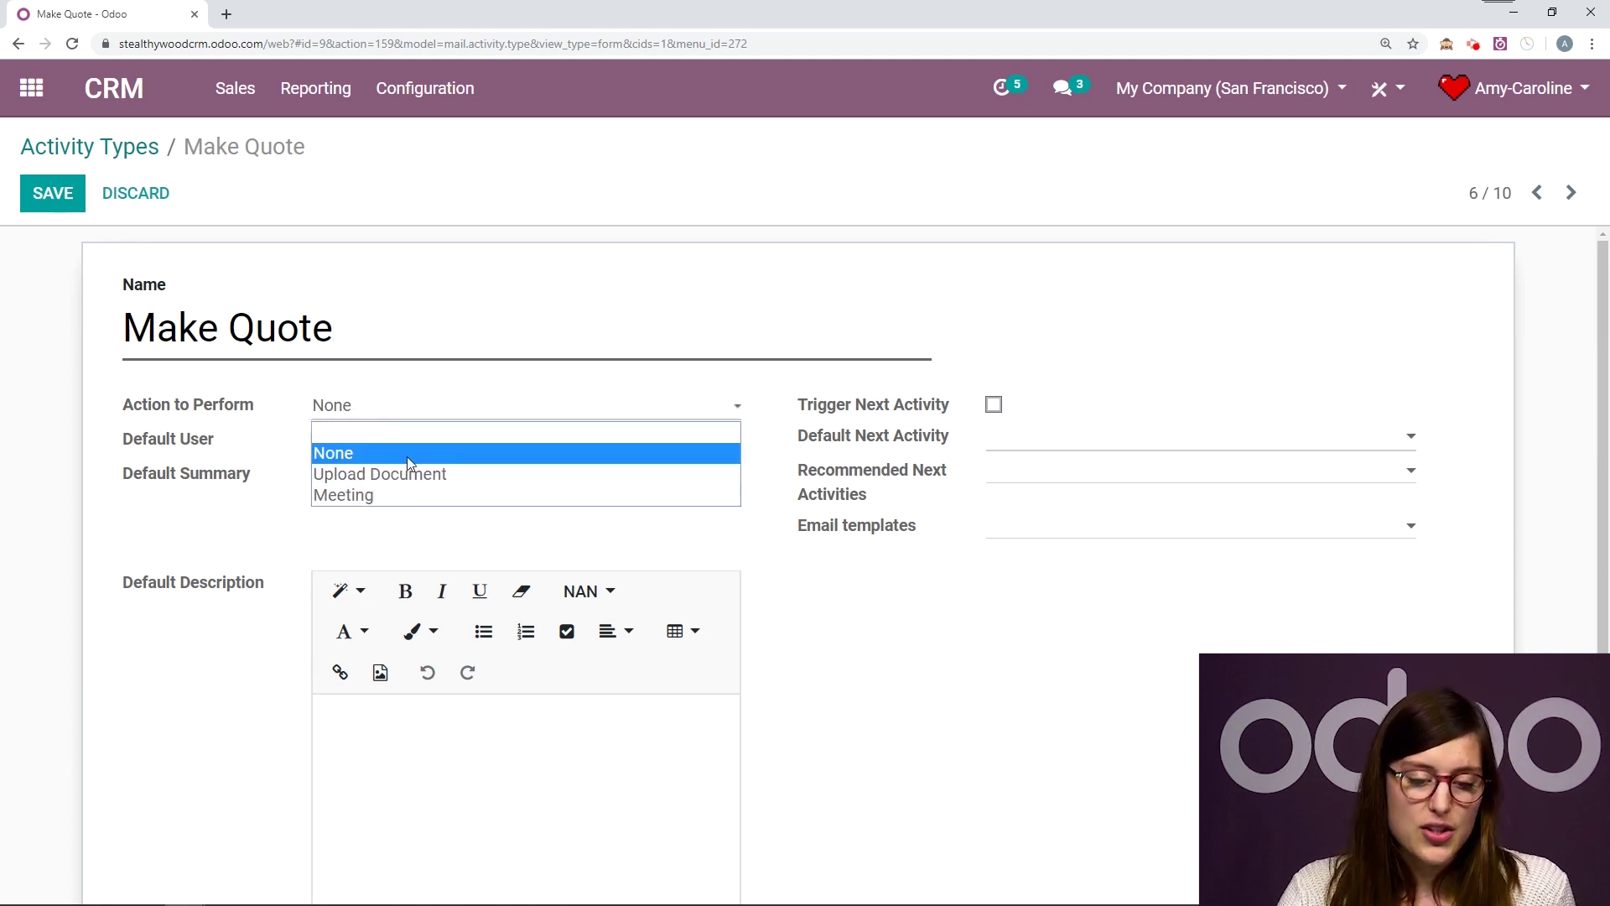
{"action": "left_click", "coordinate": [352, 453]}
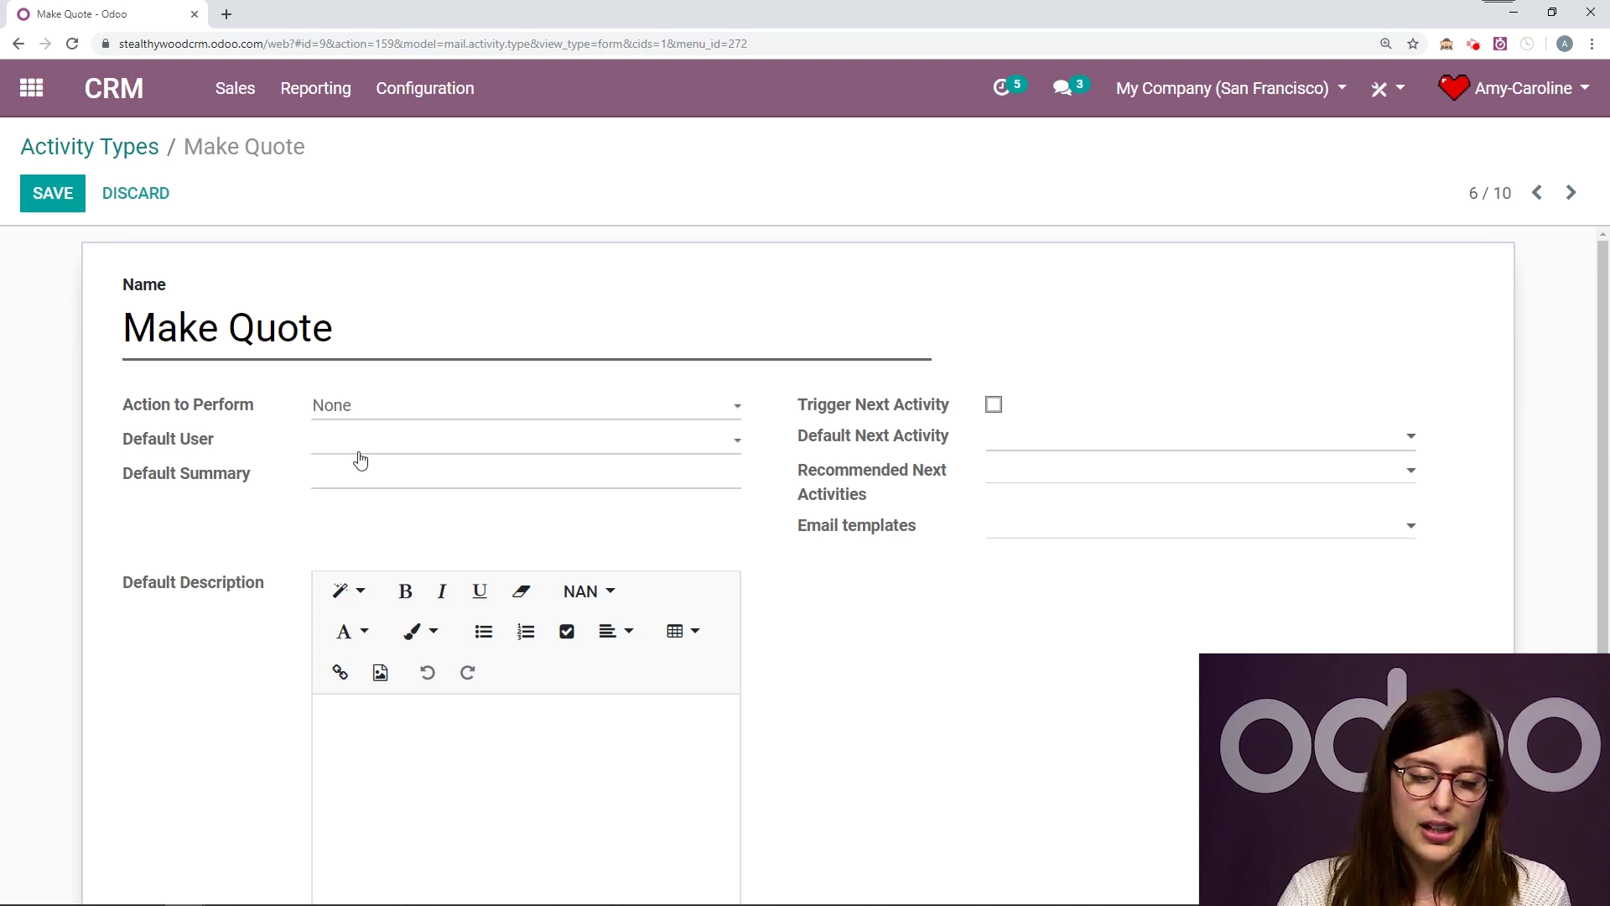
{"action": "scroll", "coordinate": [133, 461], "scroll_direction": "down", "scroll_amount": 1}
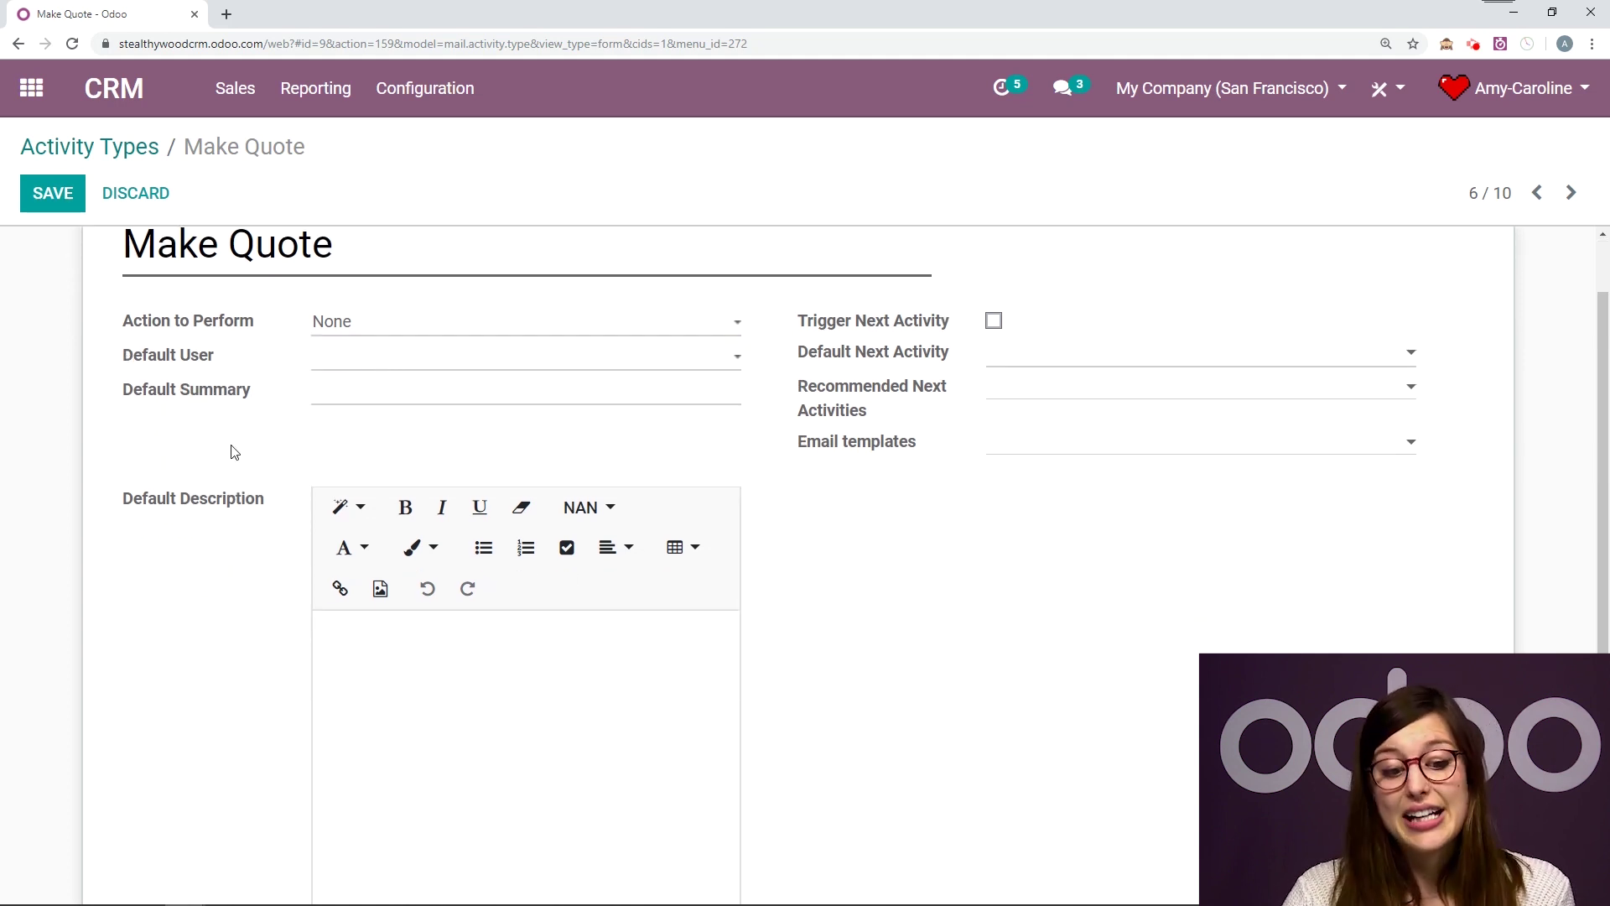
{"action": "scroll", "coordinate": [239, 444], "scroll_direction": "down", "scroll_amount": 1}
{"action": "scroll", "coordinate": [378, 478], "scroll_direction": "down", "scroll_amount": 2}
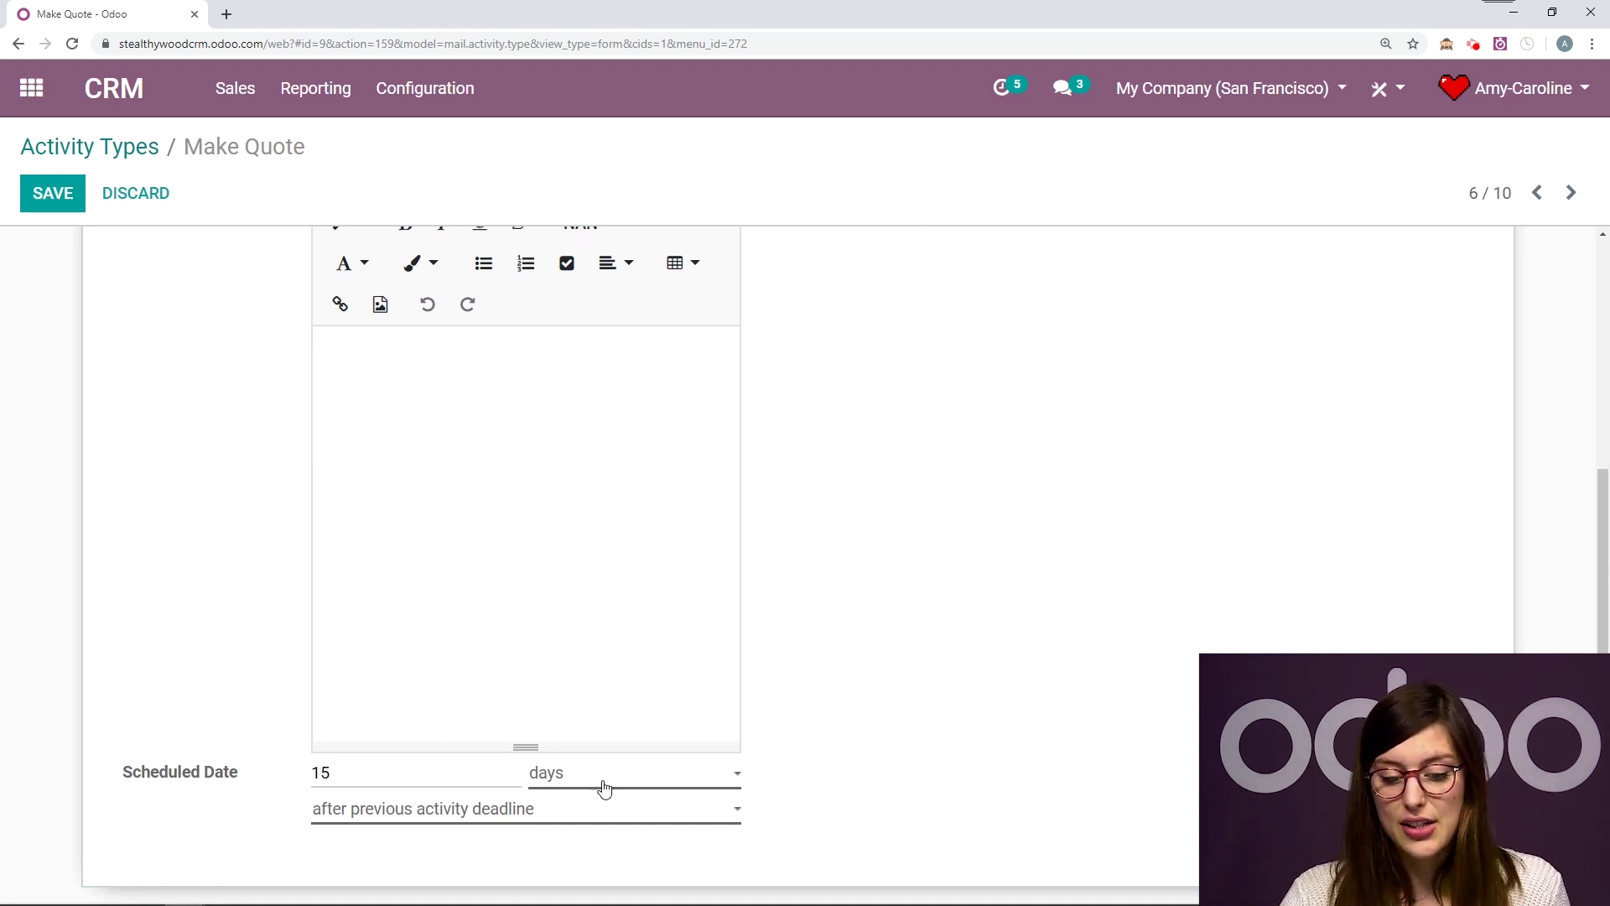
{"action": "scroll", "coordinate": [604, 789], "scroll_direction": "up", "scroll_amount": 3}
{"action": "scroll", "coordinate": [663, 831], "scroll_direction": "down", "scroll_amount": 3}
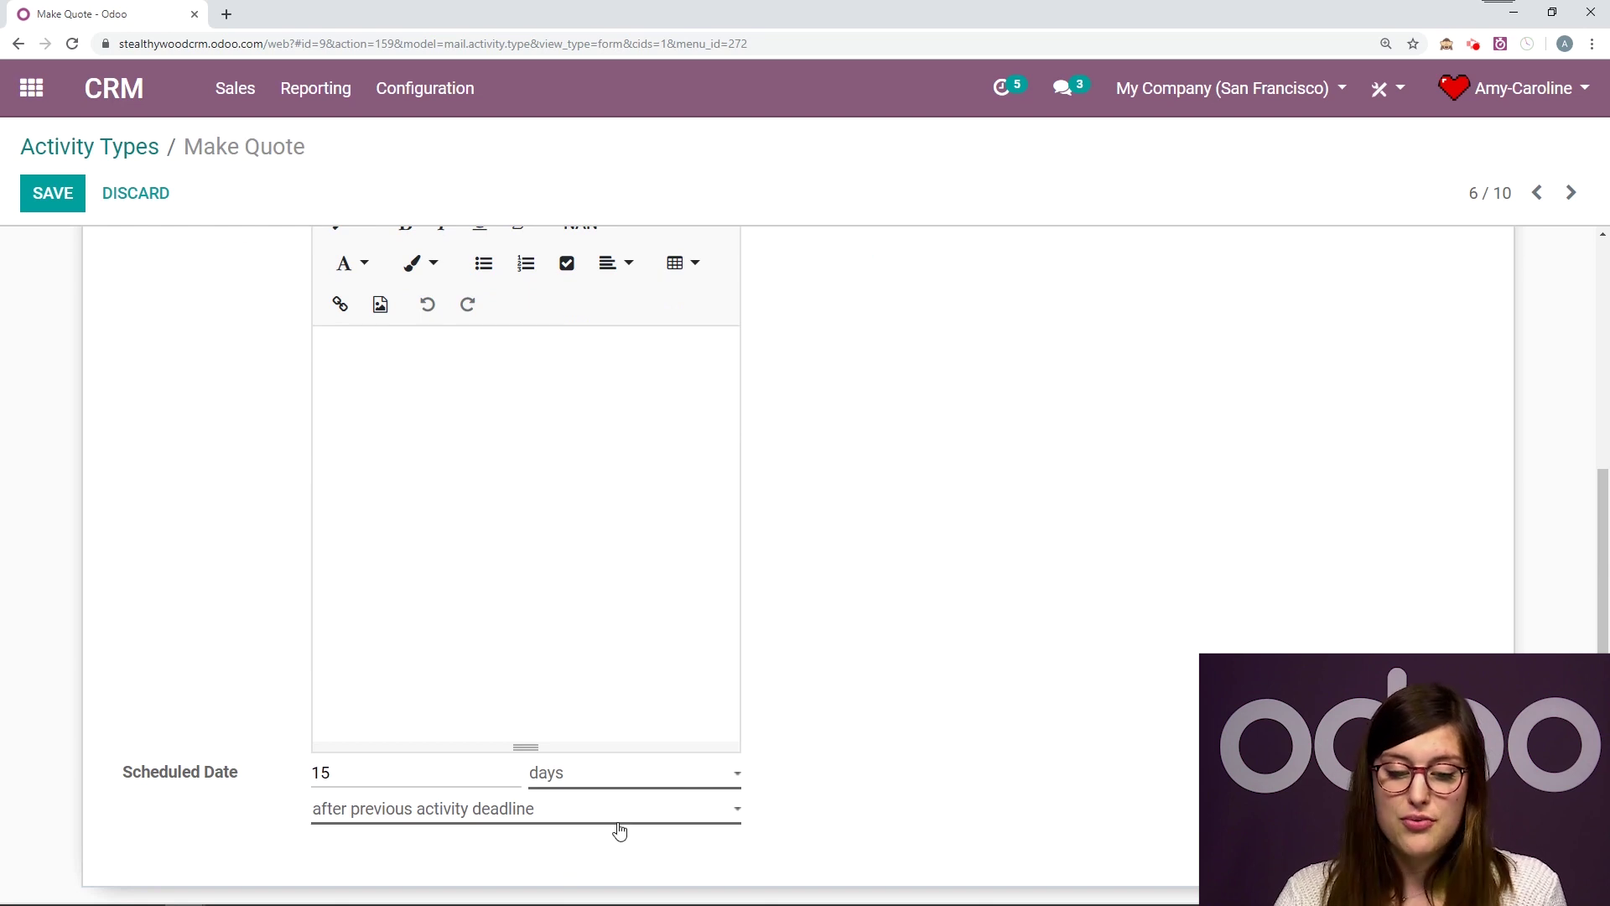
{"action": "scroll", "coordinate": [629, 827], "scroll_direction": "up", "scroll_amount": 4}
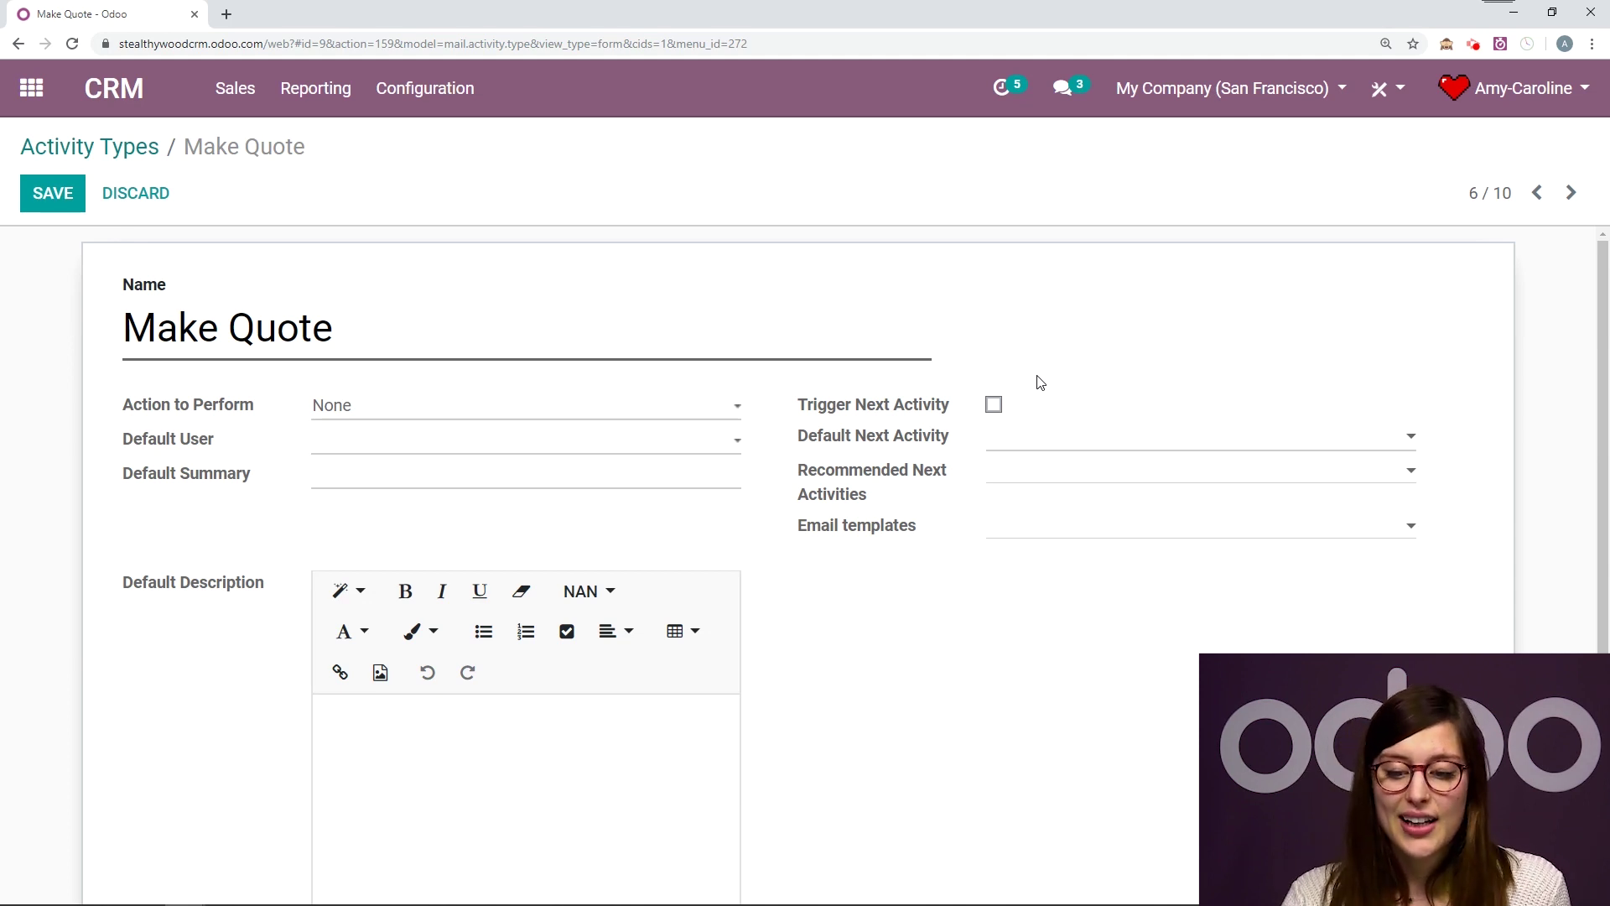
Step: Inspect the next-activity, trigger and email template options, leaving them unchanged
{"action": "left_click_drag", "start_coordinate": [808, 436], "coordinate": [923, 437]}
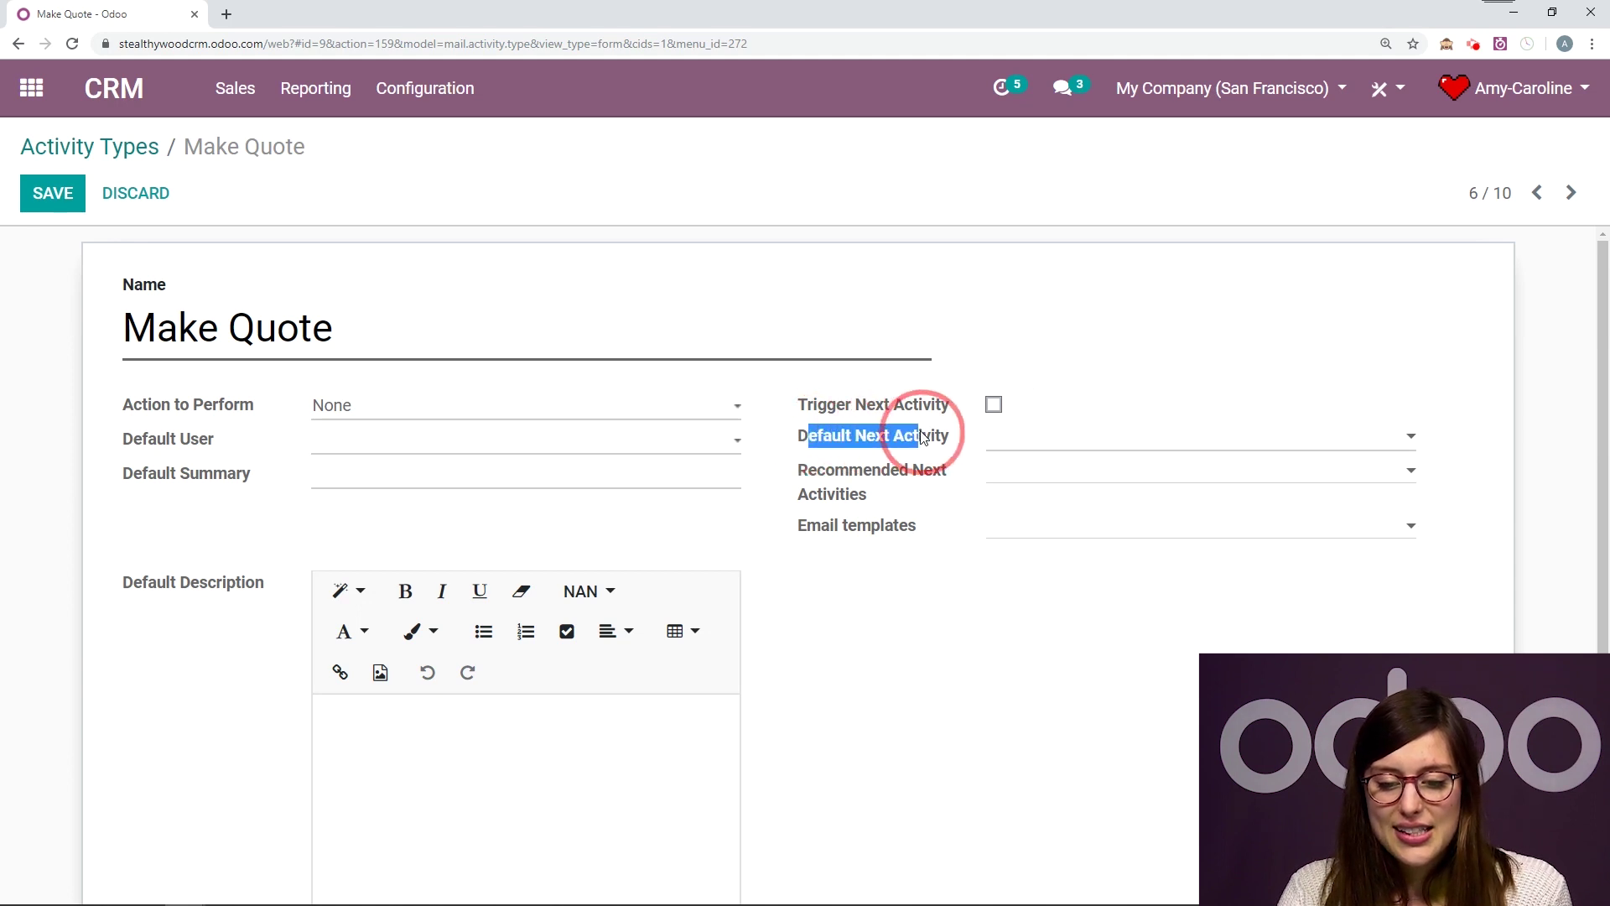
{"action": "left_click", "coordinate": [834, 437]}
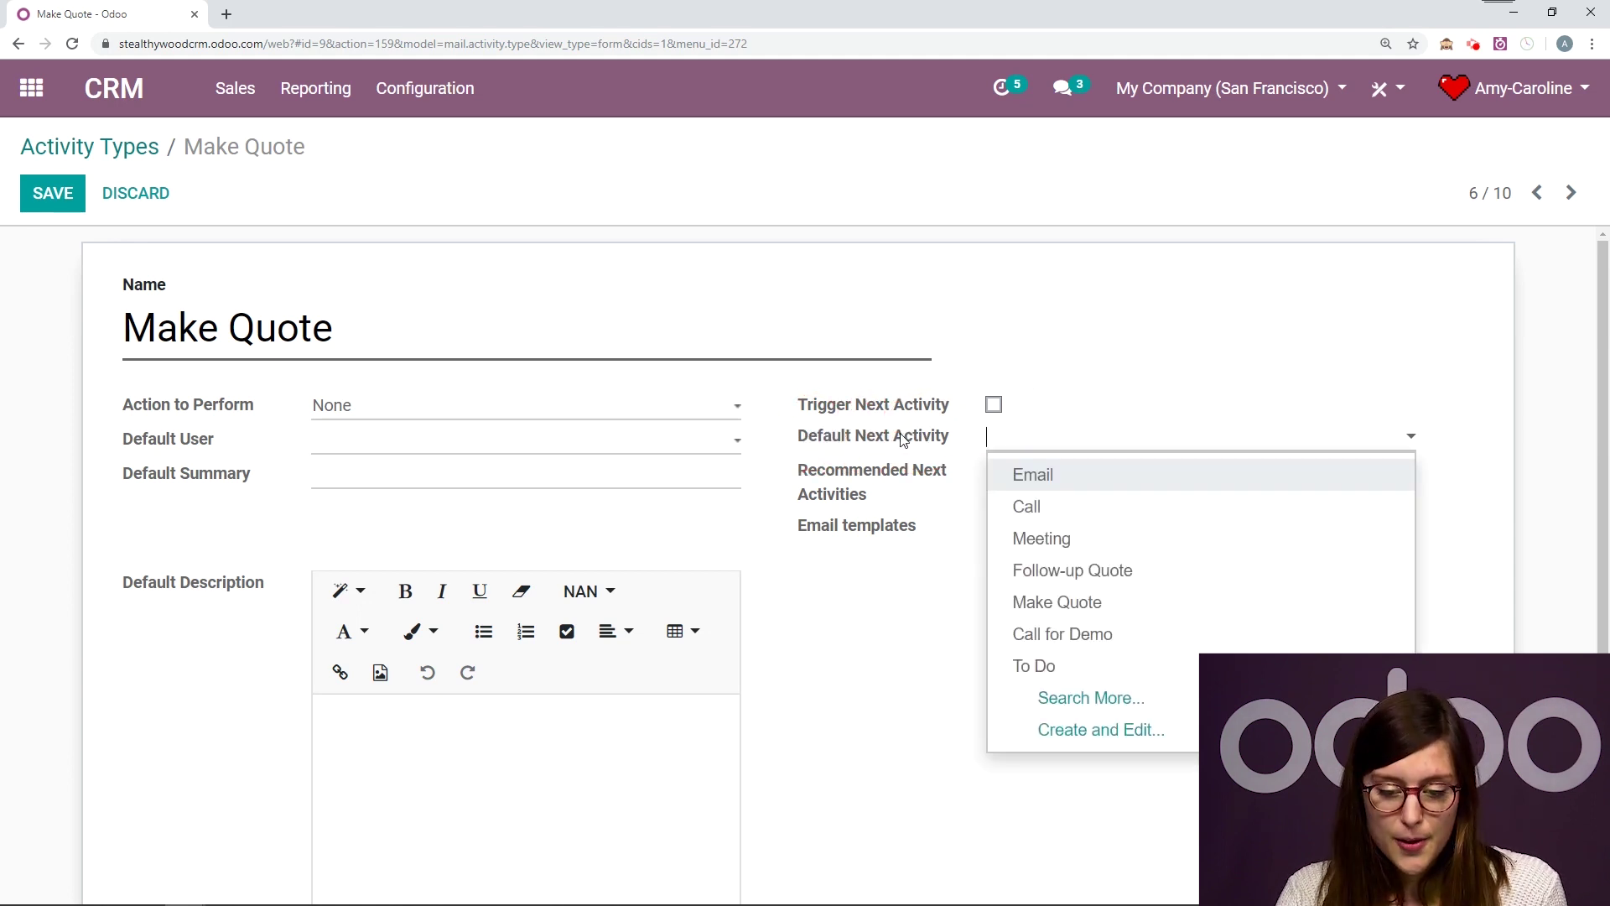
{"action": "left_click", "coordinate": [1336, 363]}
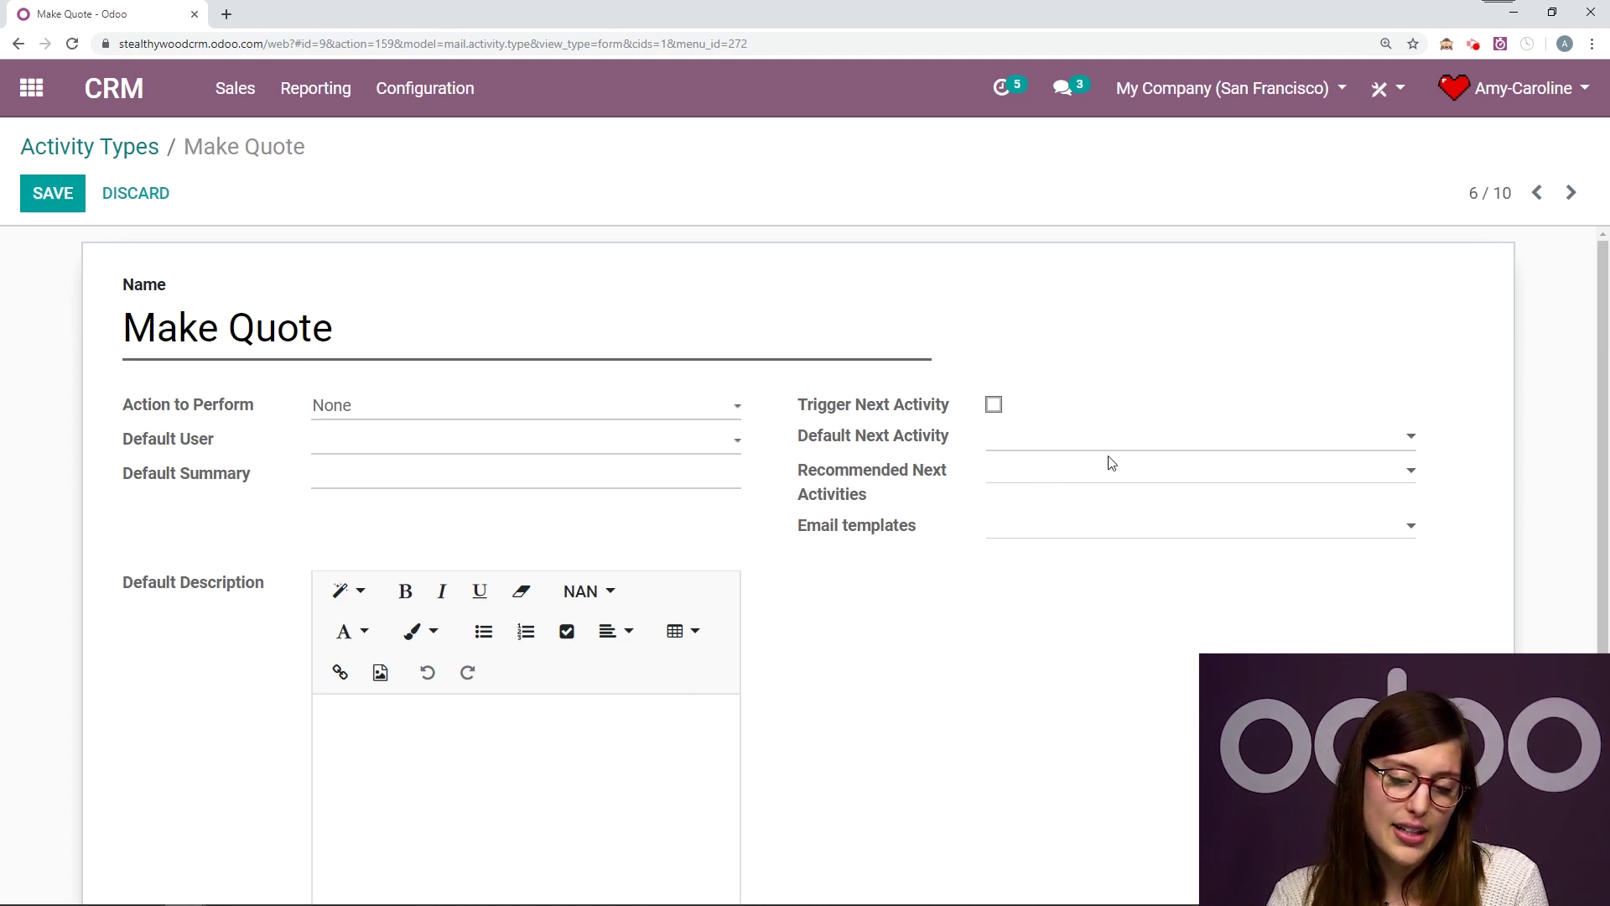
{"action": "left_click", "coordinate": [995, 406]}
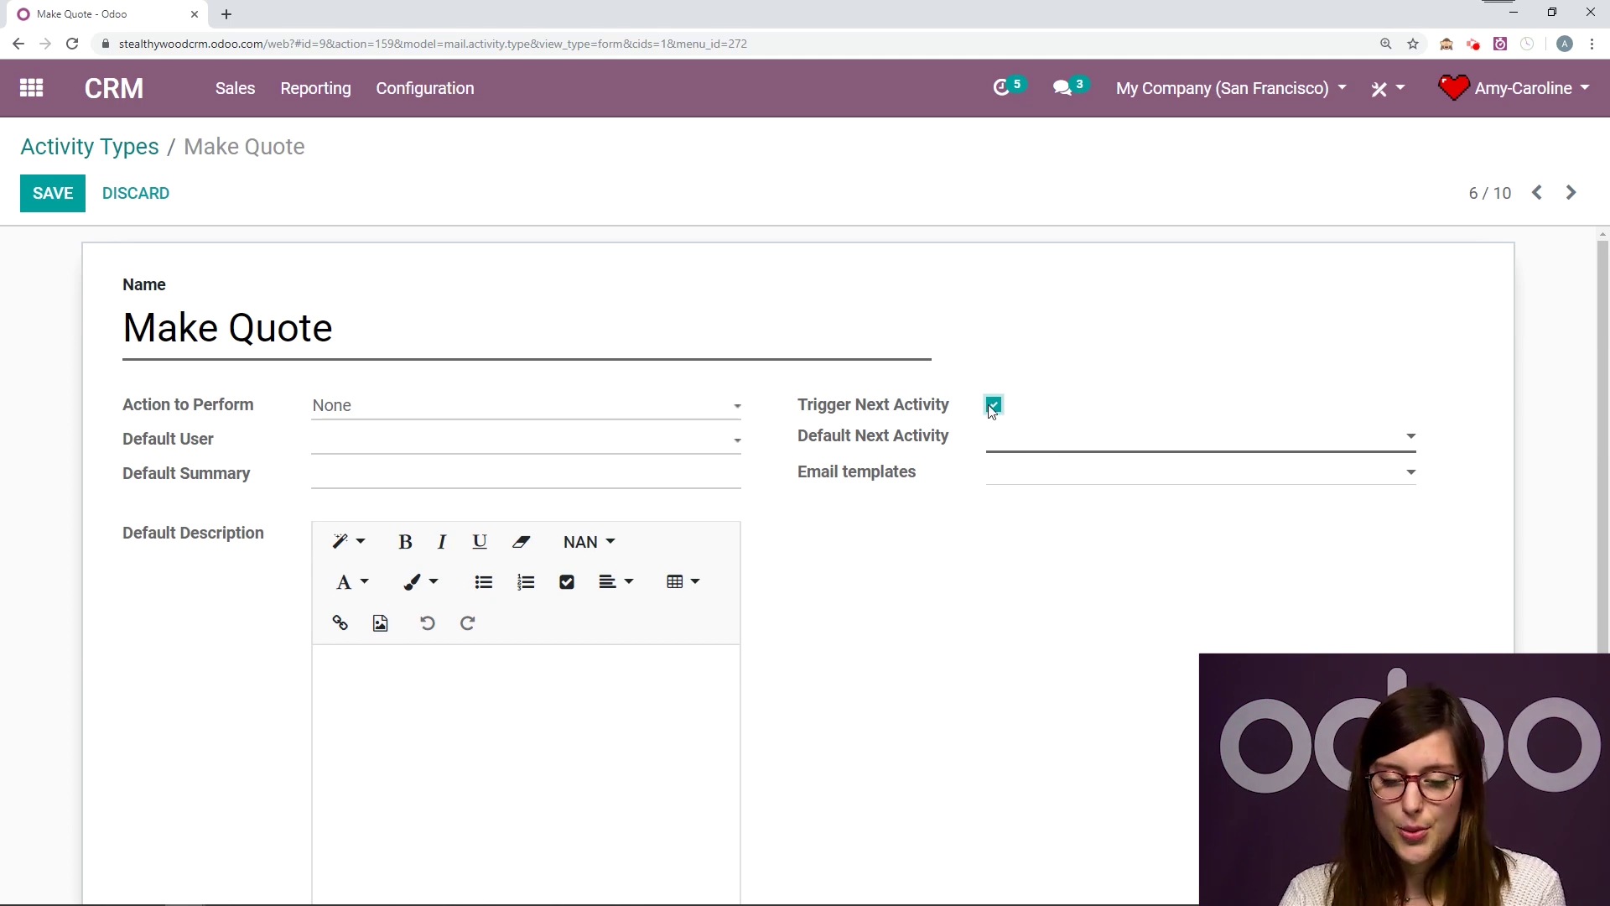
{"action": "left_click", "coordinate": [993, 406]}
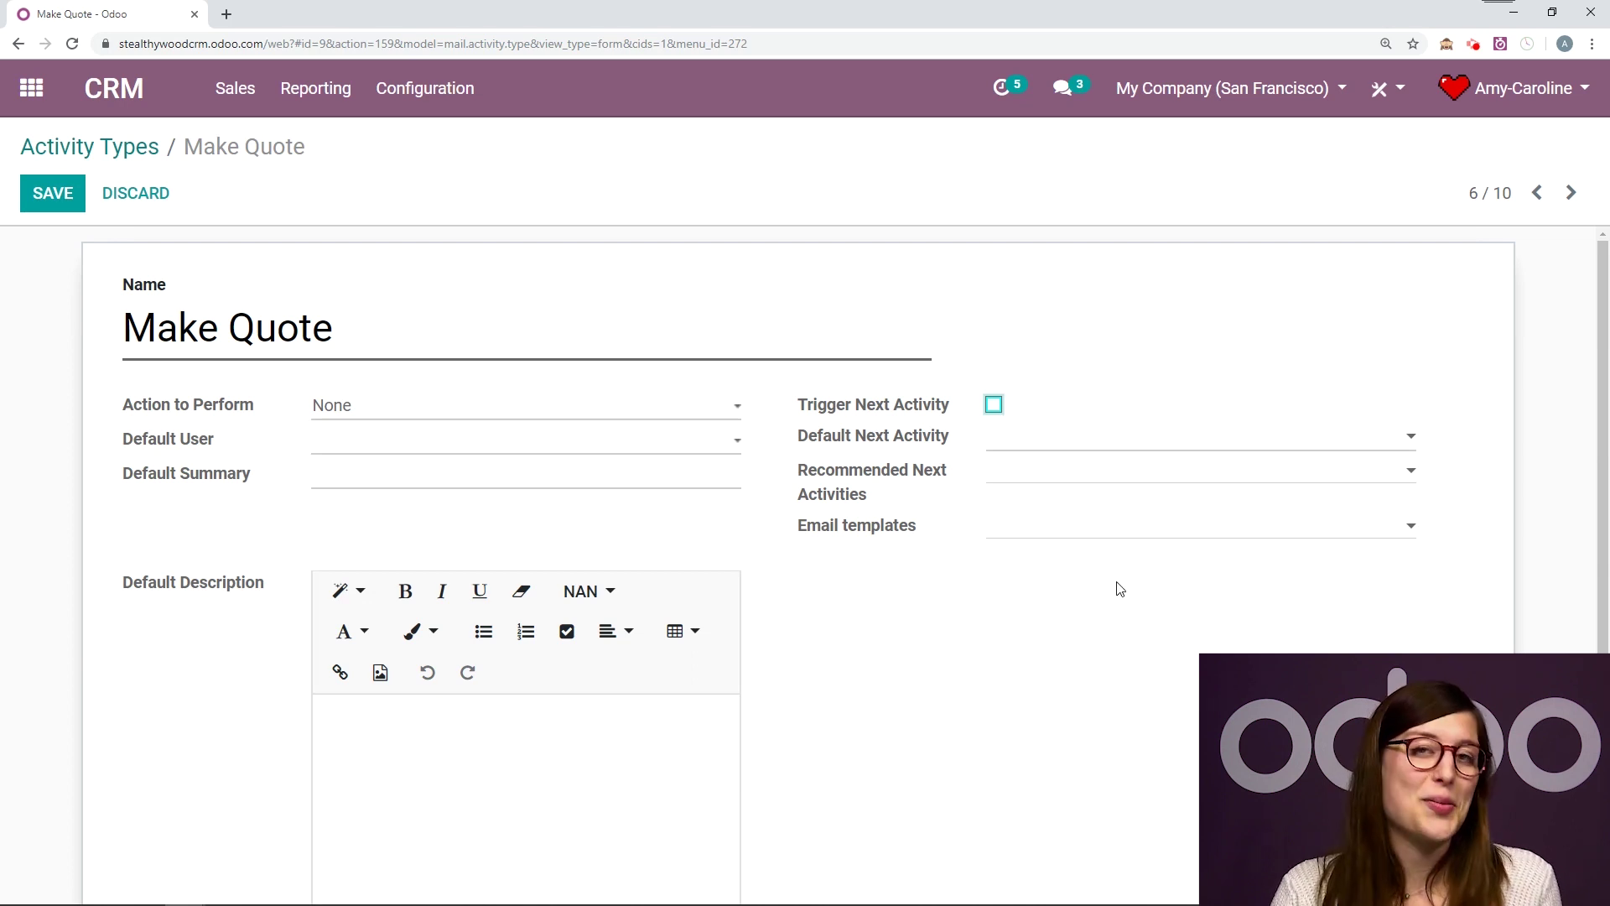
{"action": "left_click", "coordinate": [1090, 537]}
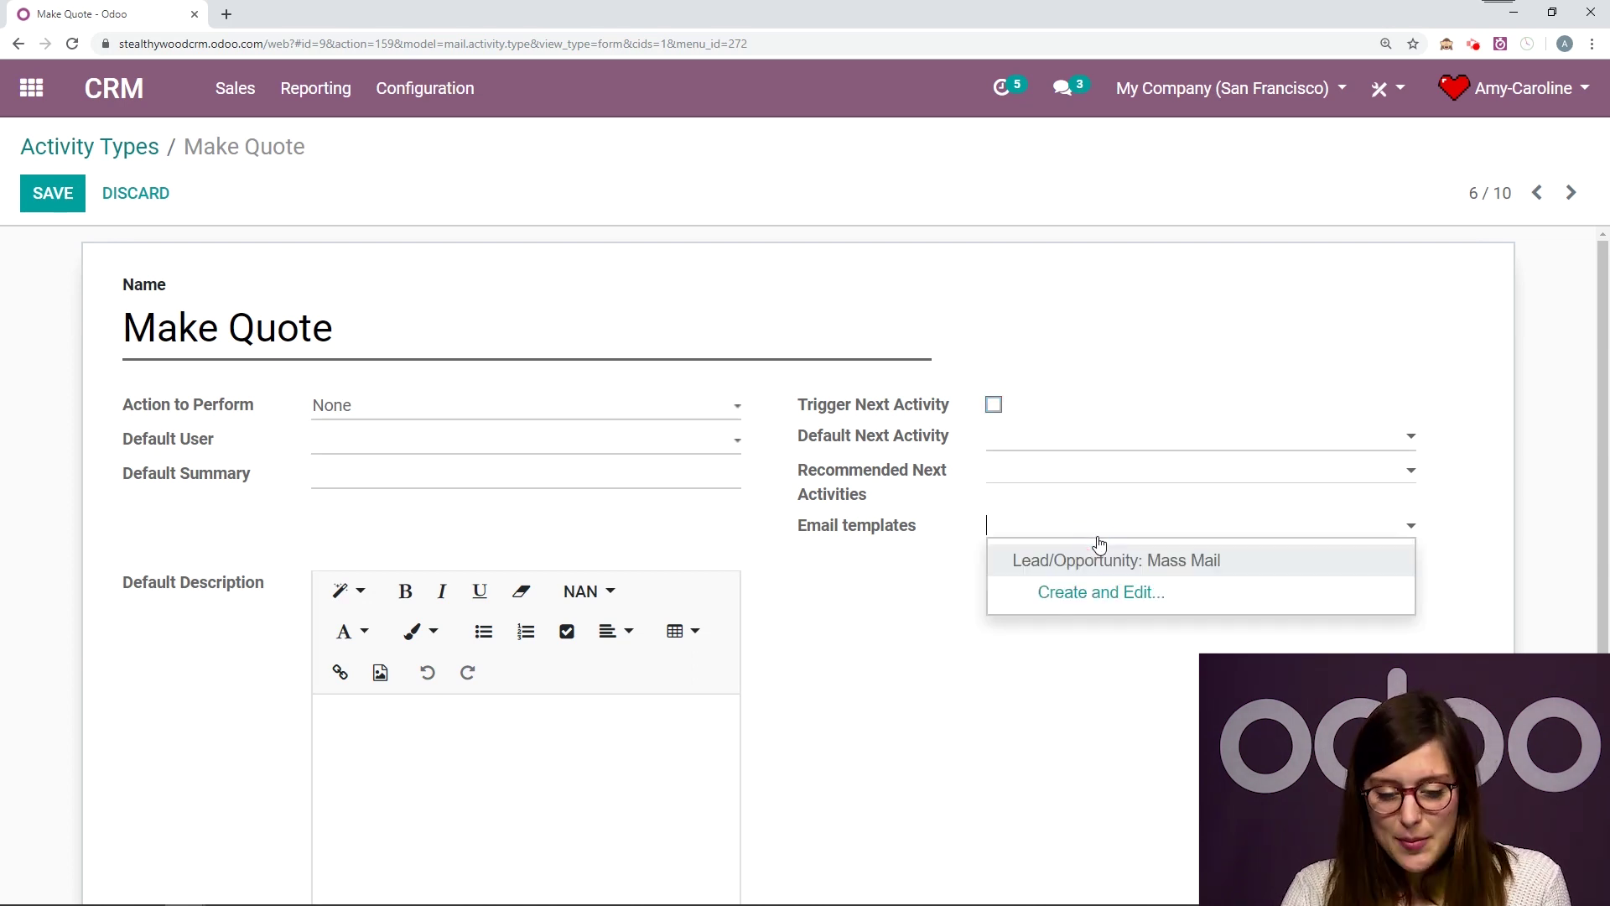
{"action": "left_click", "coordinate": [885, 601]}
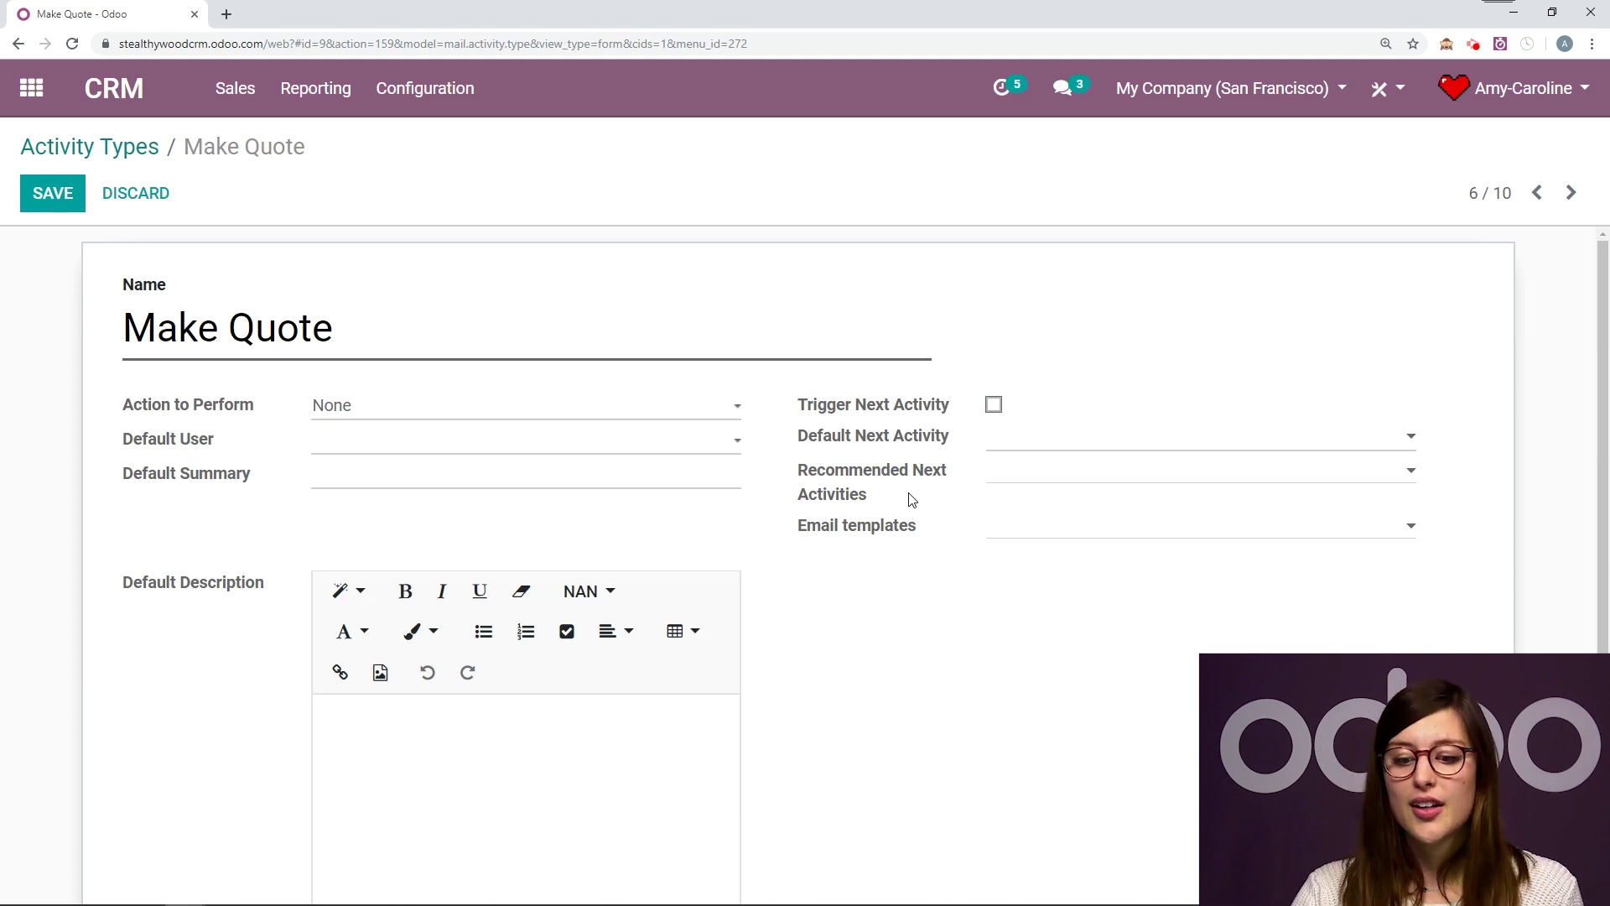
Step: Turn on Trigger Next Activity with Follow-up Quote as default next activity and save
{"action": "left_click", "coordinate": [993, 473]}
{"action": "left_click", "coordinate": [1066, 419]}
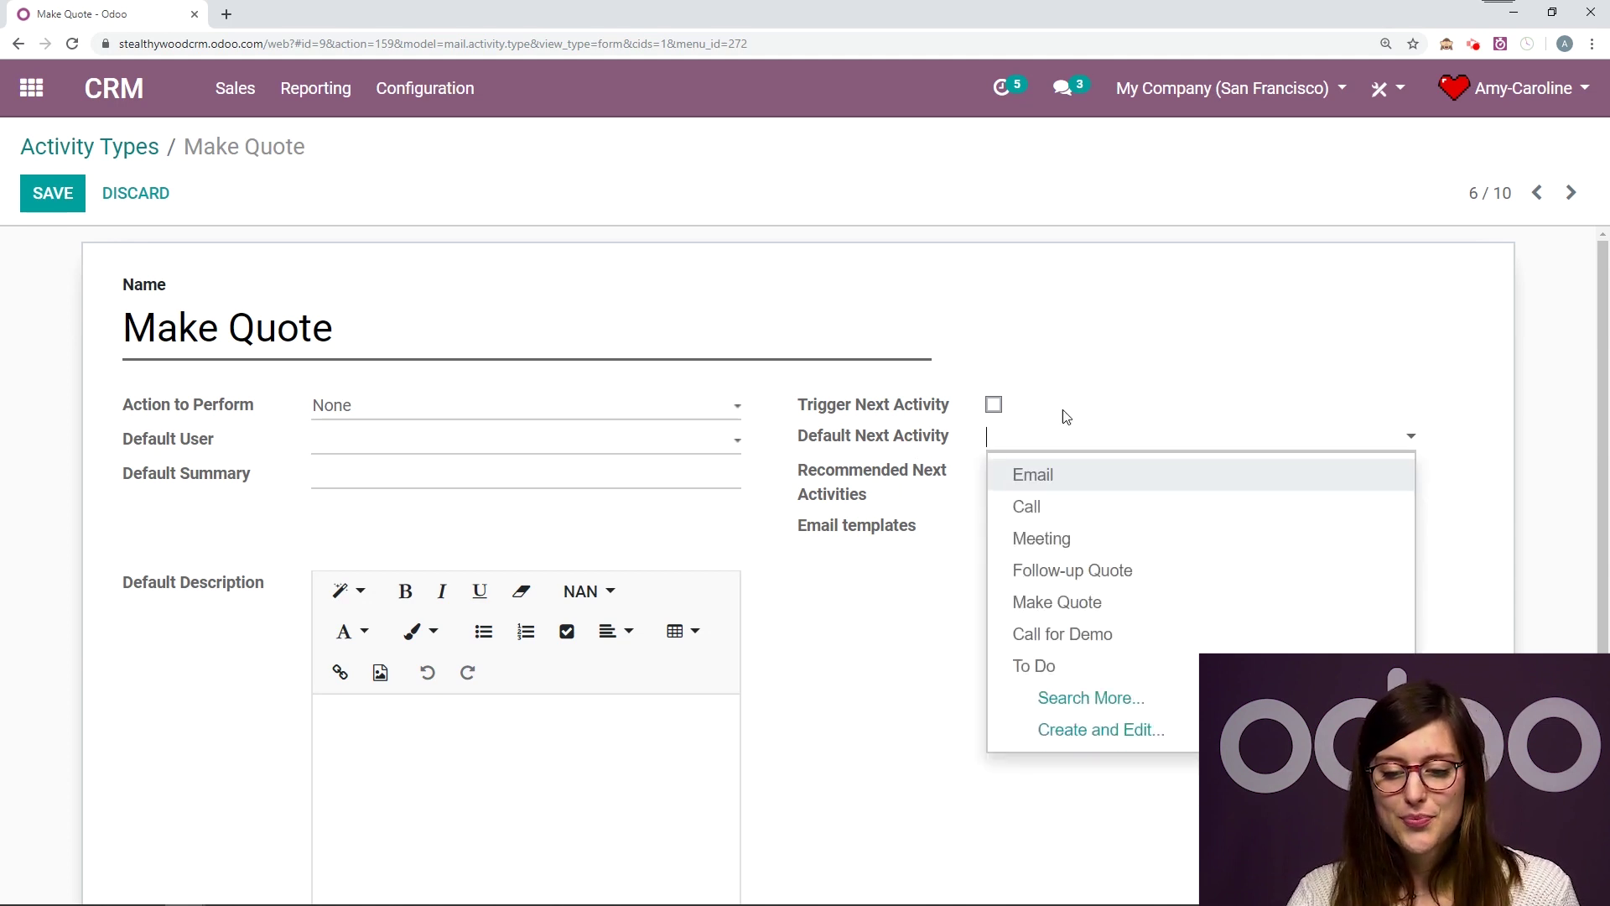
{"action": "left_click", "coordinate": [996, 406]}
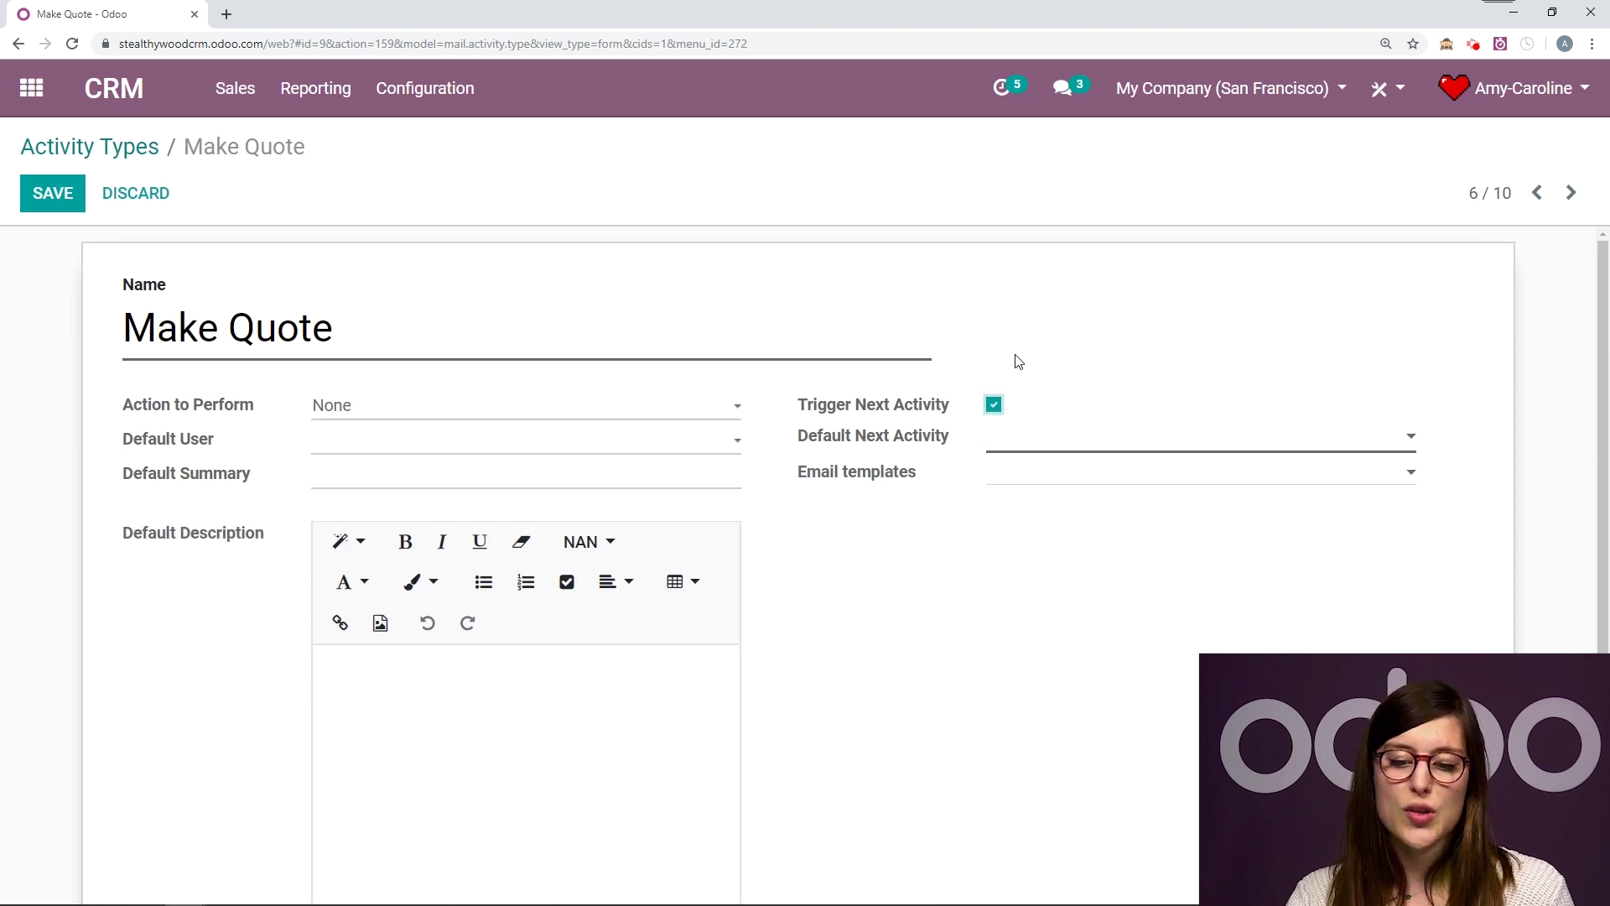
{"action": "left_click", "coordinate": [1041, 442]}
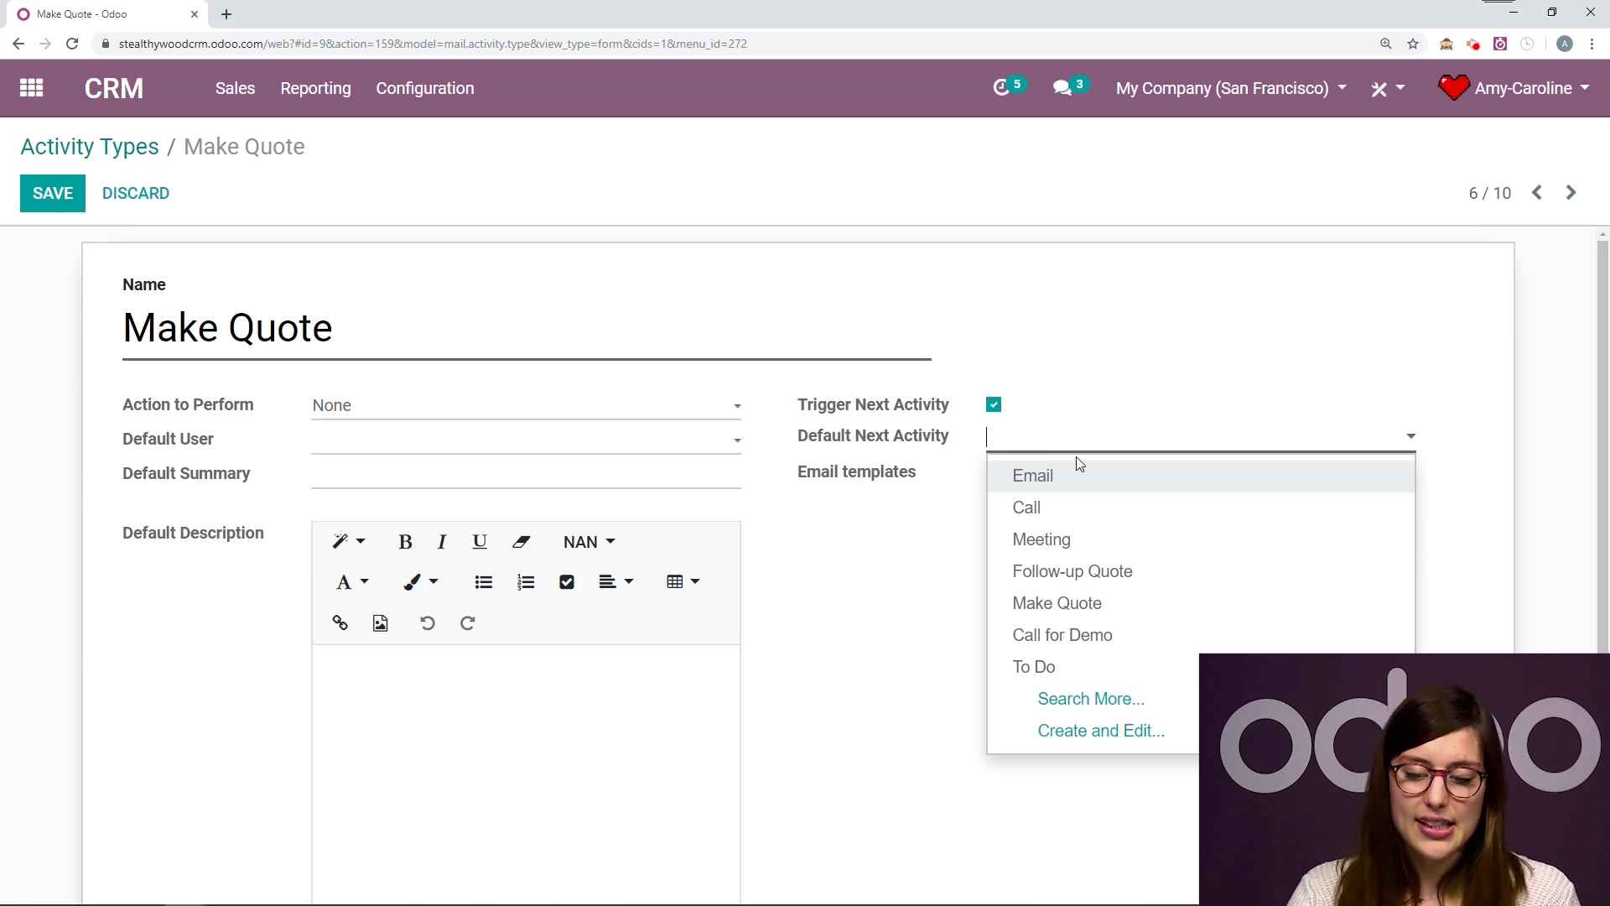
{"action": "left_click", "coordinate": [1079, 577]}
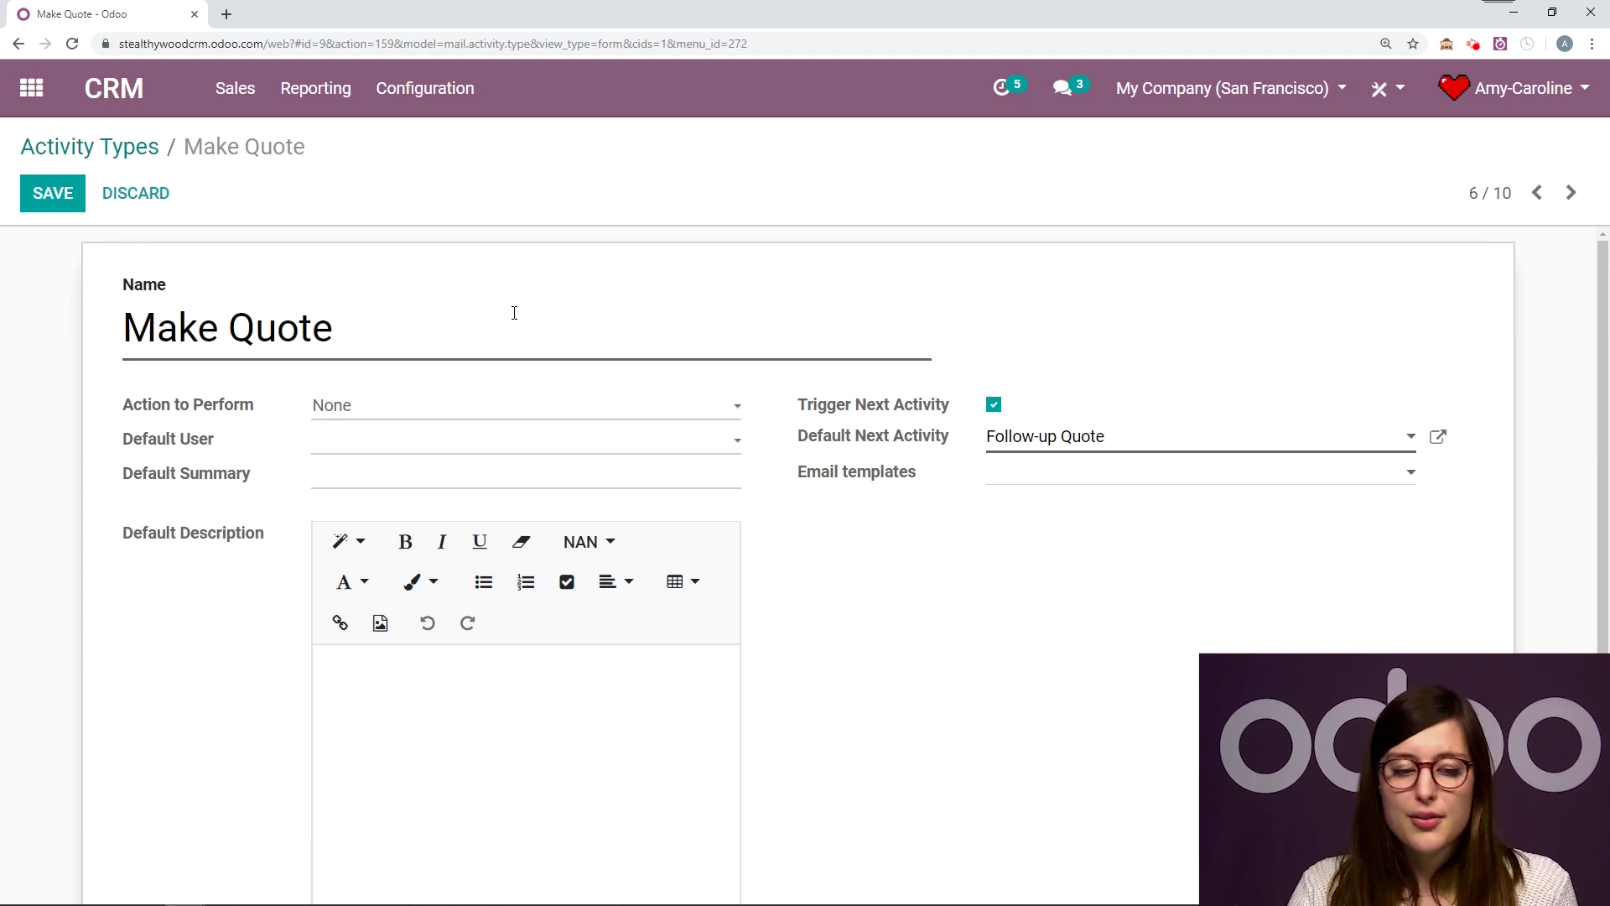
{"action": "left_click", "coordinate": [52, 193]}
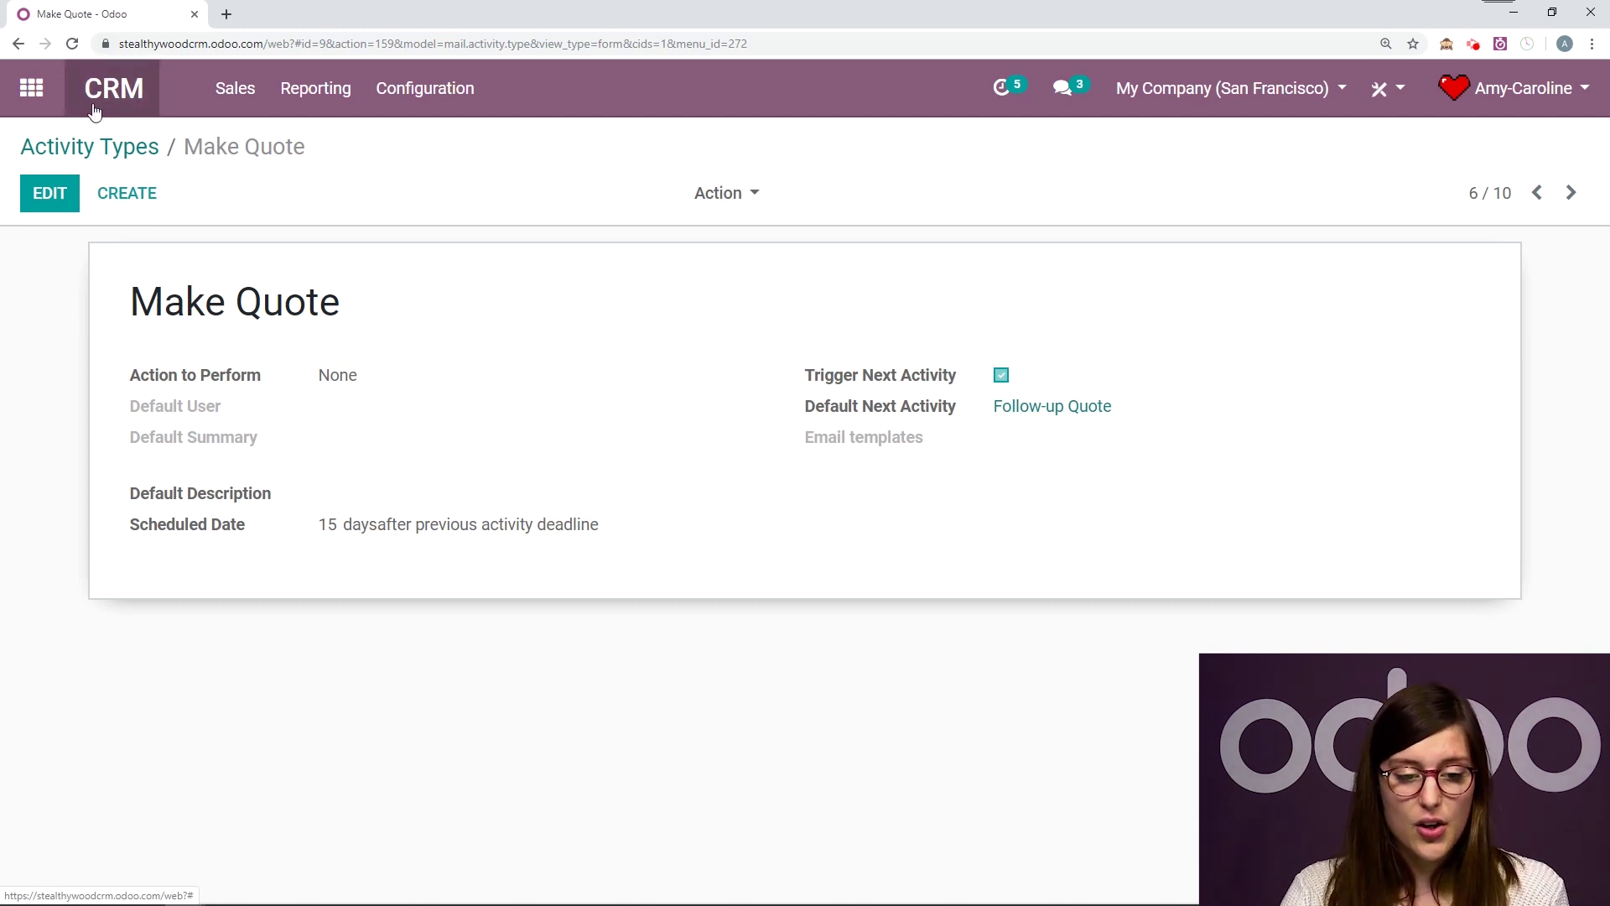
Step: Clear the My Pipeline filter and open the Modular desks opportunity
{"action": "left_click", "coordinate": [127, 90]}
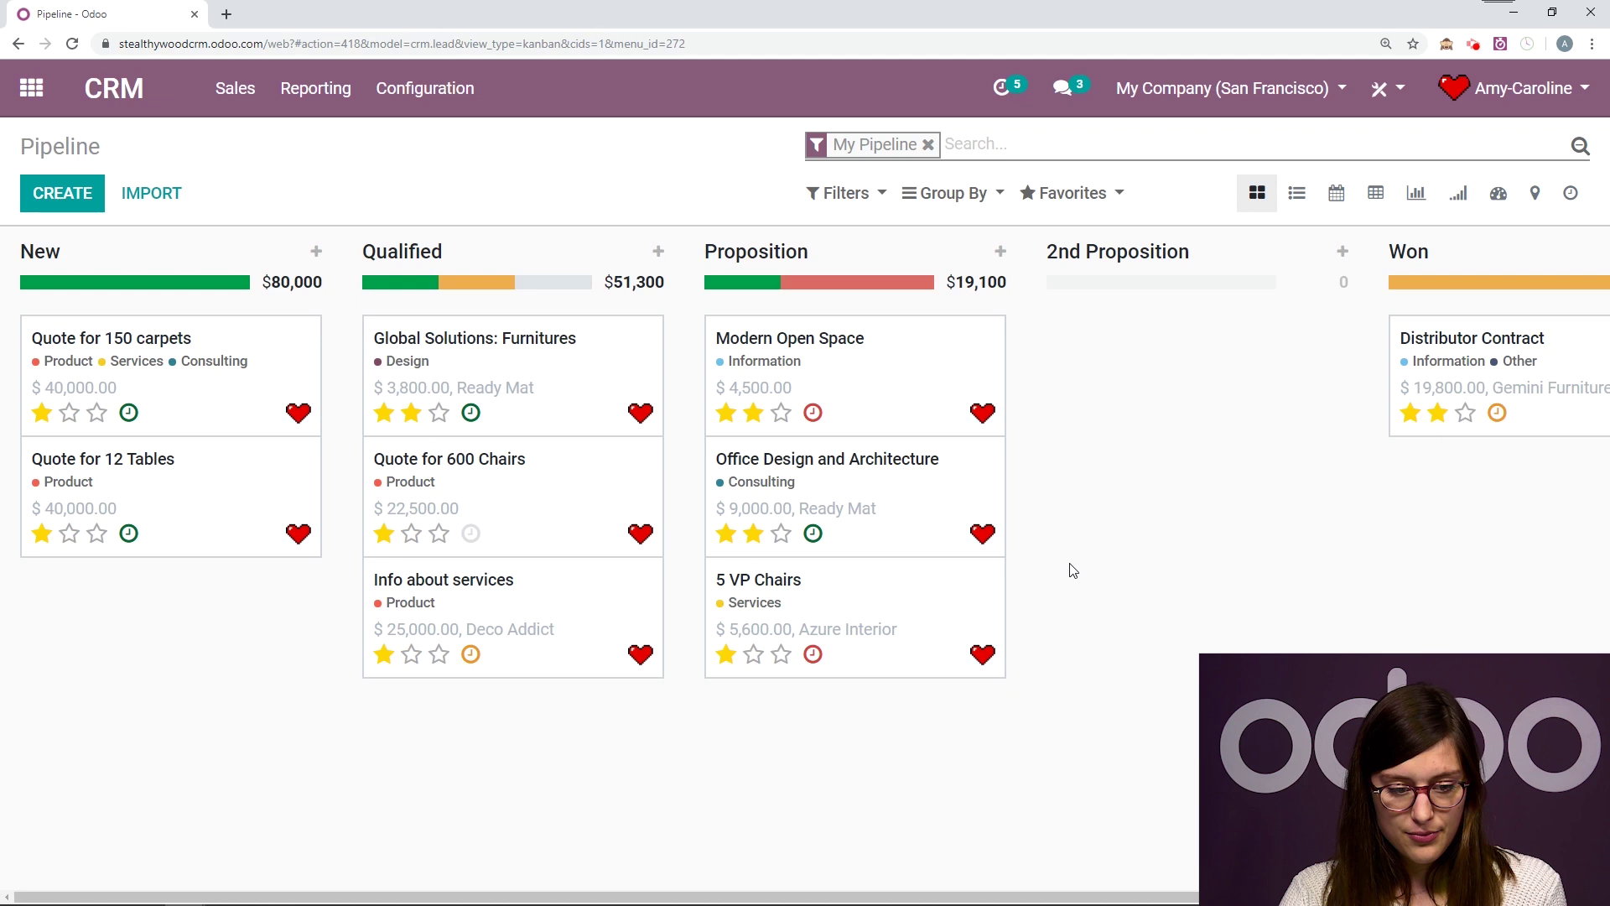
{"action": "left_click", "coordinate": [927, 145]}
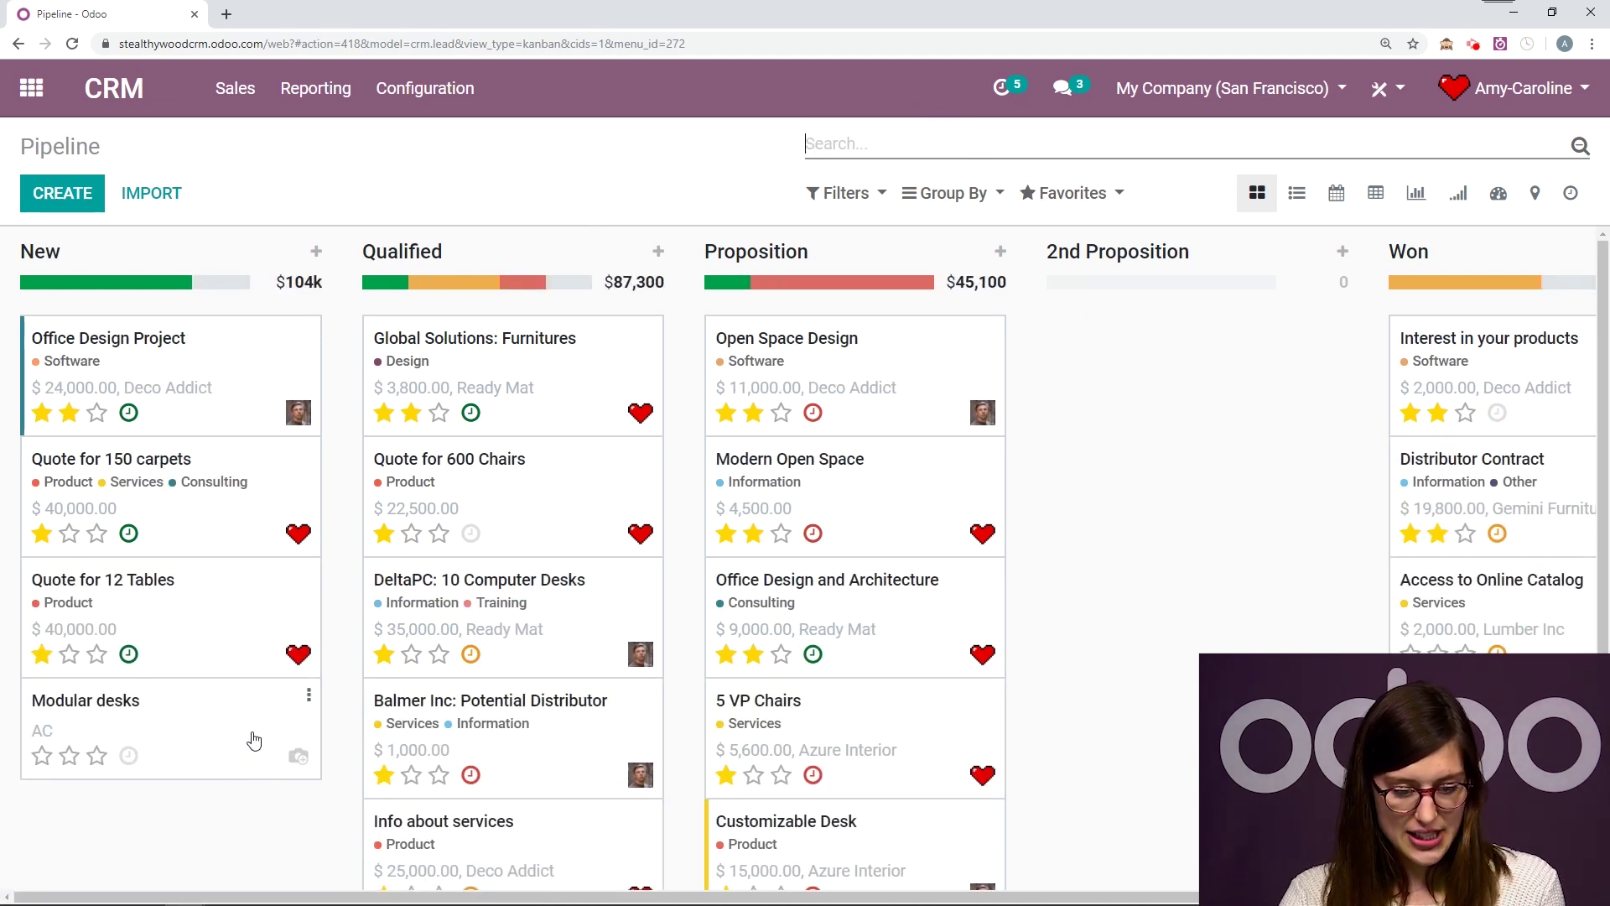
{"action": "left_click", "coordinate": [254, 739]}
Step: Make the current user the salesperson, save, and reopen Modular desks from the pipeline
{"action": "left_click", "coordinate": [934, 682]}
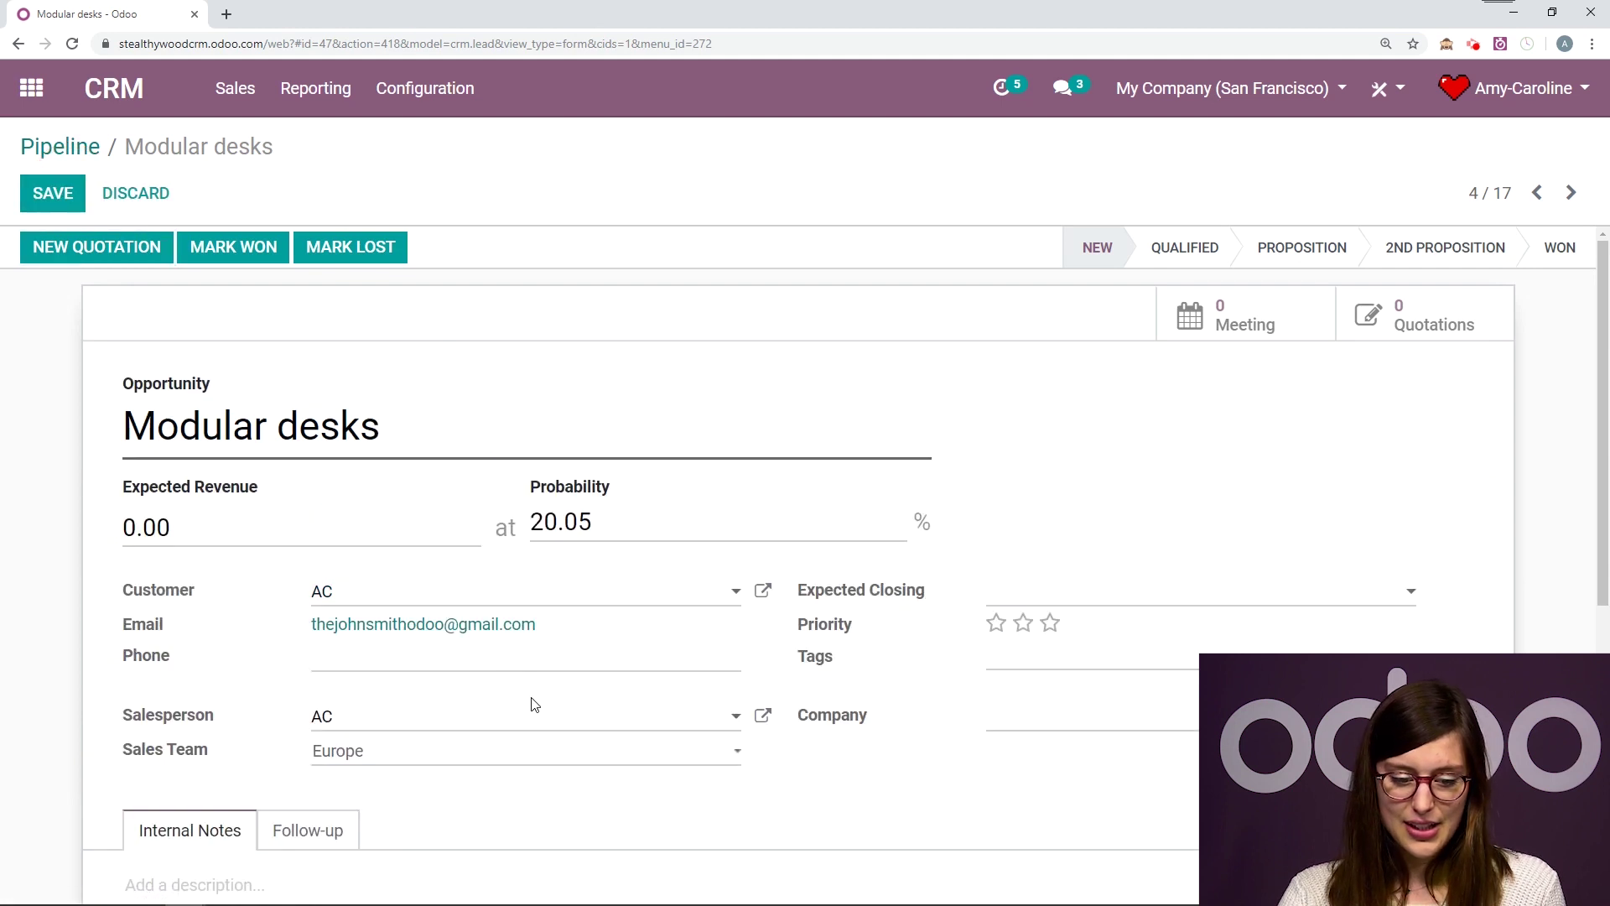
{"action": "scroll", "coordinate": [695, 608], "scroll_direction": "down", "scroll_amount": 1}
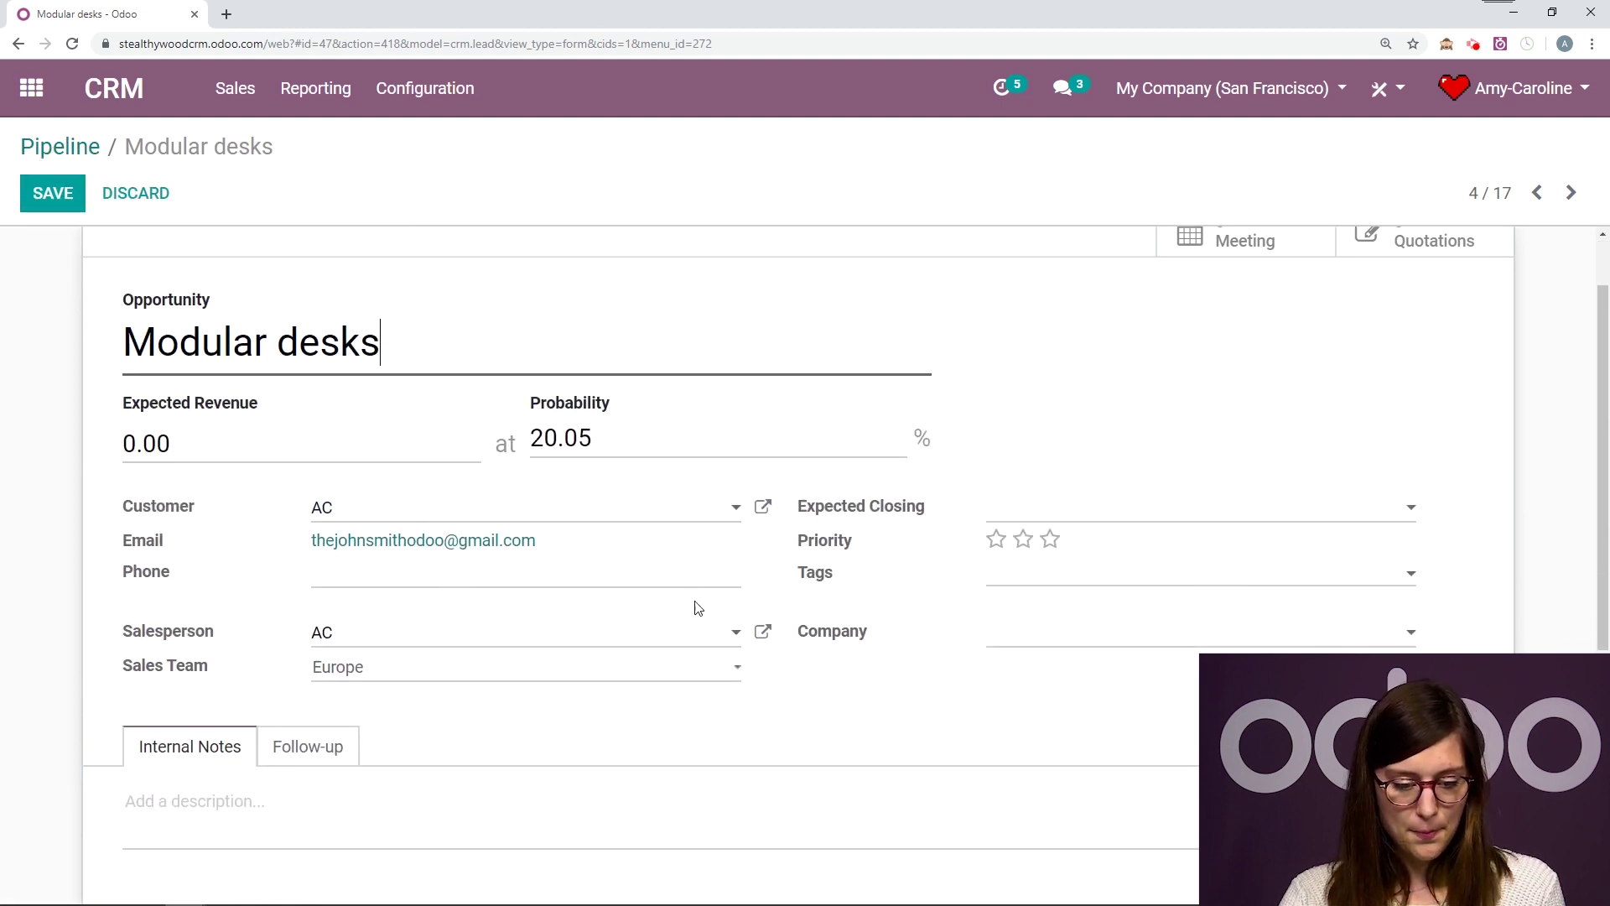
{"action": "left_click", "coordinate": [417, 635]}
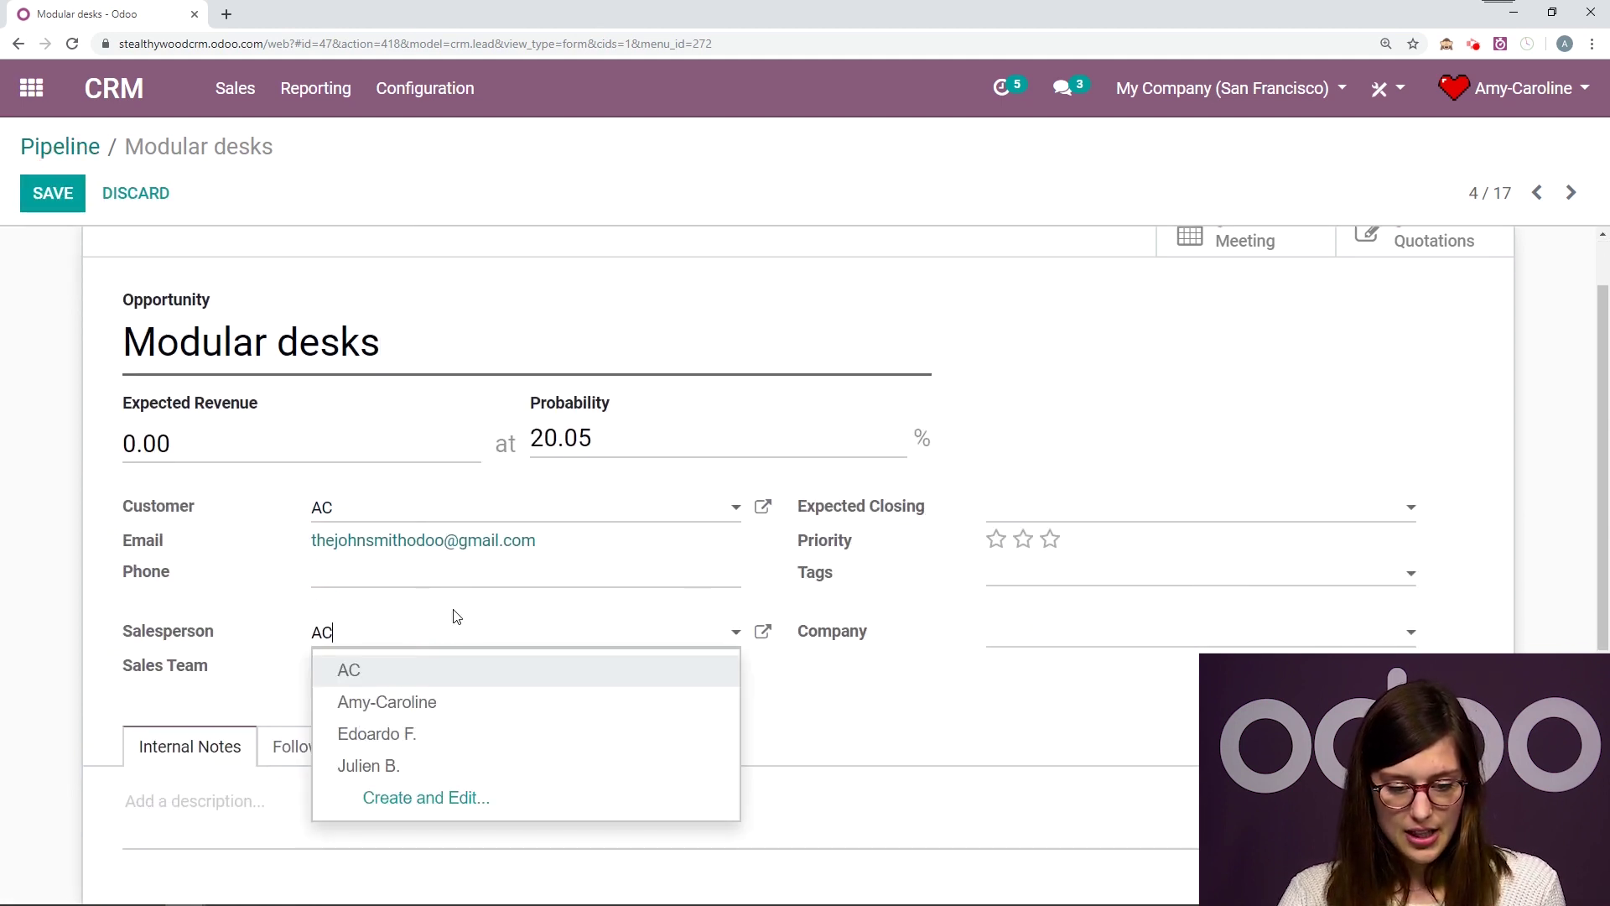
{"action": "left_click", "coordinate": [394, 703]}
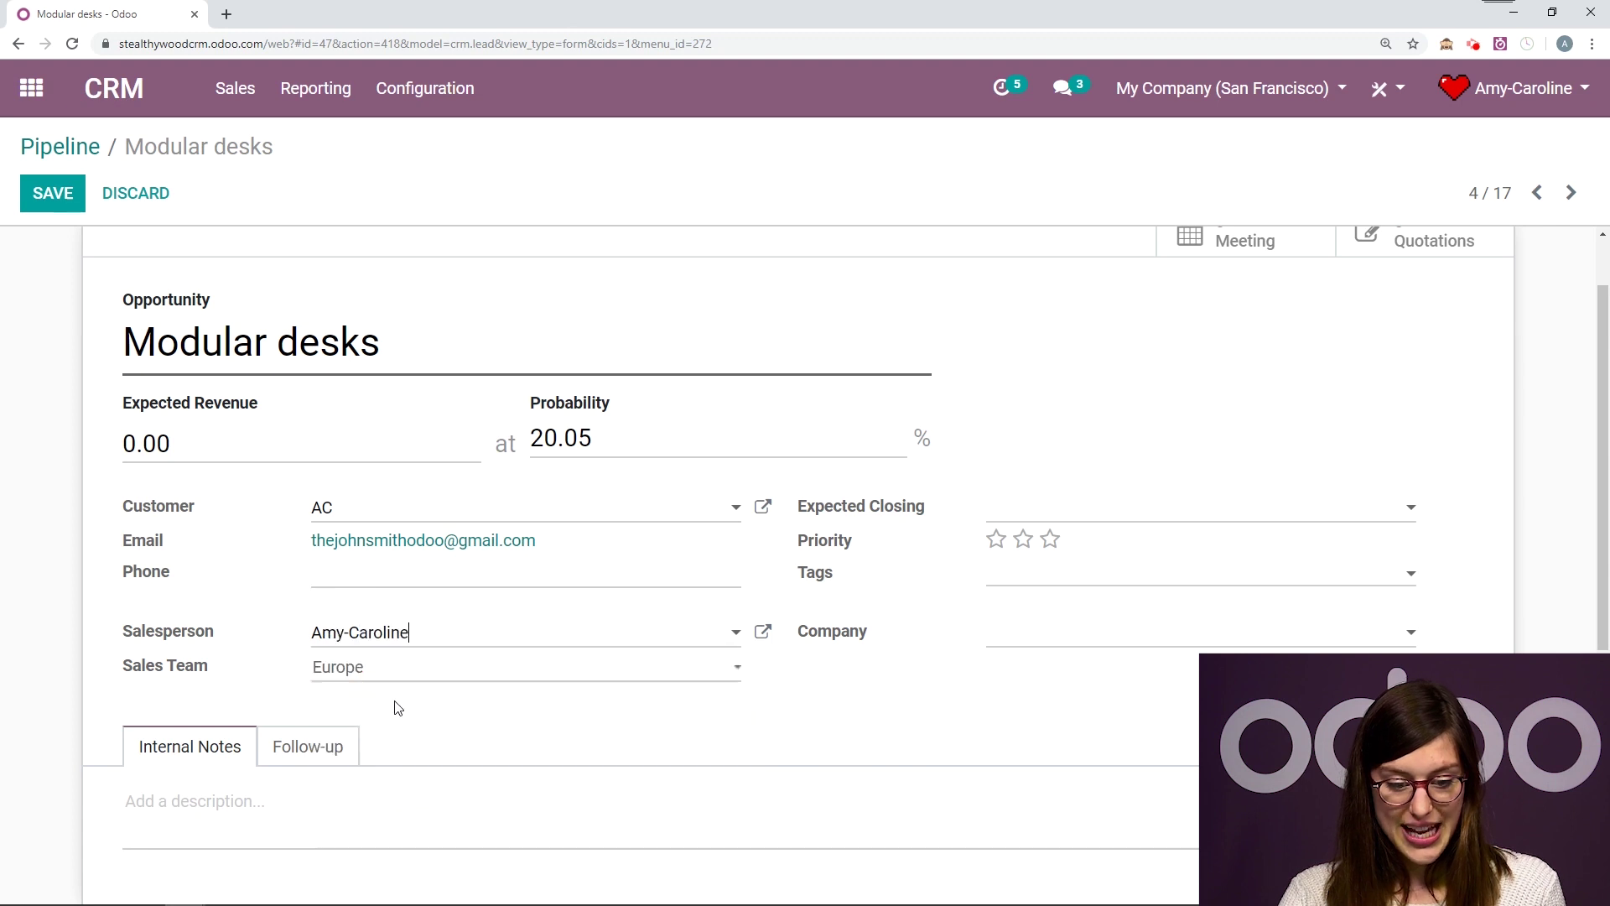
{"action": "left_click", "coordinate": [52, 186]}
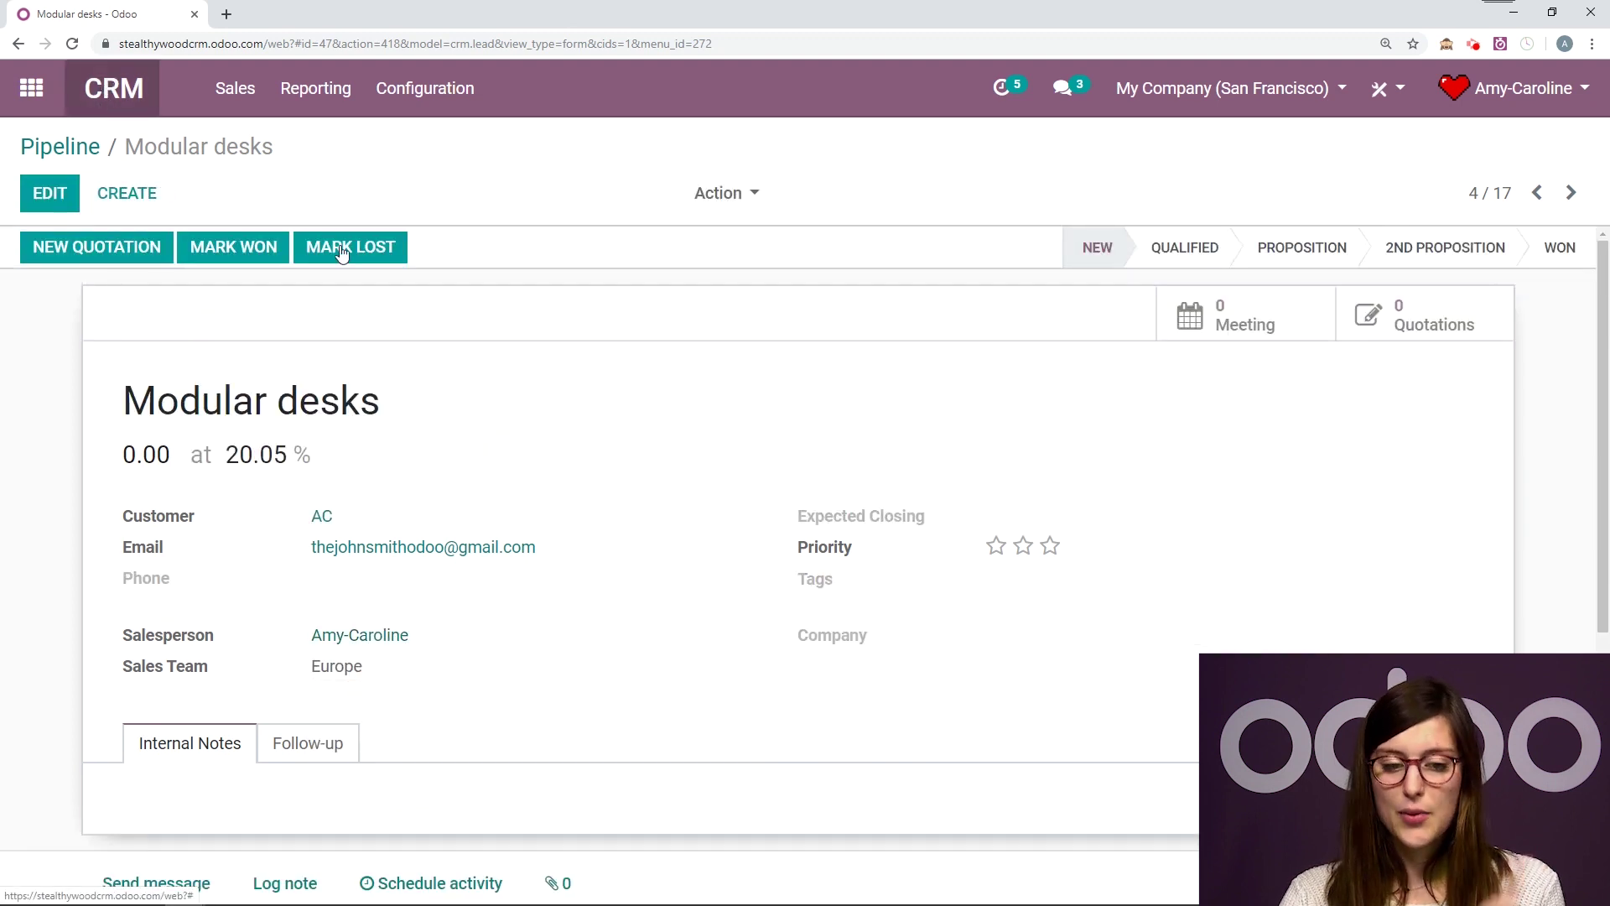
{"action": "key", "text": "alt+Left"}
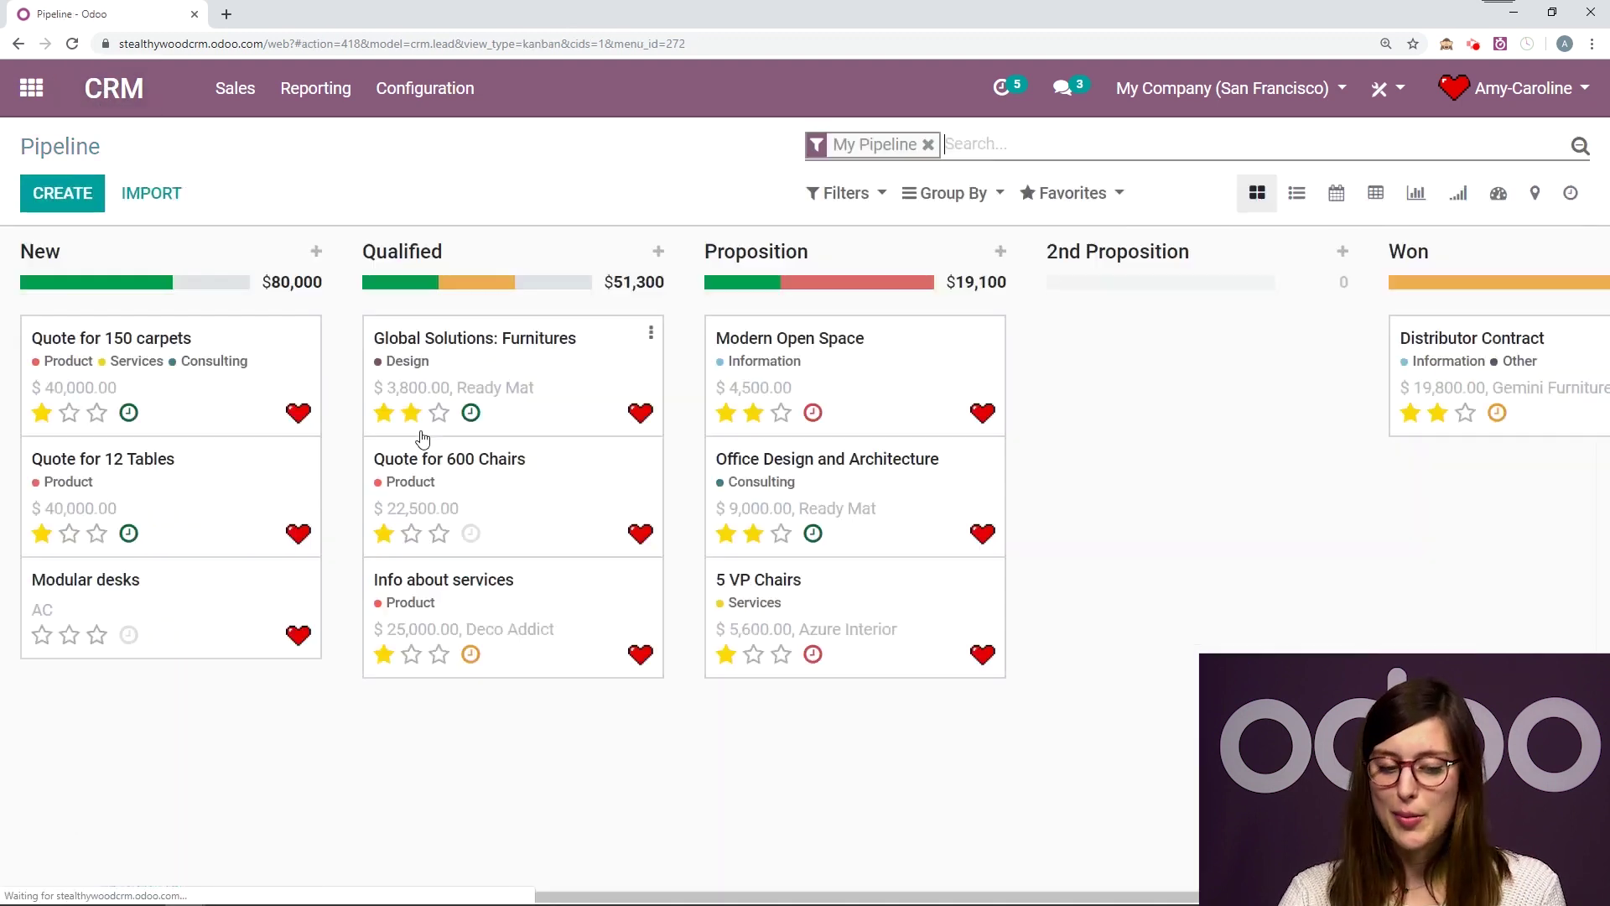
{"action": "left_click", "coordinate": [242, 562]}
Step: Schedule a Make Quote activity on the Modular desks opportunity
{"action": "scroll", "coordinate": [404, 564], "scroll_direction": "down", "scroll_amount": 1}
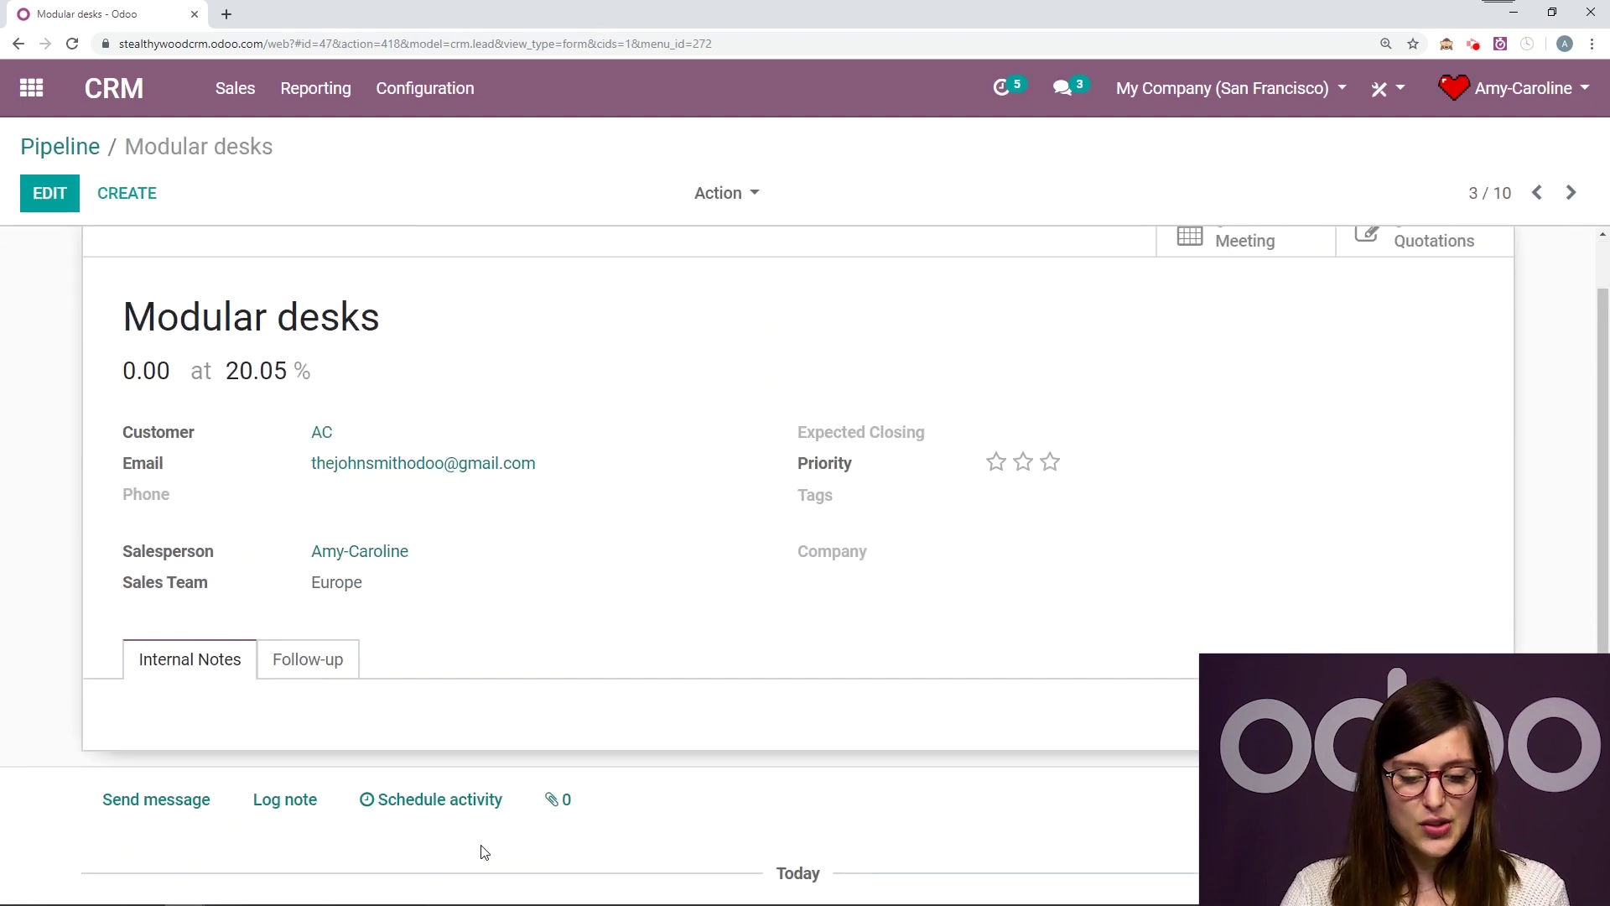
{"action": "left_click", "coordinate": [468, 800]}
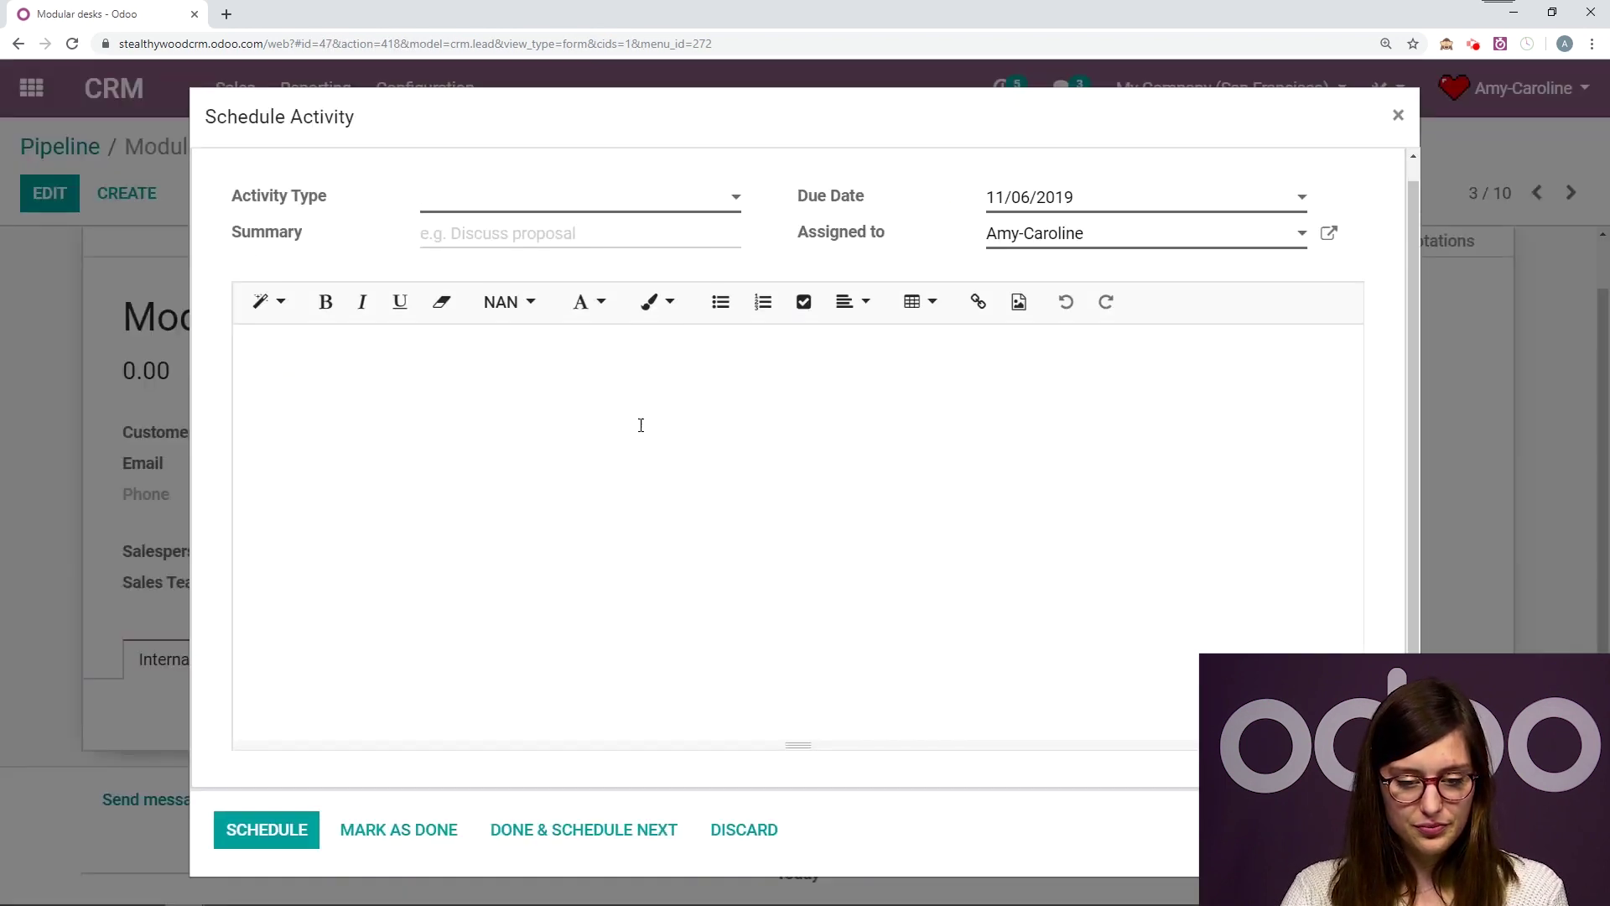
{"action": "left_click", "coordinate": [573, 203]}
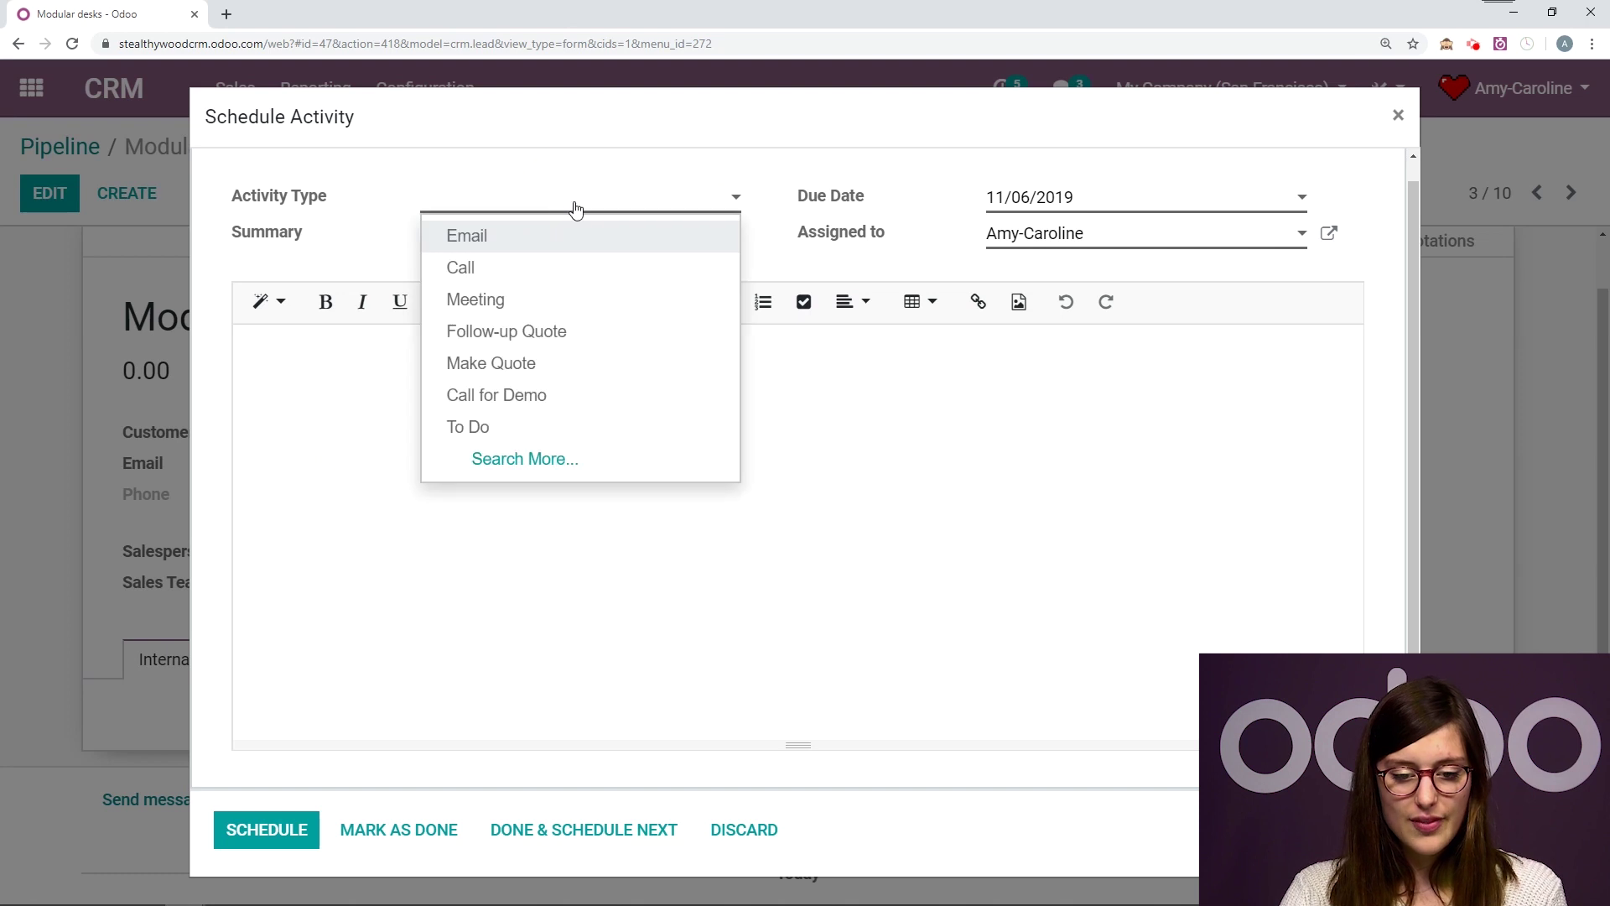
{"action": "left_click", "coordinate": [566, 369]}
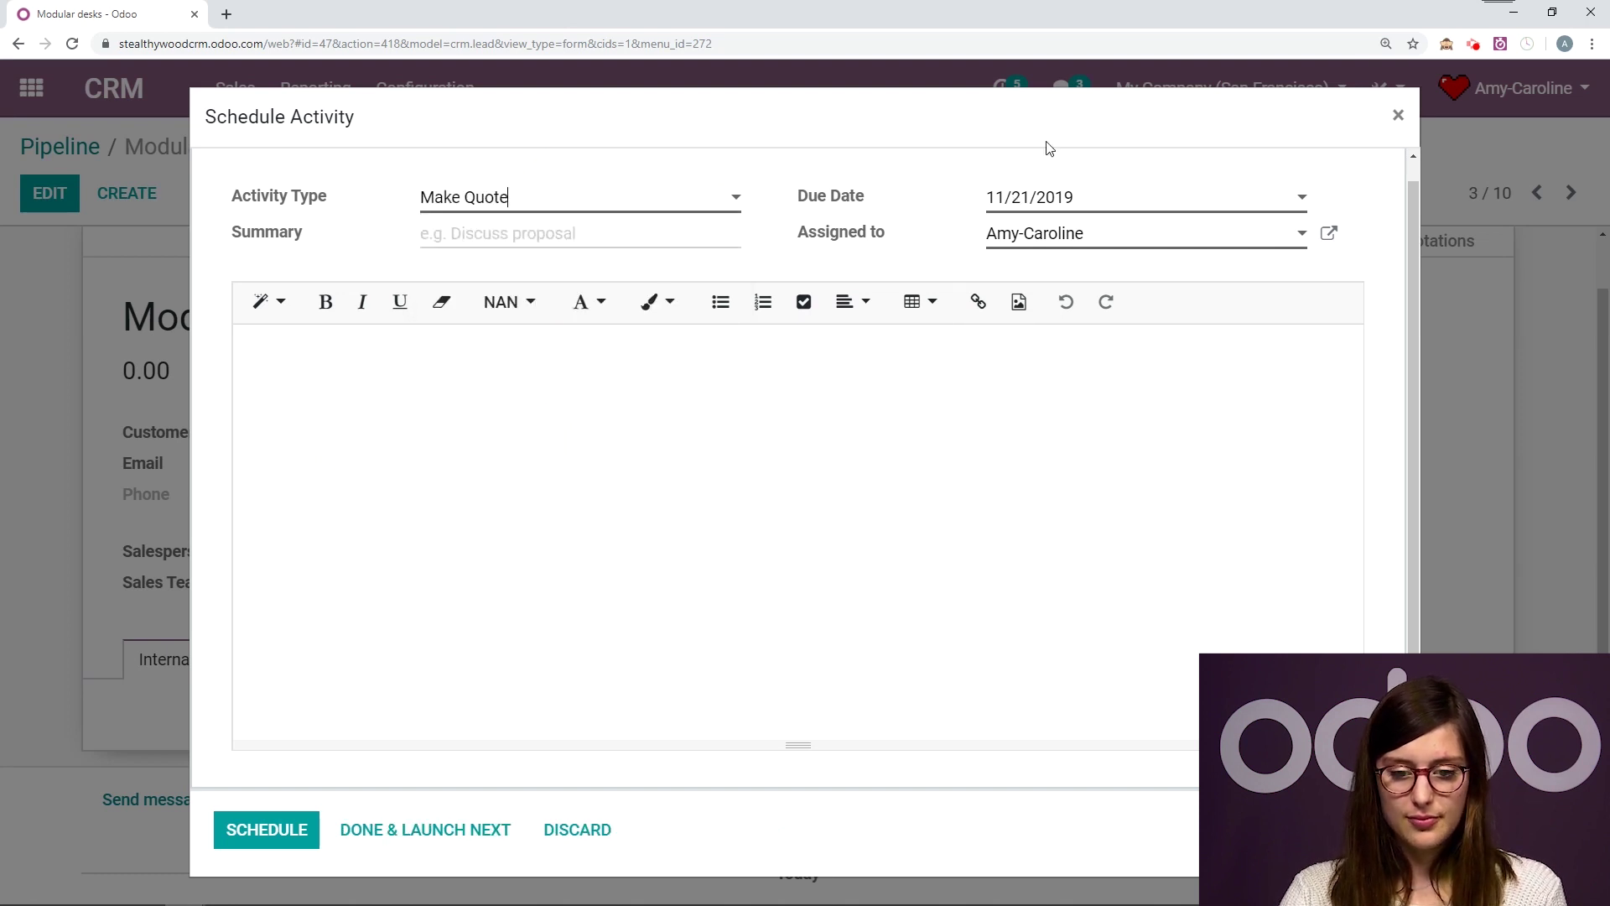
{"action": "left_click", "coordinate": [268, 829]}
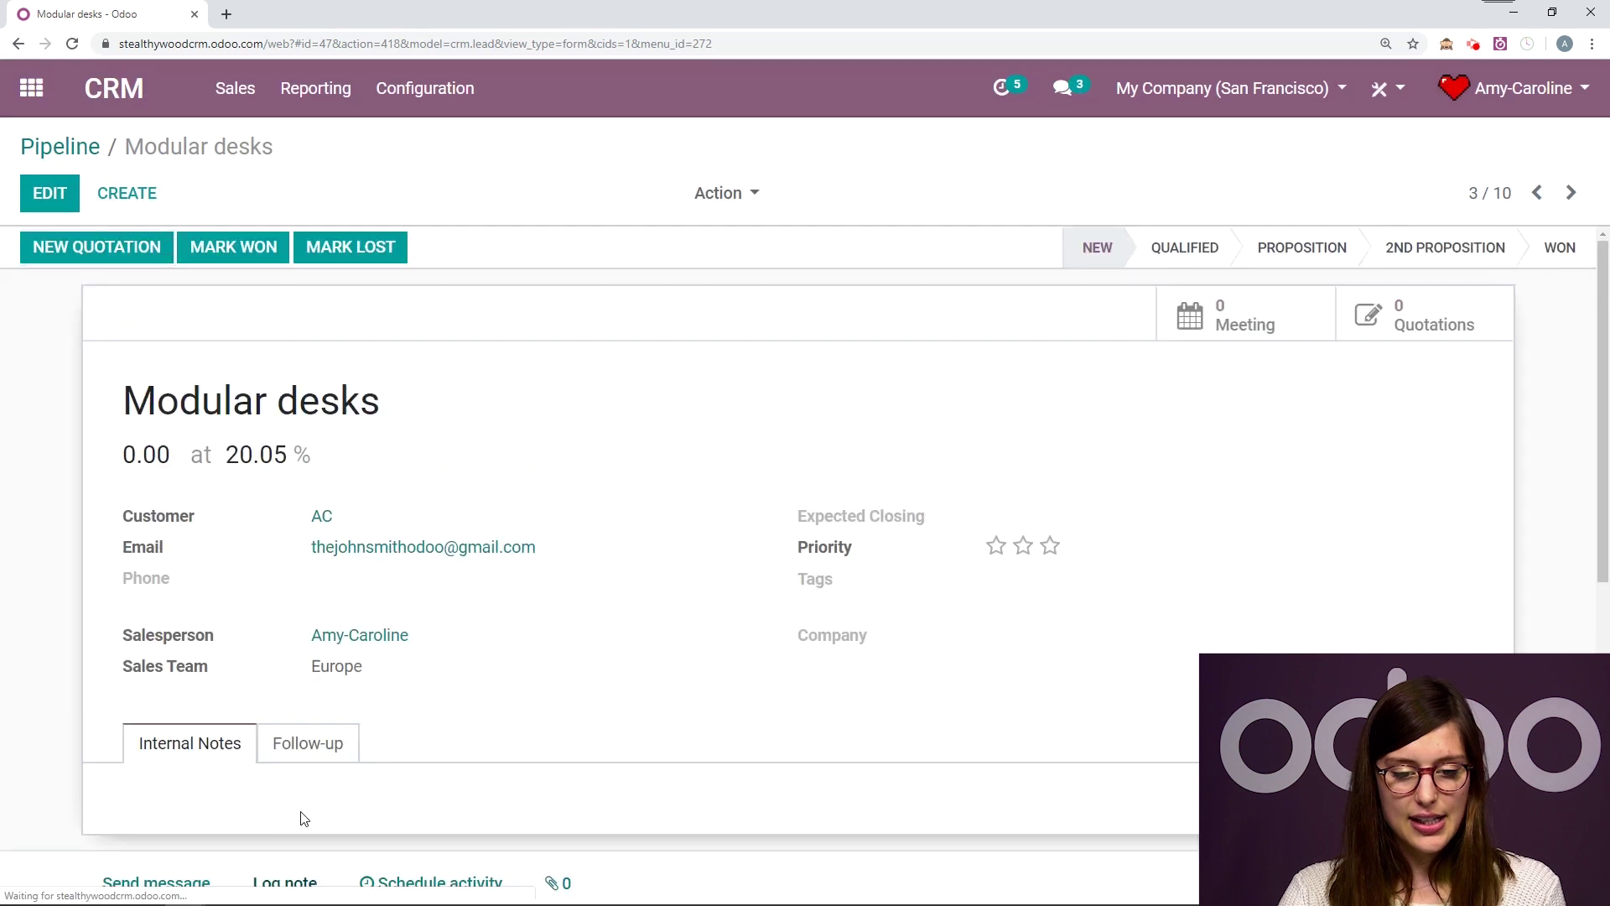
Step: Mark Make Quote done and launch the chained Follow-up Quote, due in 45 days
{"action": "scroll", "coordinate": [662, 642], "scroll_direction": "down", "scroll_amount": 6}
{"action": "left_click", "coordinate": [252, 462]}
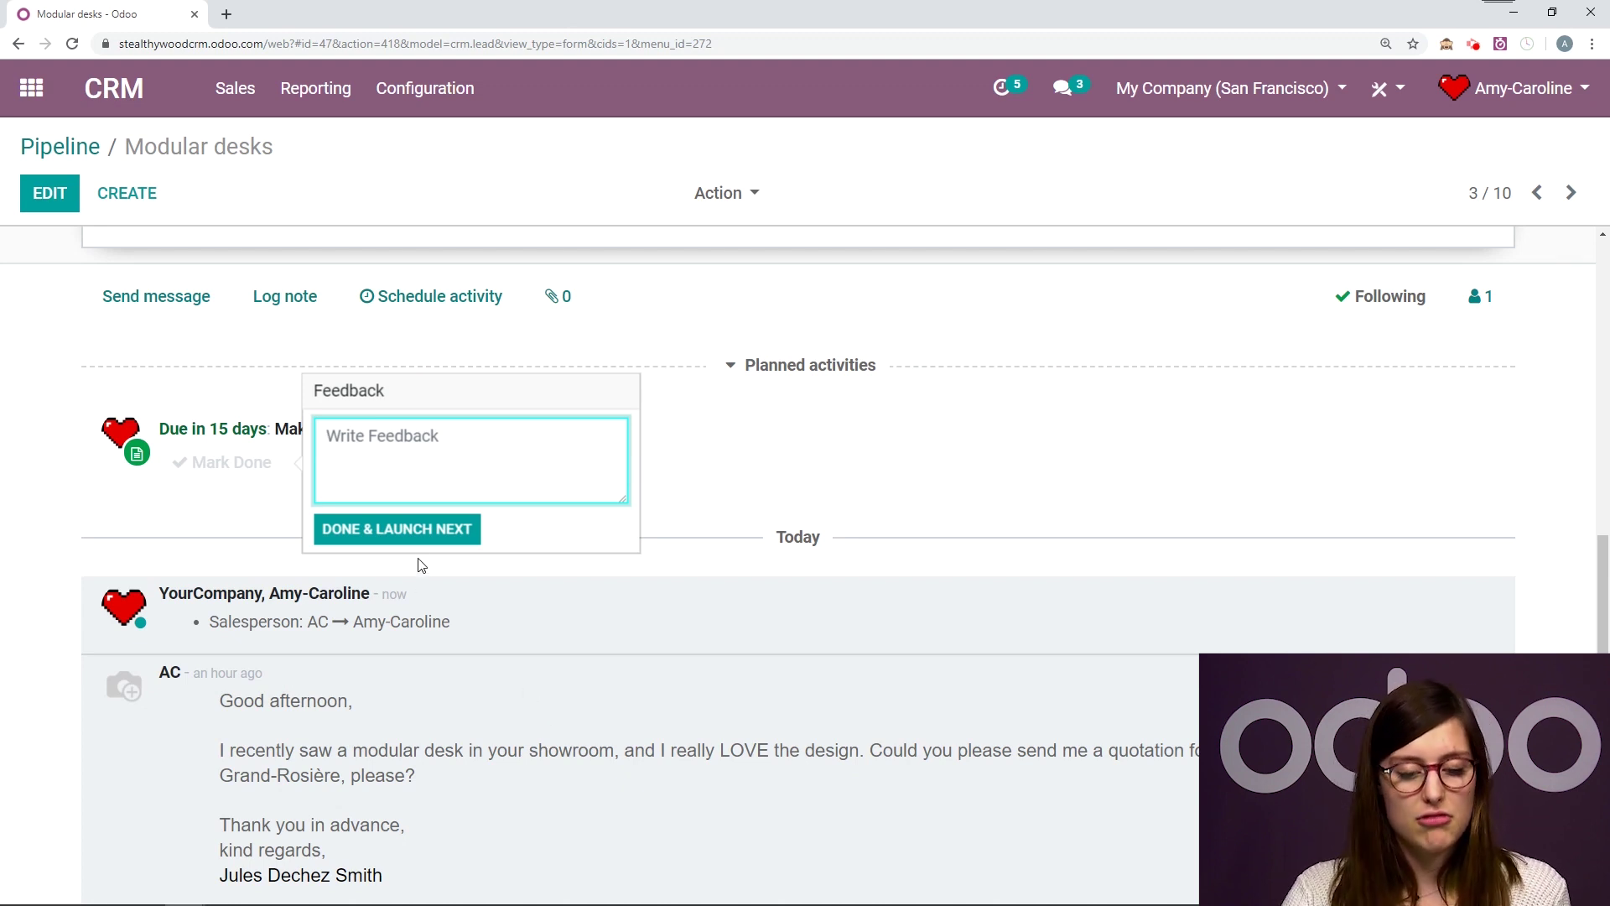
{"action": "left_click", "coordinate": [424, 528]}
{"action": "scroll", "coordinate": [676, 525], "scroll_direction": "down", "scroll_amount": 8}
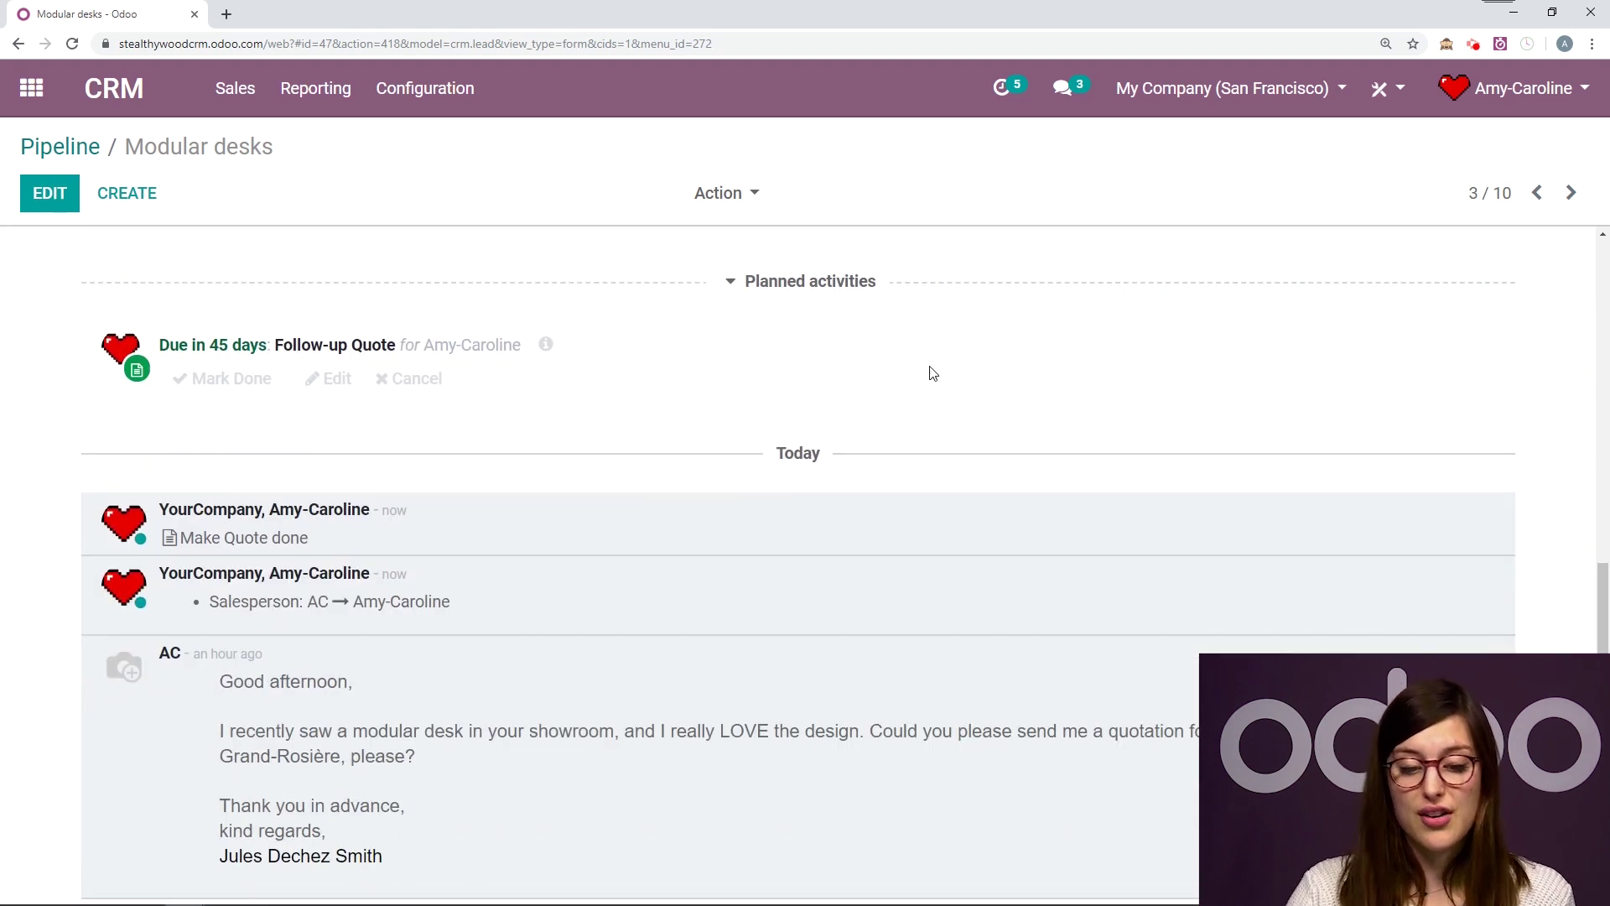
{"action": "left_click", "coordinate": [235, 378]}
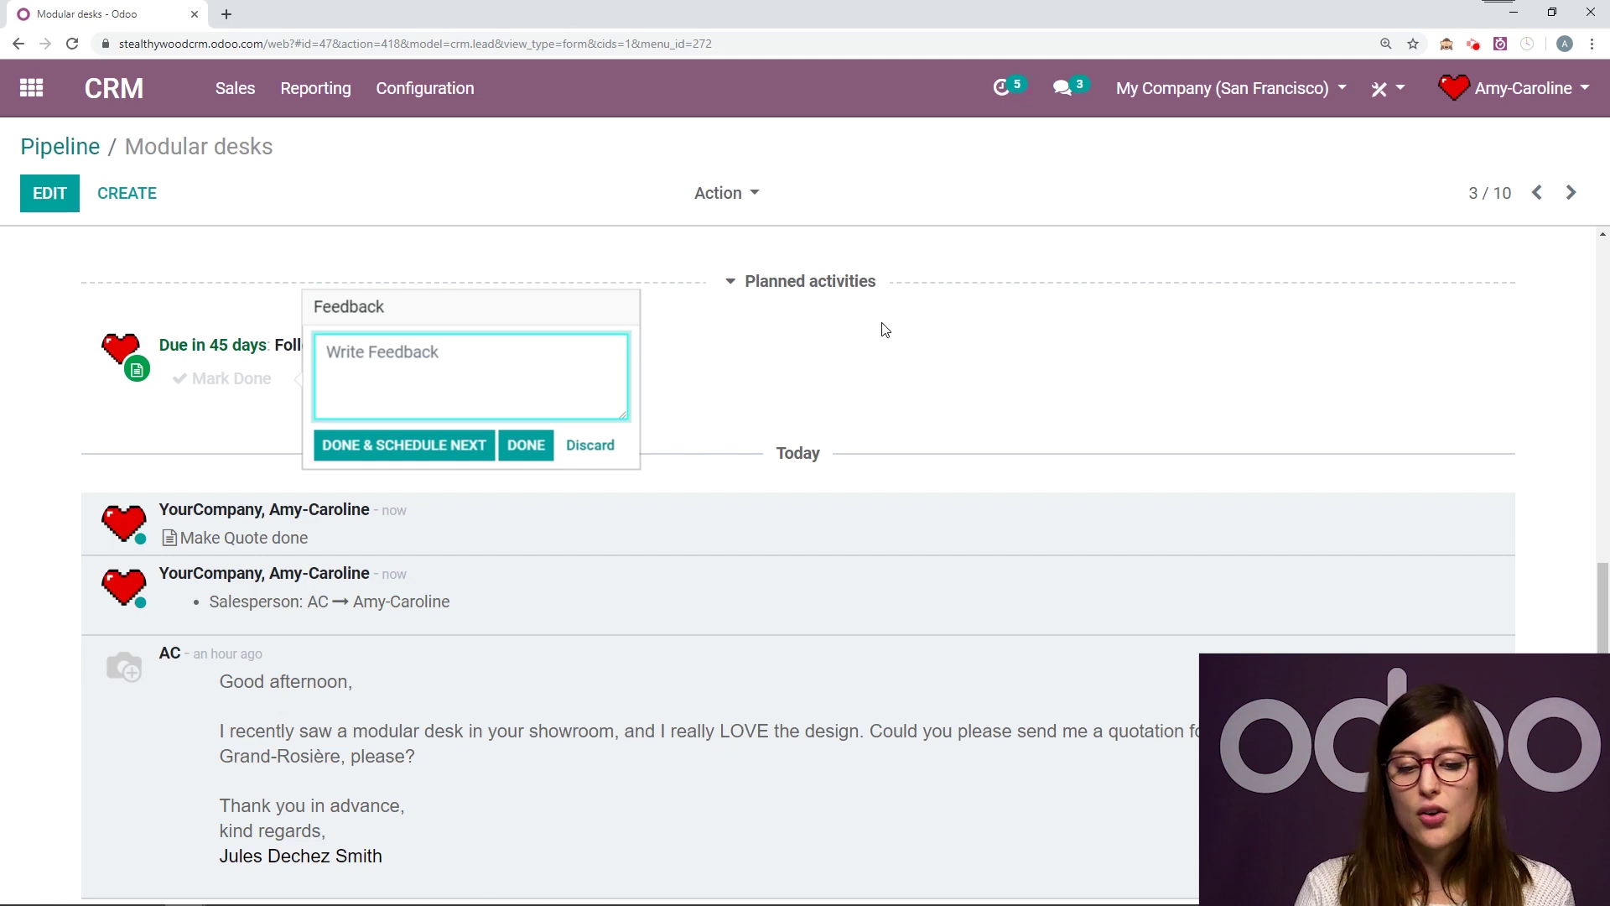
{"action": "left_click", "coordinate": [583, 446]}
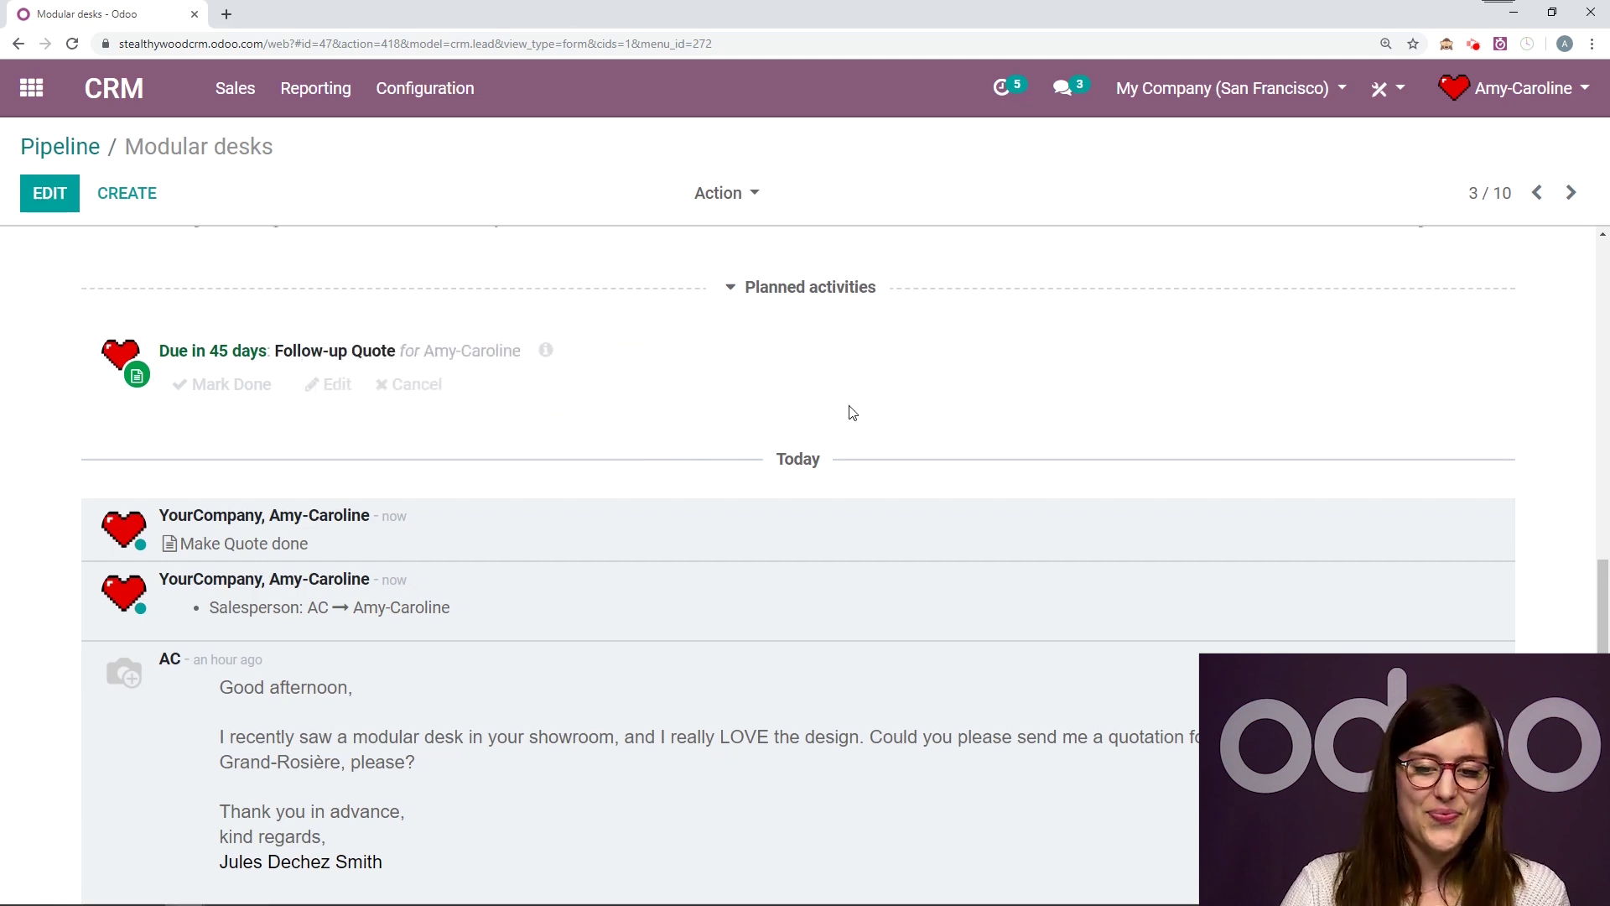
{"action": "scroll", "coordinate": [850, 406], "scroll_direction": "up", "scroll_amount": 4}
{"action": "scroll", "coordinate": [849, 406], "scroll_direction": "down", "scroll_amount": 1}
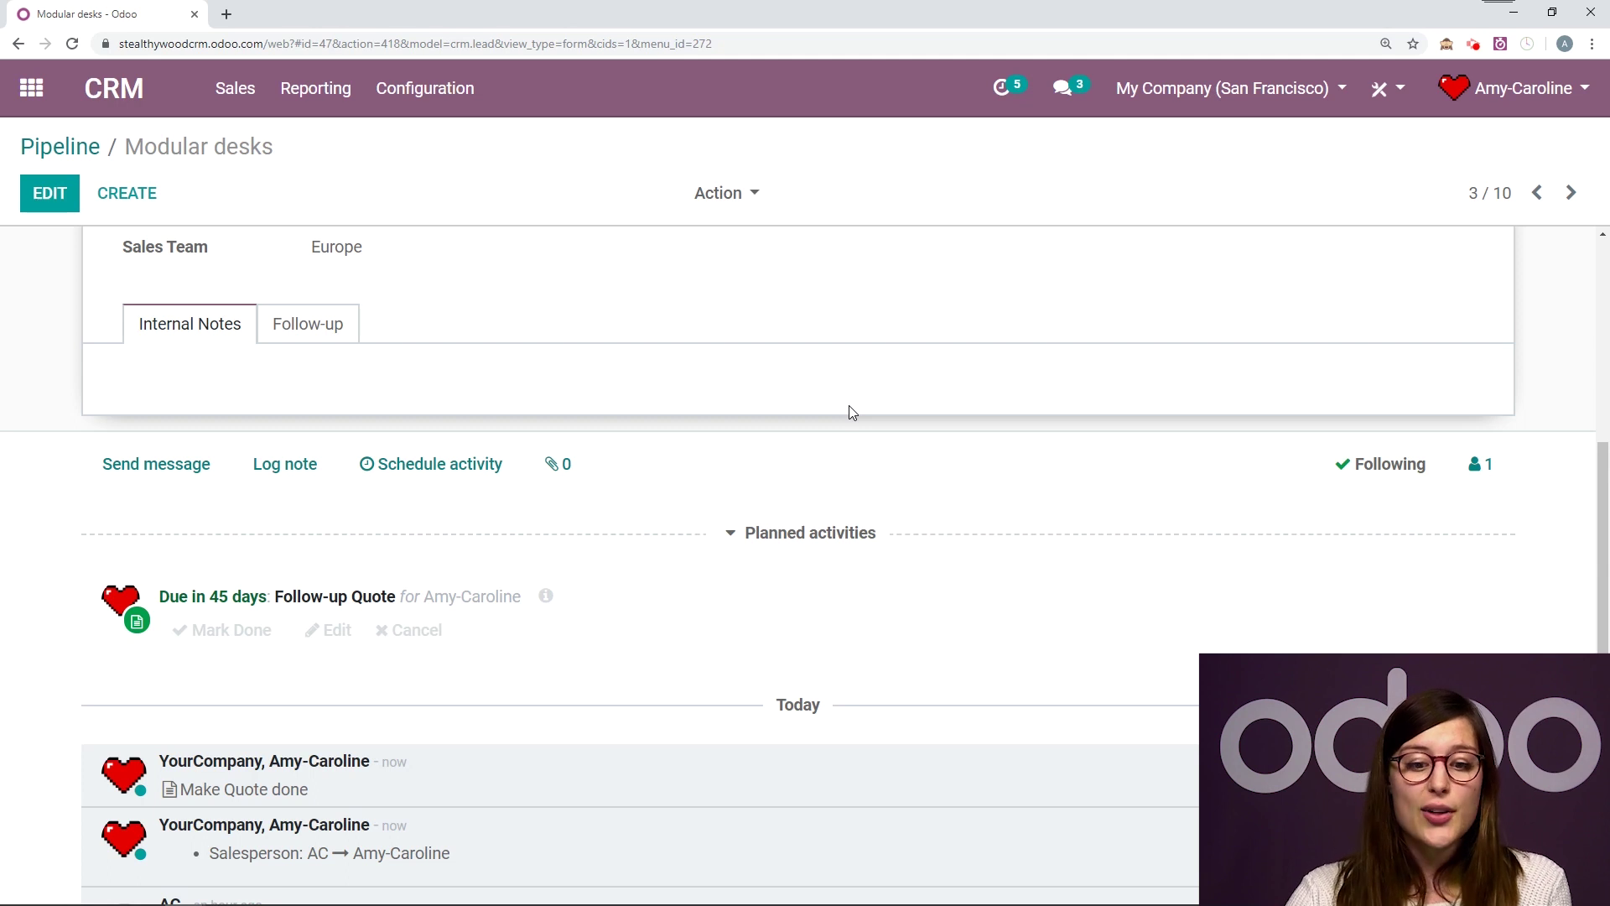
Step: Open the Activity Types list, start a new type, and abandon it unsaved
{"action": "left_click", "coordinate": [417, 93]}
{"action": "left_click", "coordinate": [470, 107]}
{"action": "left_click", "coordinate": [461, 208]}
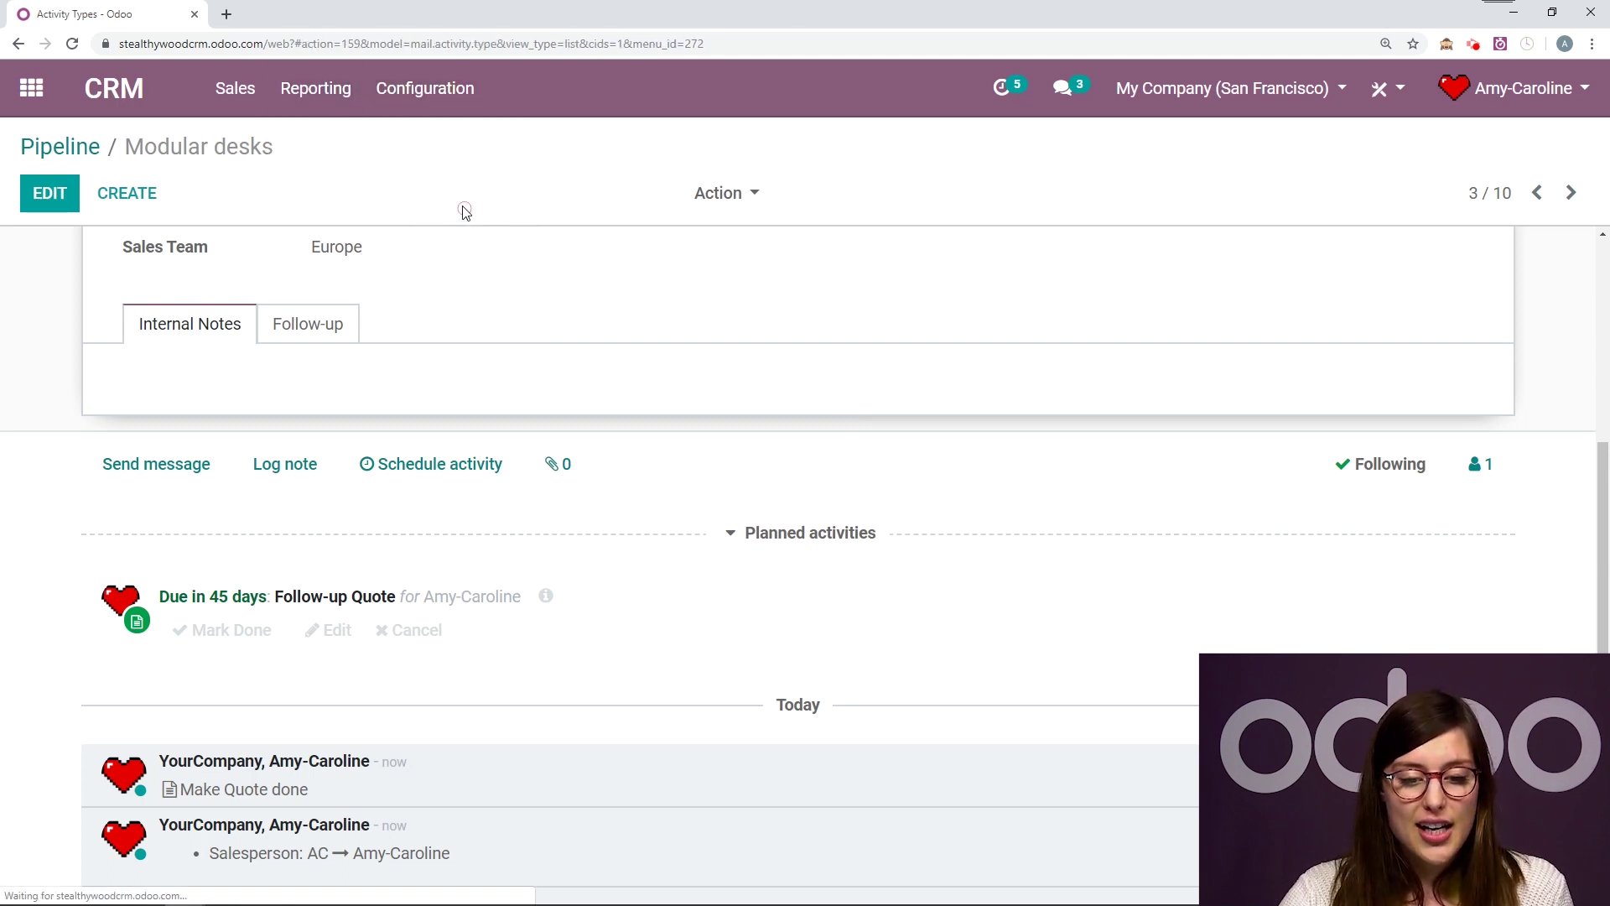
{"action": "key", "text": "alt+c"}
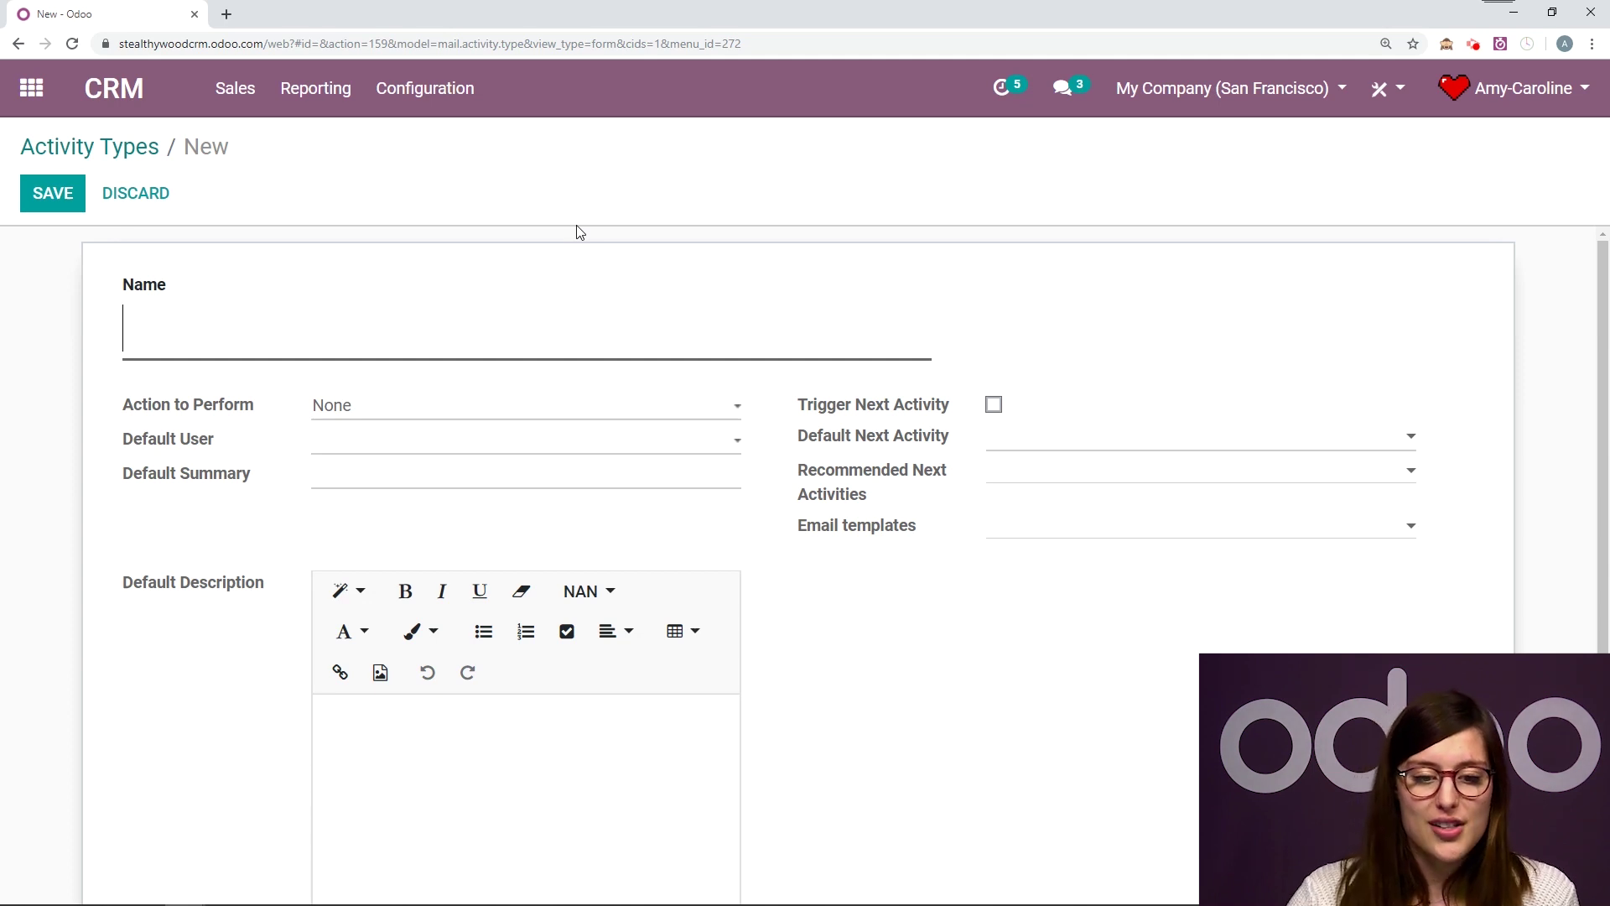
{"action": "left_click", "coordinate": [165, 199]}
{"action": "left_click", "coordinate": [334, 94]}
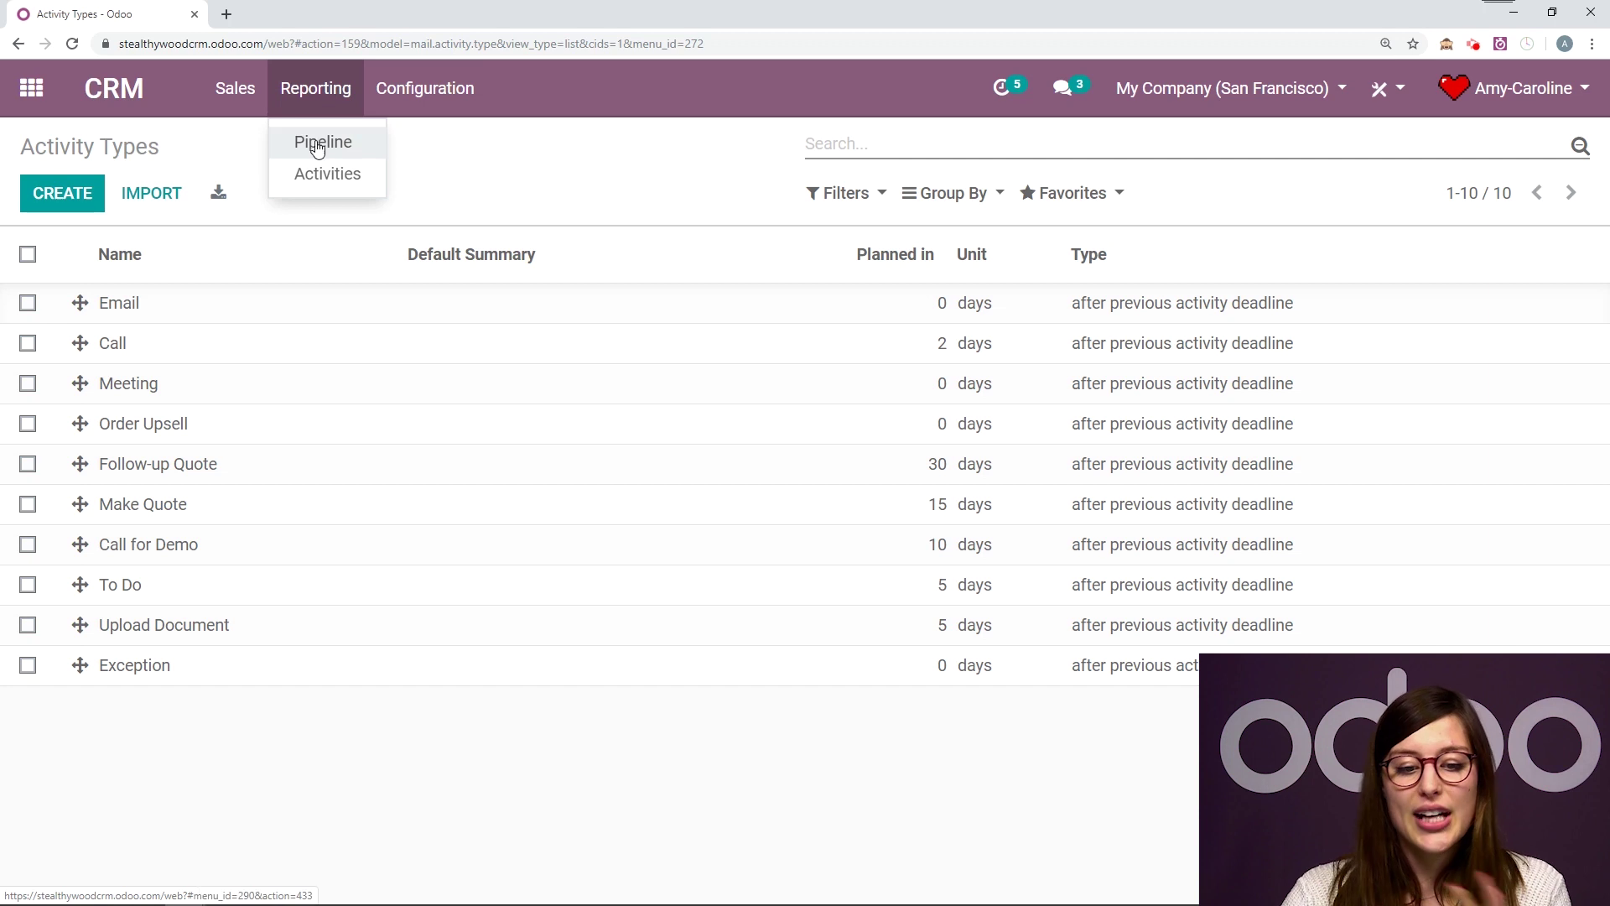
Step: Chart Pipeline Analysis as Expected Revenue per stage, grouped by Europe/America sales team
{"action": "left_click", "coordinate": [425, 151]}
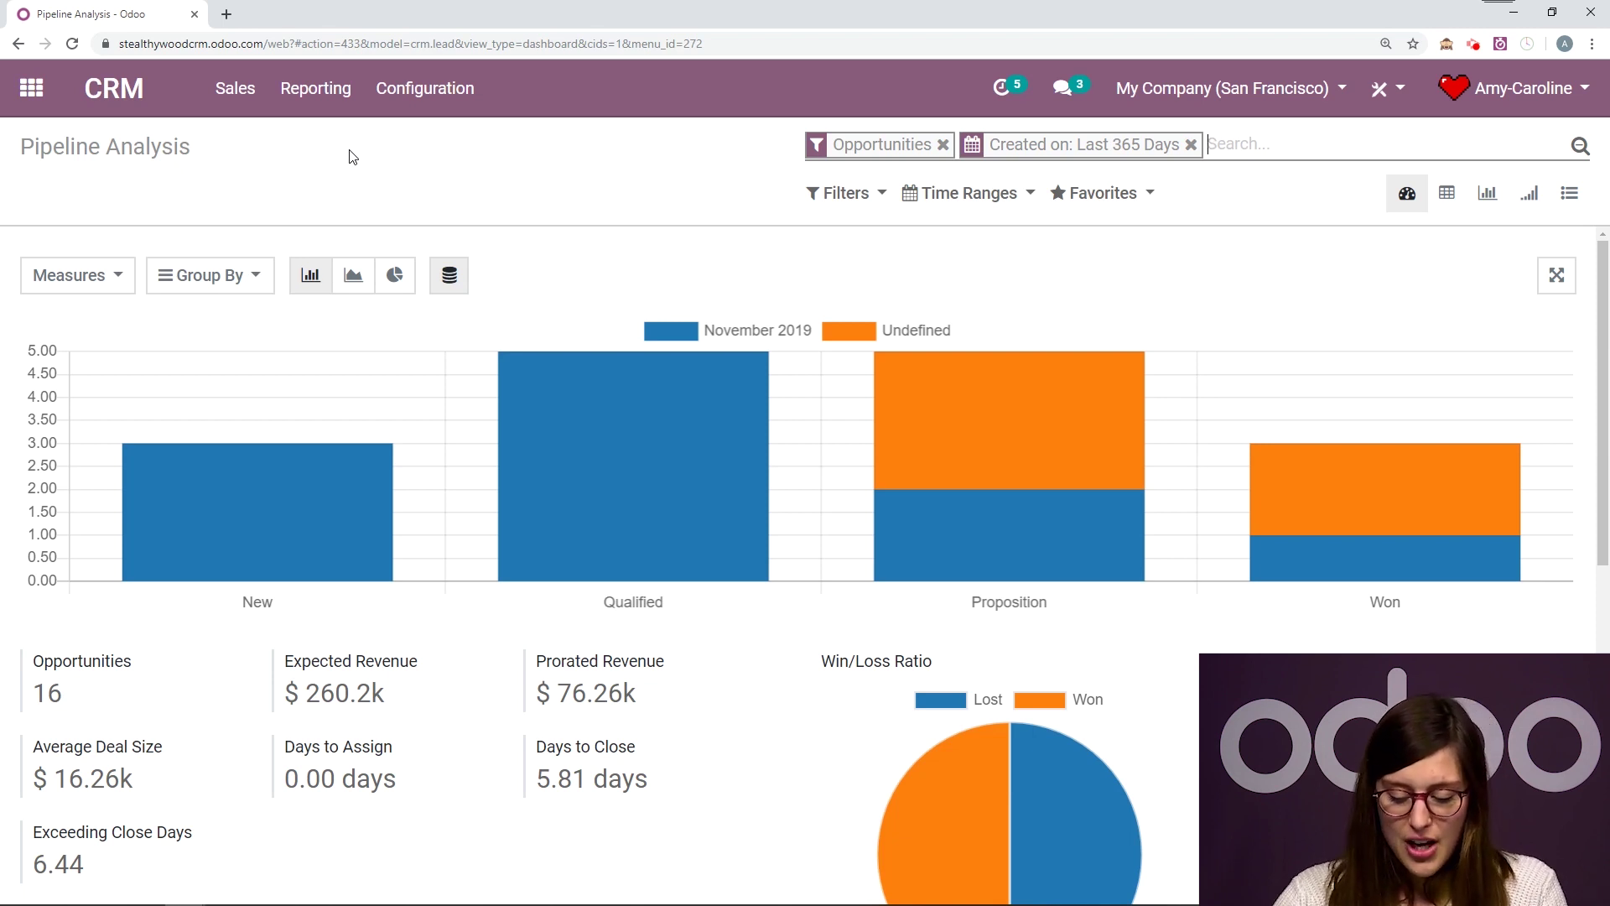
{"action": "left_click", "coordinate": [99, 273]}
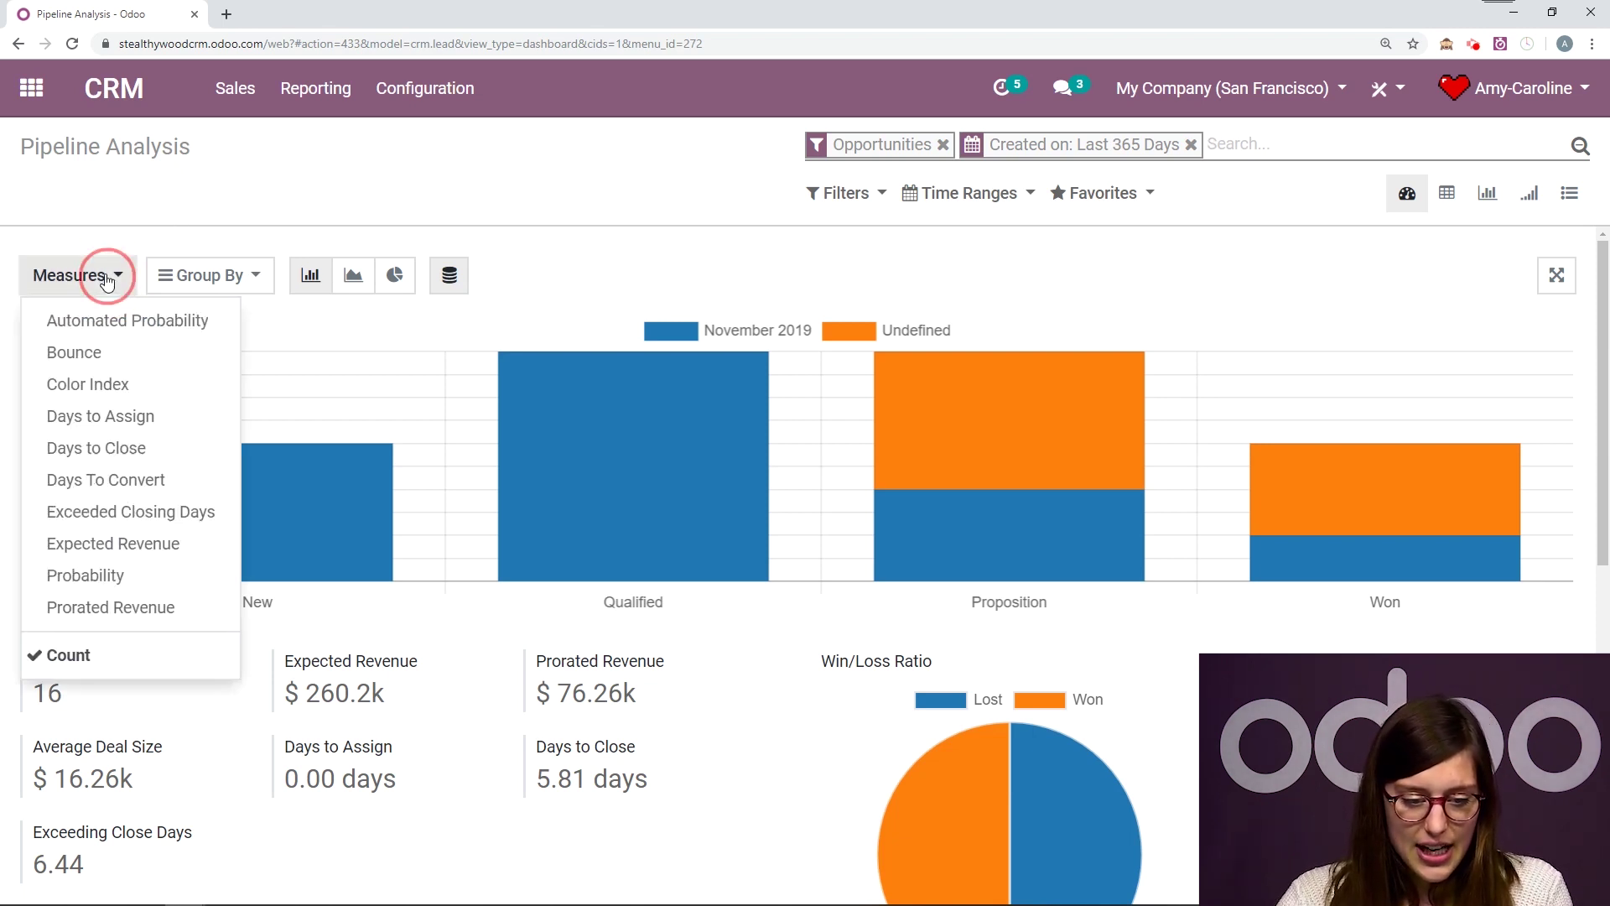
{"action": "left_click", "coordinate": [89, 541]}
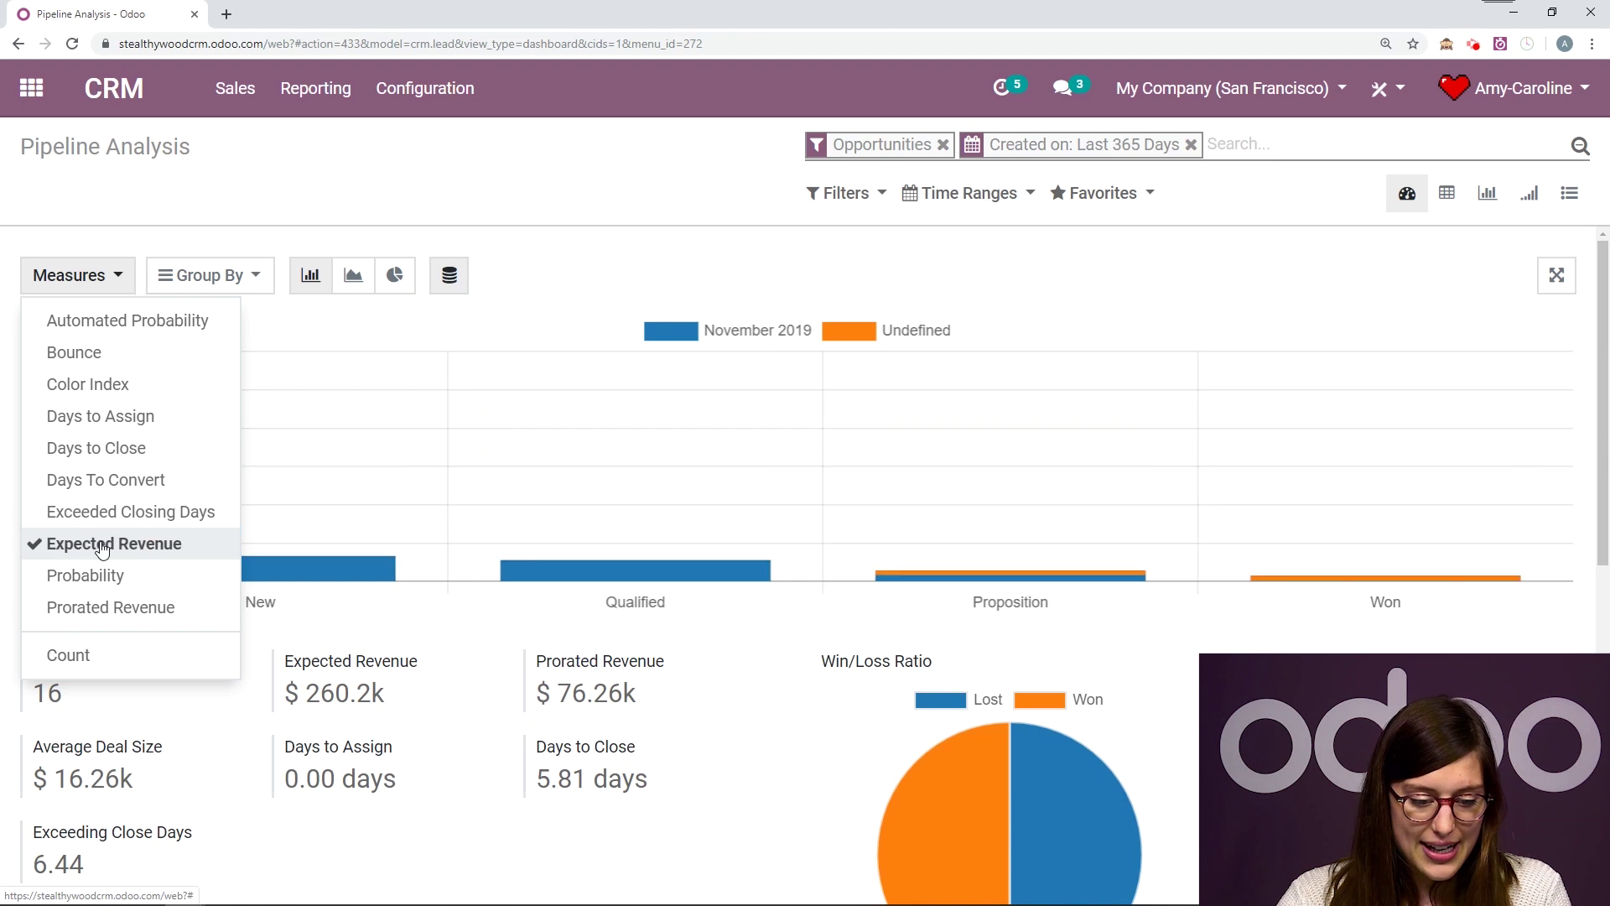
{"action": "left_click", "coordinate": [245, 267]}
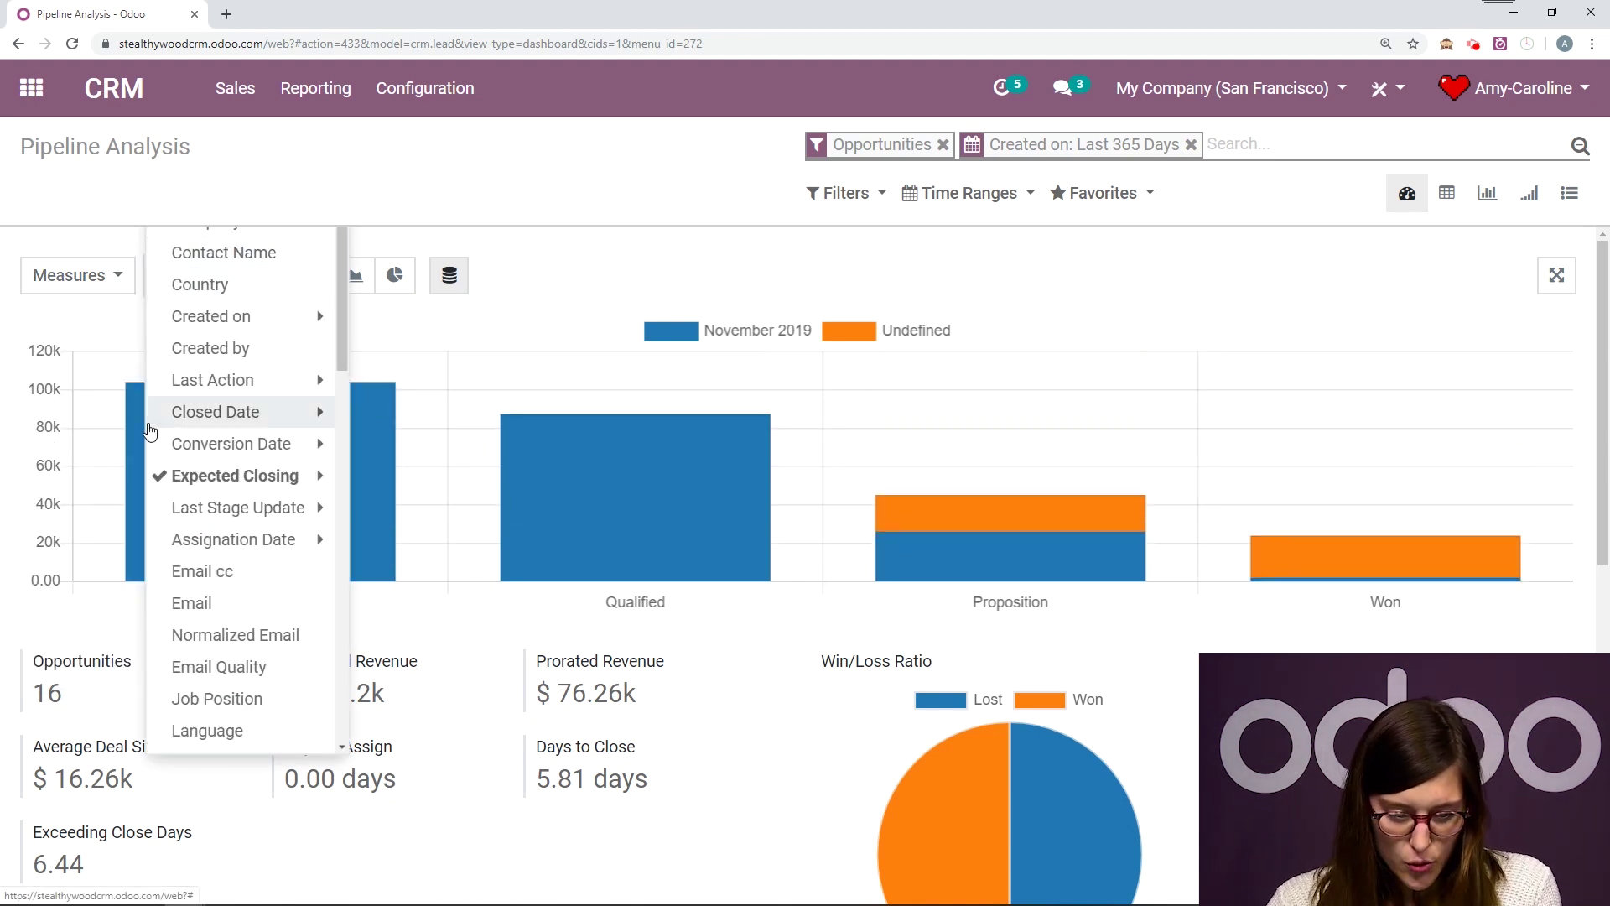
{"action": "scroll", "coordinate": [205, 469], "scroll_direction": "down", "scroll_amount": 4}
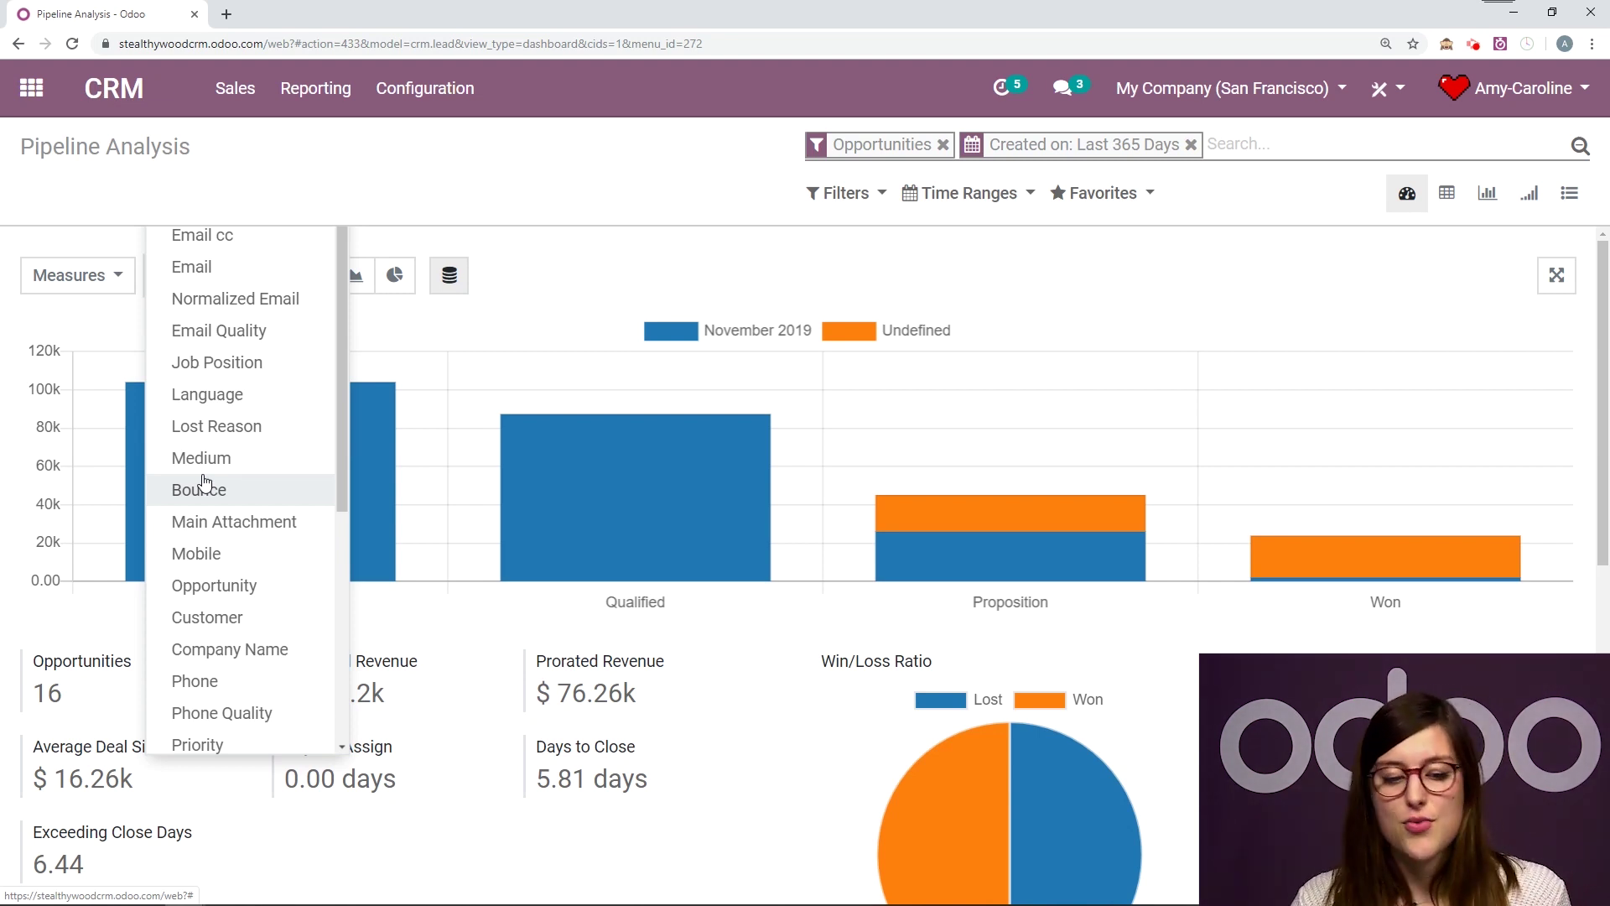
{"action": "scroll", "coordinate": [222, 457], "scroll_direction": "down", "scroll_amount": 5}
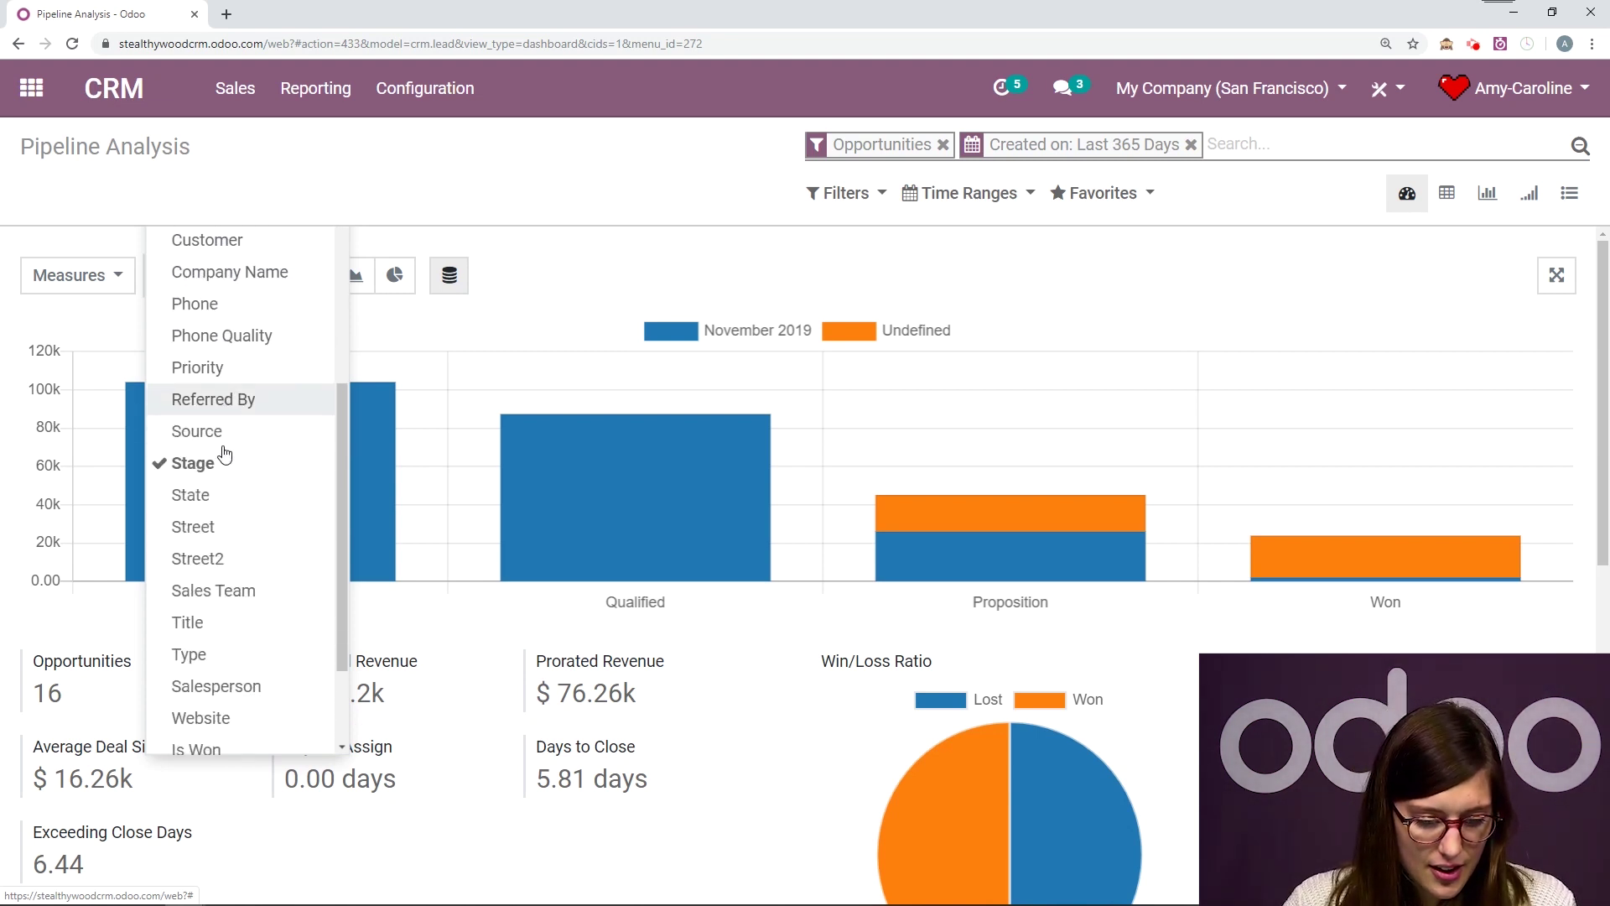
{"action": "scroll", "coordinate": [219, 470], "scroll_direction": "down", "scroll_amount": 1}
{"action": "left_click", "coordinate": [220, 548]}
{"action": "left_click", "coordinate": [729, 205]}
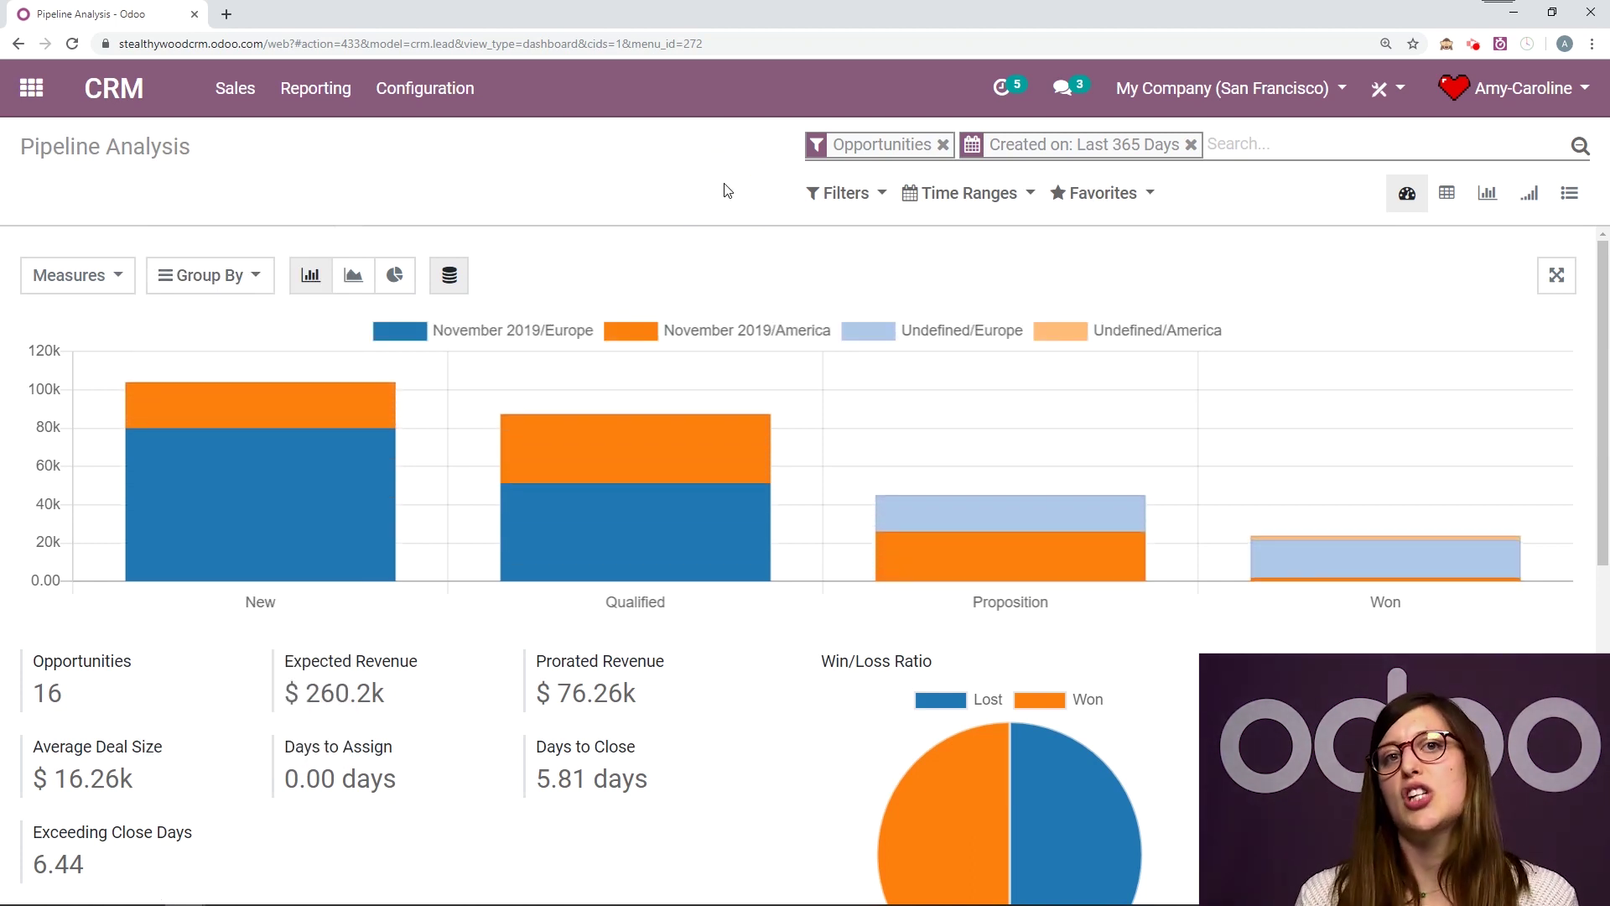
Step: Restrict the pipeline analysis time range to Last 7 Days
{"action": "left_click", "coordinate": [948, 194]}
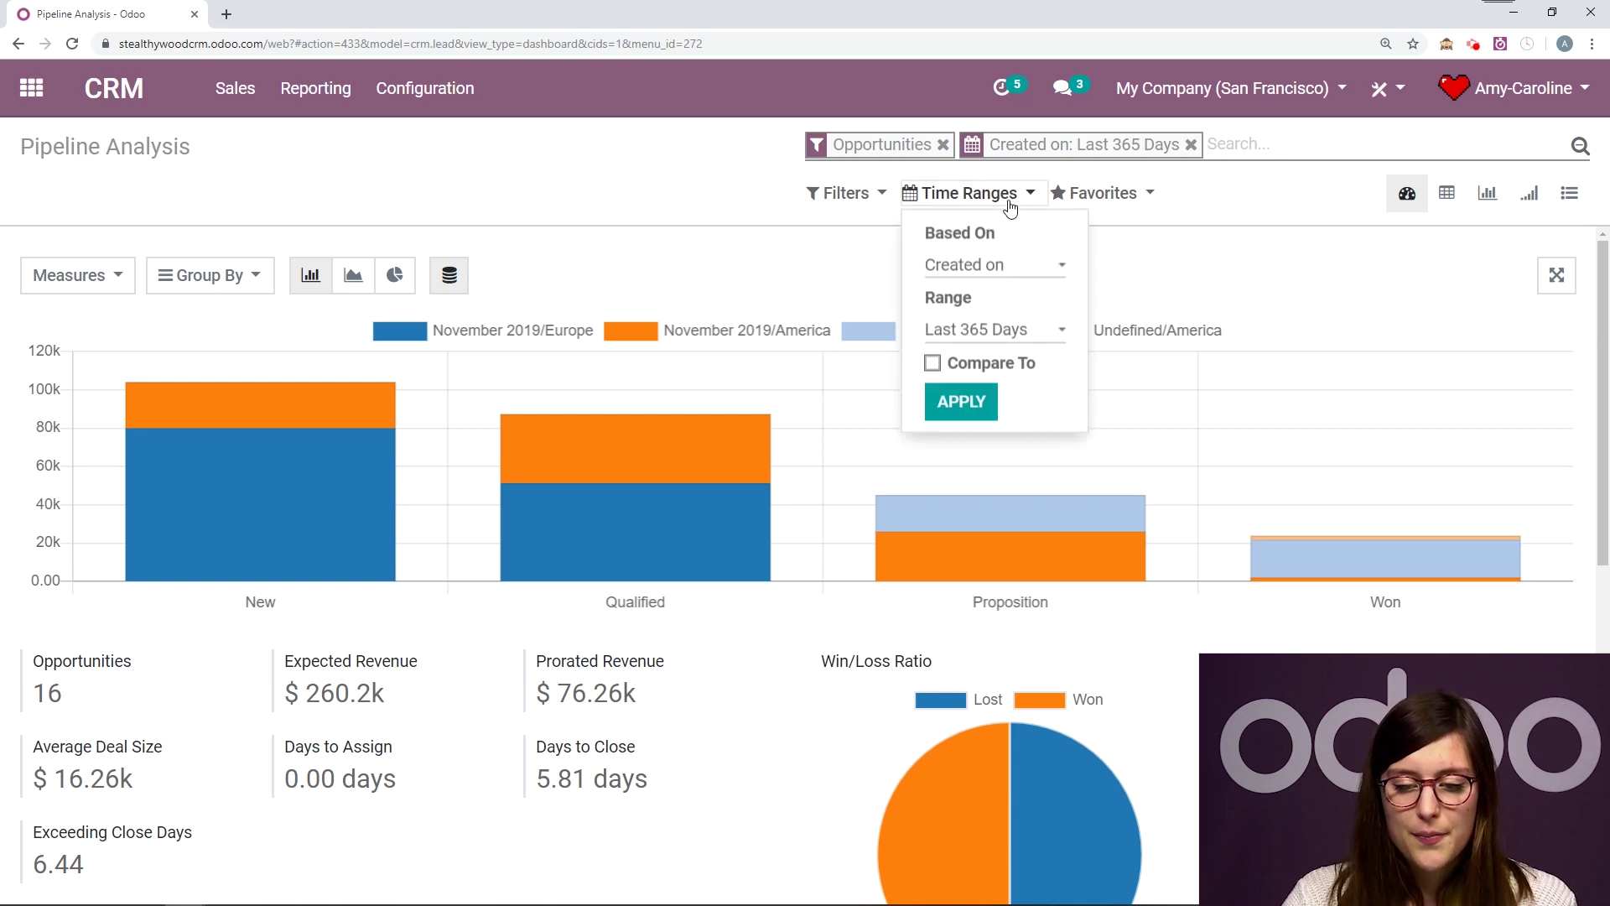
{"action": "left_click", "coordinate": [1003, 331]}
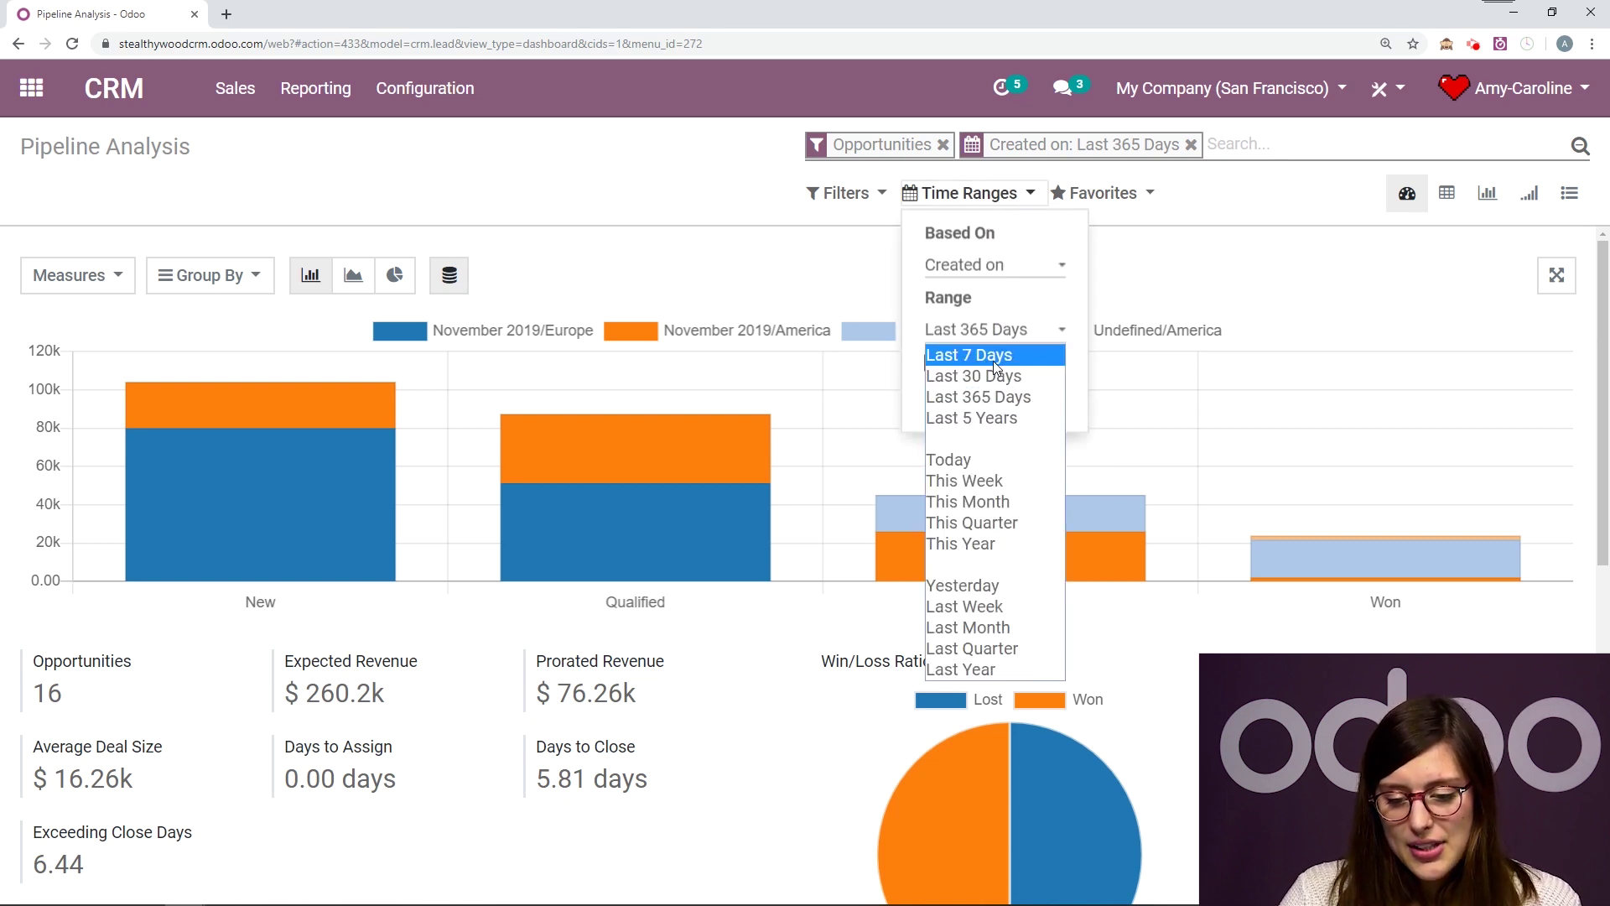
{"action": "left_click", "coordinate": [993, 357]}
{"action": "left_click", "coordinate": [961, 401]}
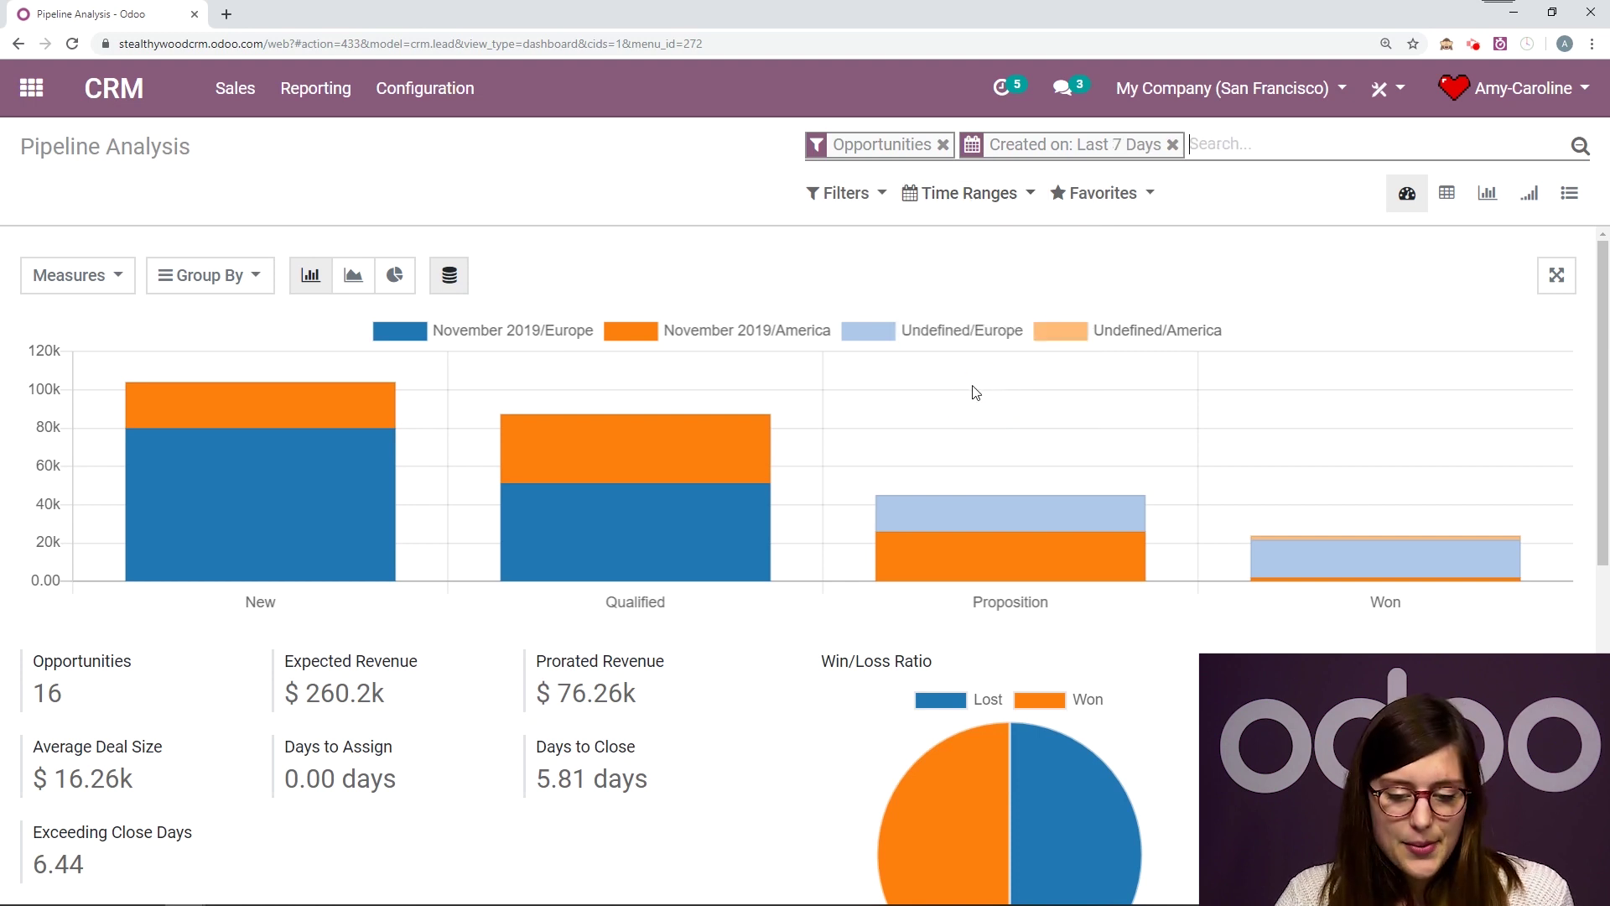
Step: Compare the last 7 days against the Previous Year
{"action": "left_click", "coordinate": [982, 205]}
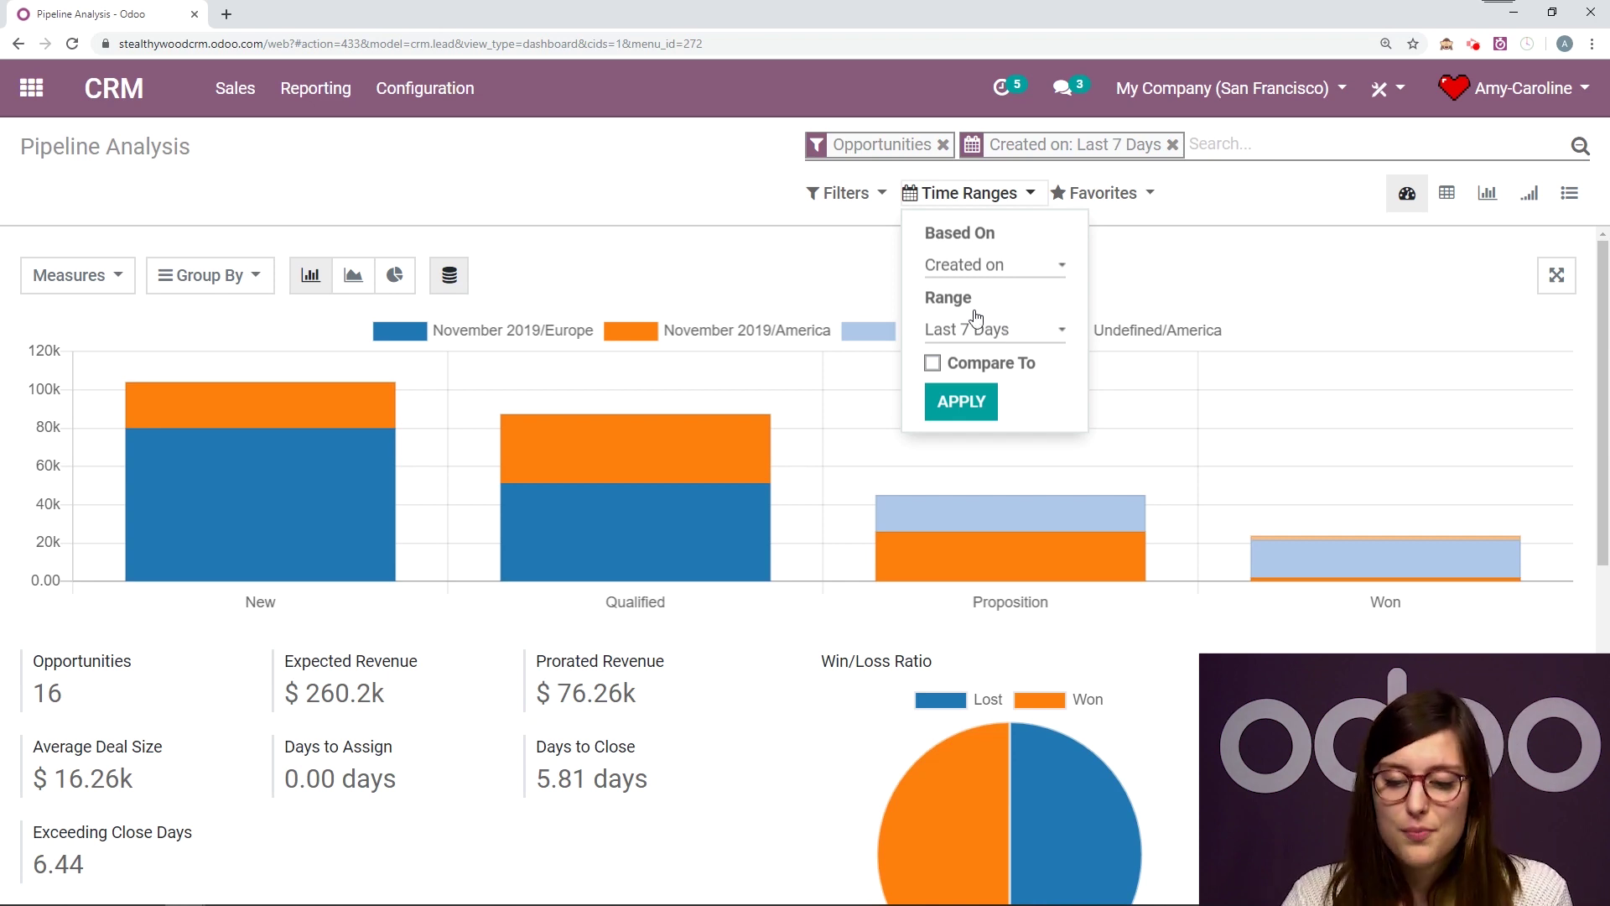
{"action": "left_click", "coordinate": [933, 363]}
{"action": "left_click", "coordinate": [983, 392]}
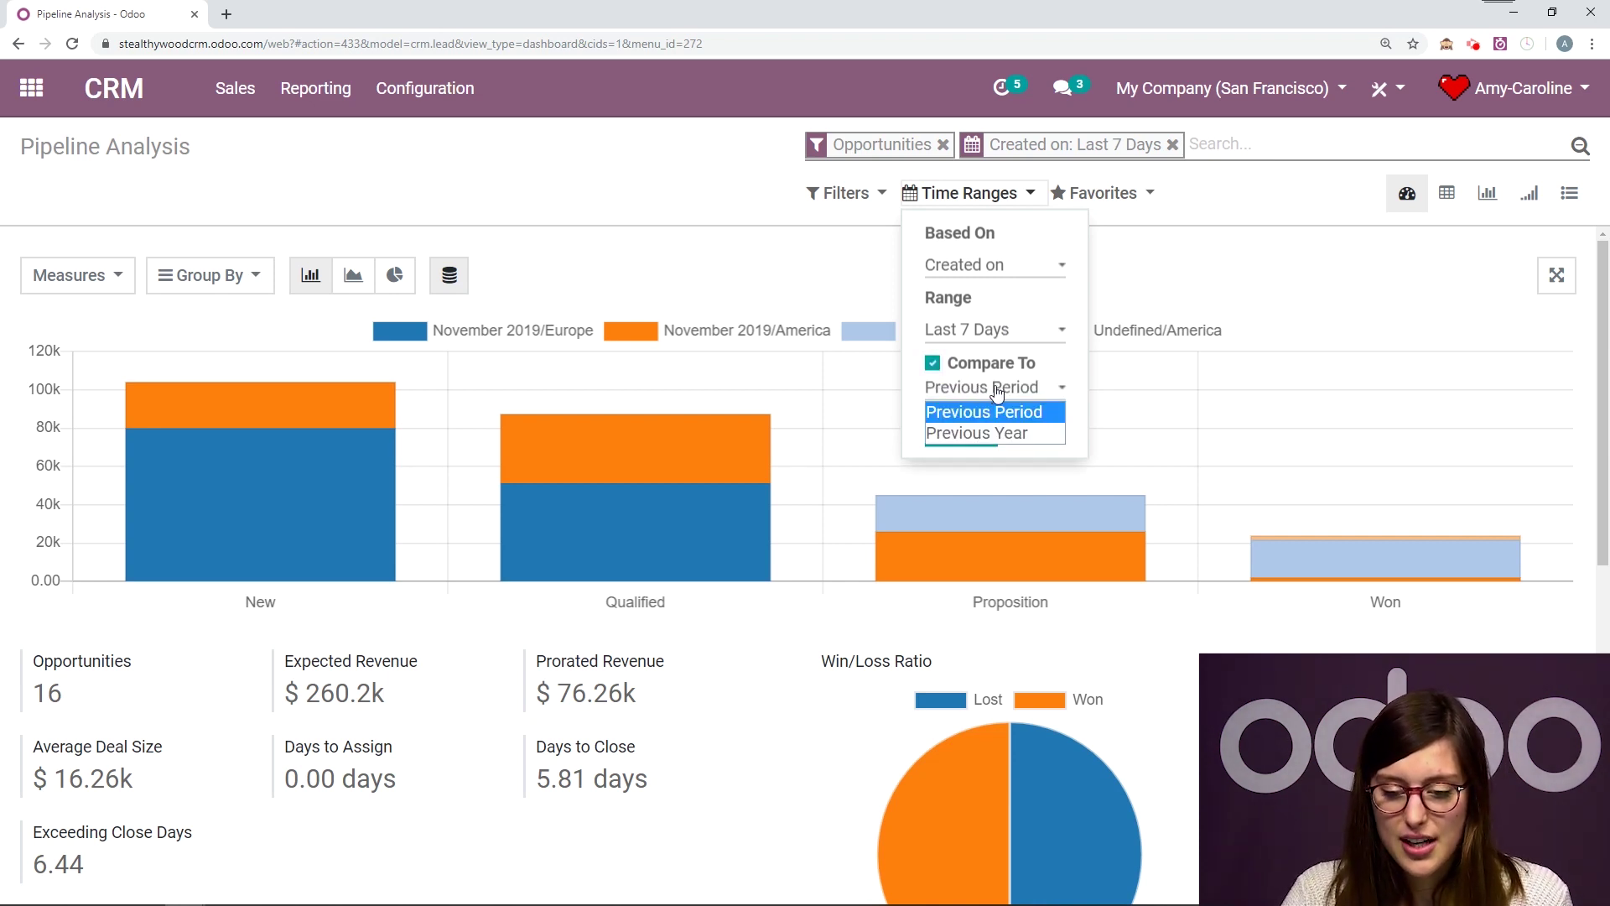
{"action": "left_click", "coordinate": [948, 428]}
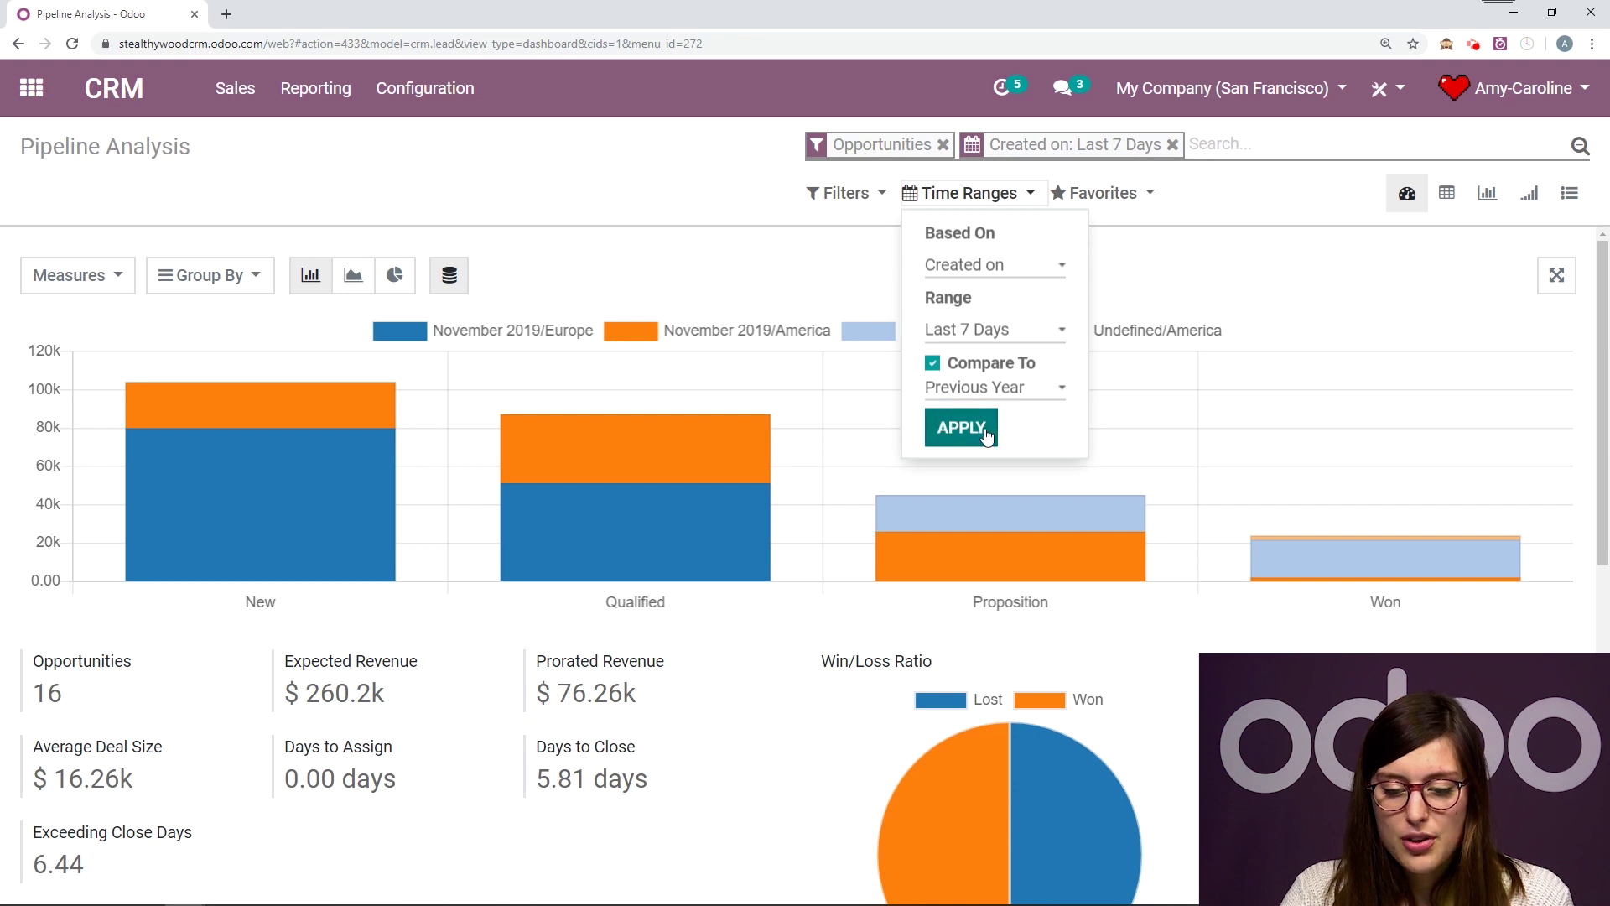
{"action": "left_click", "coordinate": [987, 430]}
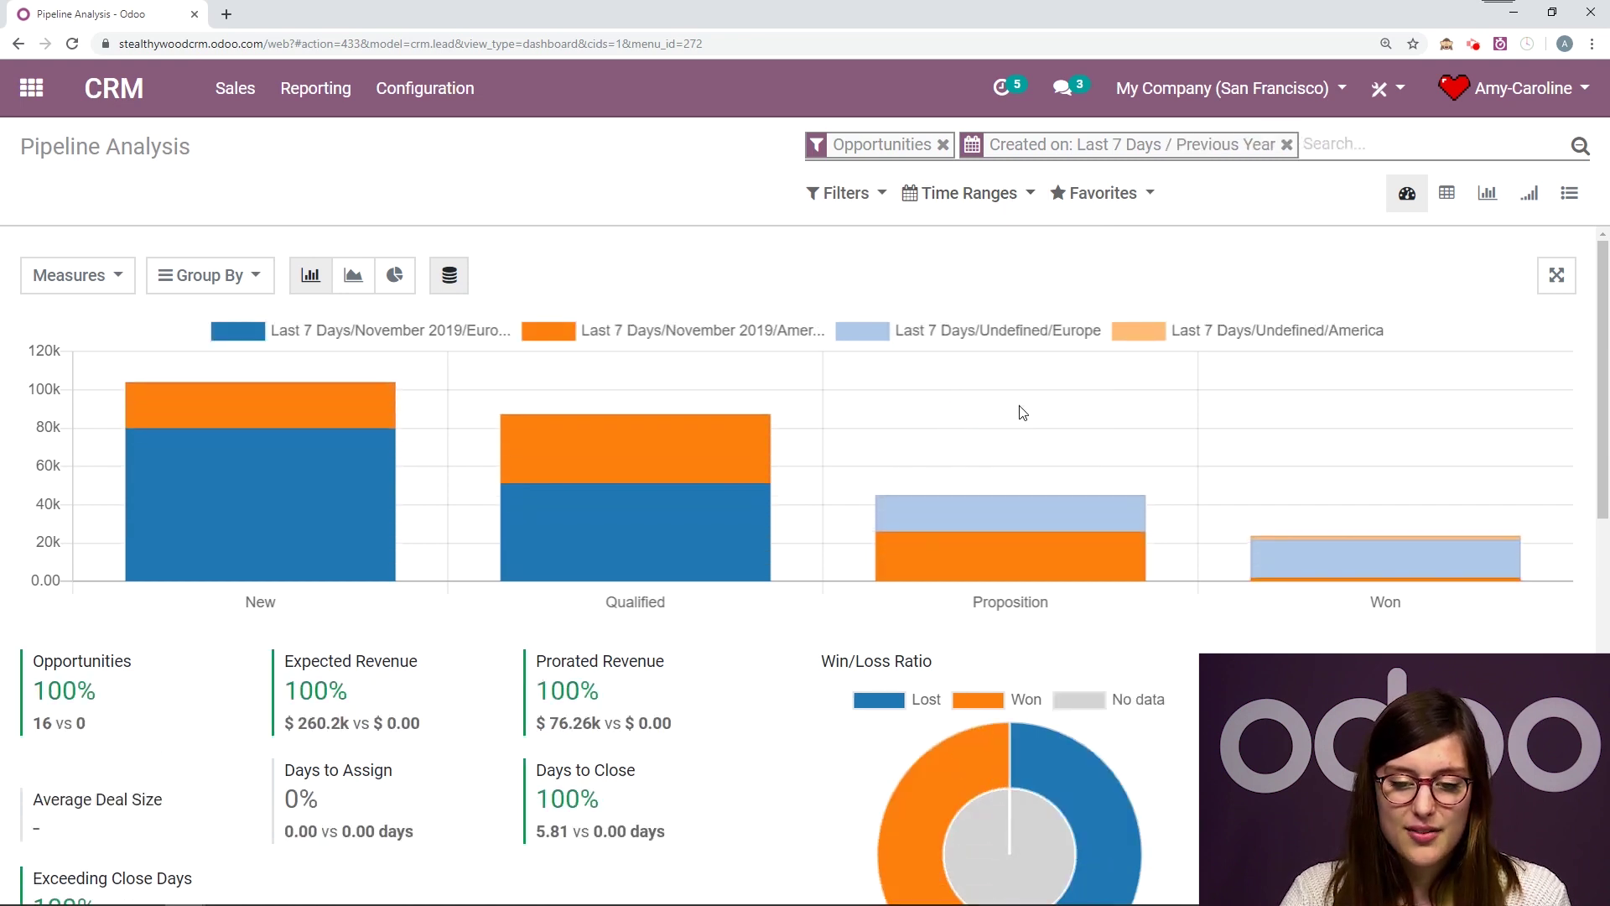